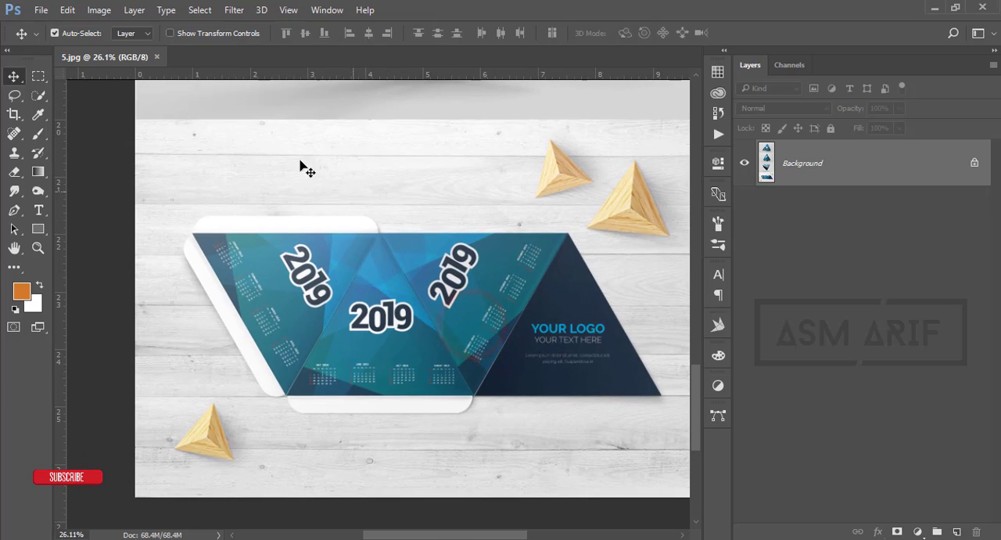
- Close the 5.jpg calendar image and switch to Illustrator to start a new document
{"action": "left_click", "coordinate": [157, 57]}
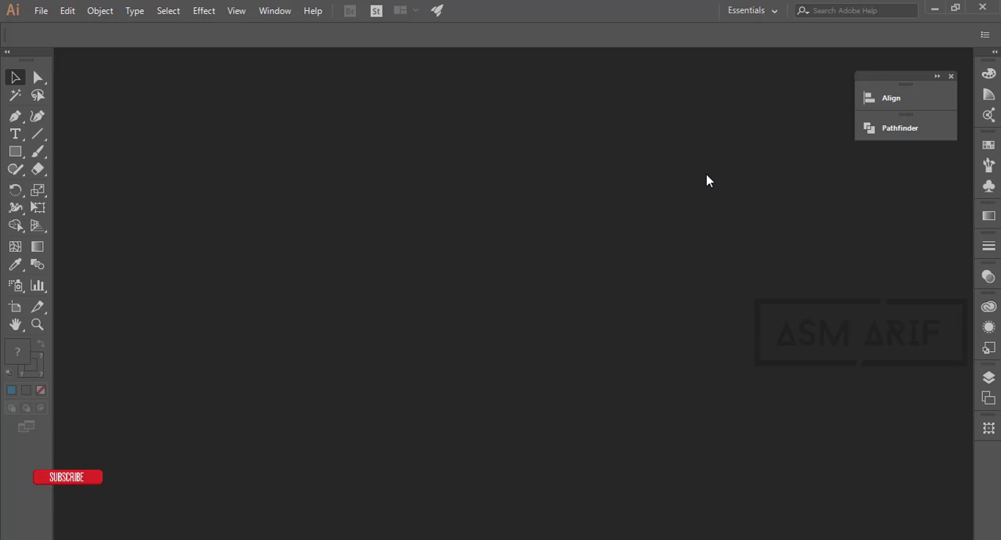
{"action": "left_click", "coordinate": [43, 12]}
{"action": "left_click", "coordinate": [469, 196]}
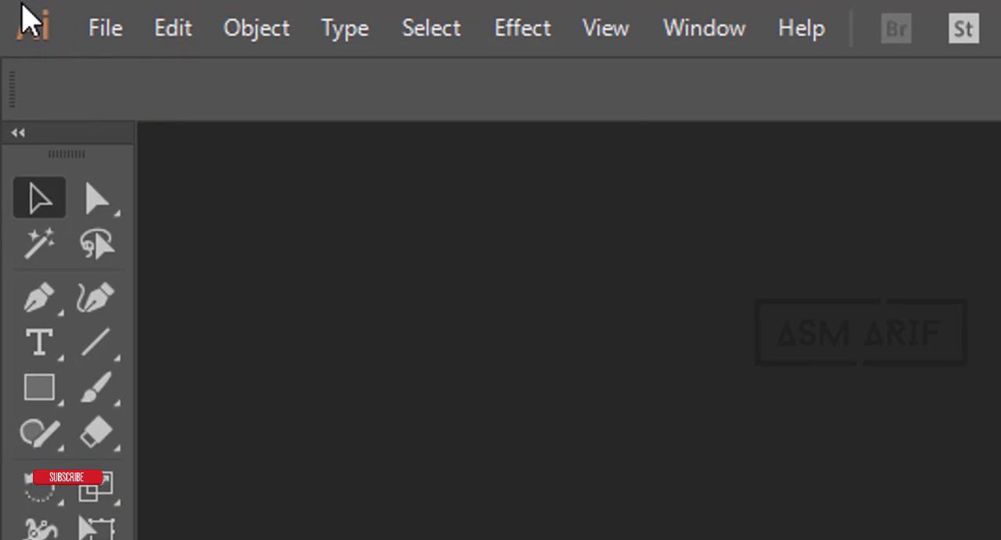
{"action": "left_click", "coordinate": [90, 27]}
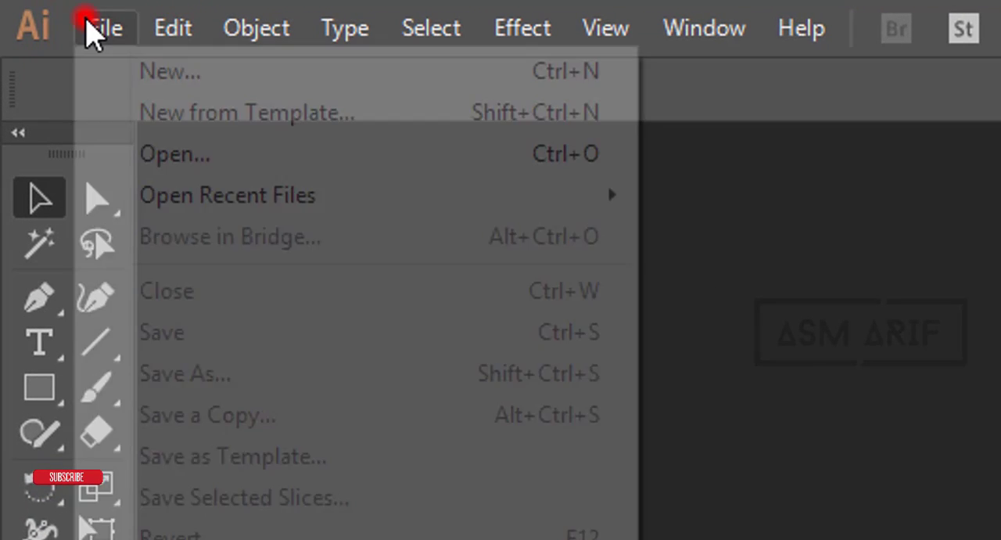
{"action": "left_click", "coordinate": [117, 66]}
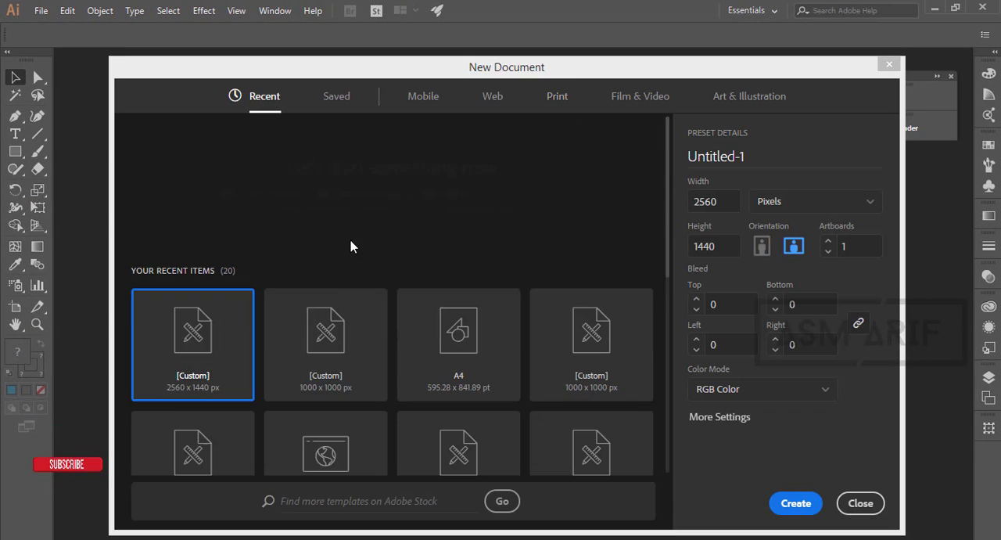
- Create a landscape 2560 x 1440 px document with one artboard in CMYK Color mode
{"action": "left_click_drag", "start_coordinate": [435, 71], "coordinate": [432, 36]}
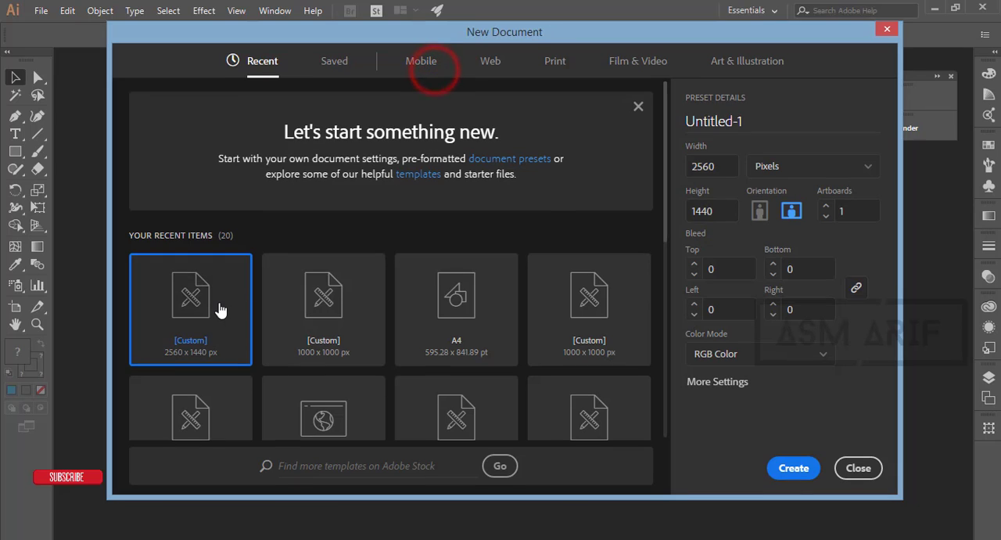
{"action": "left_click", "coordinate": [219, 303]}
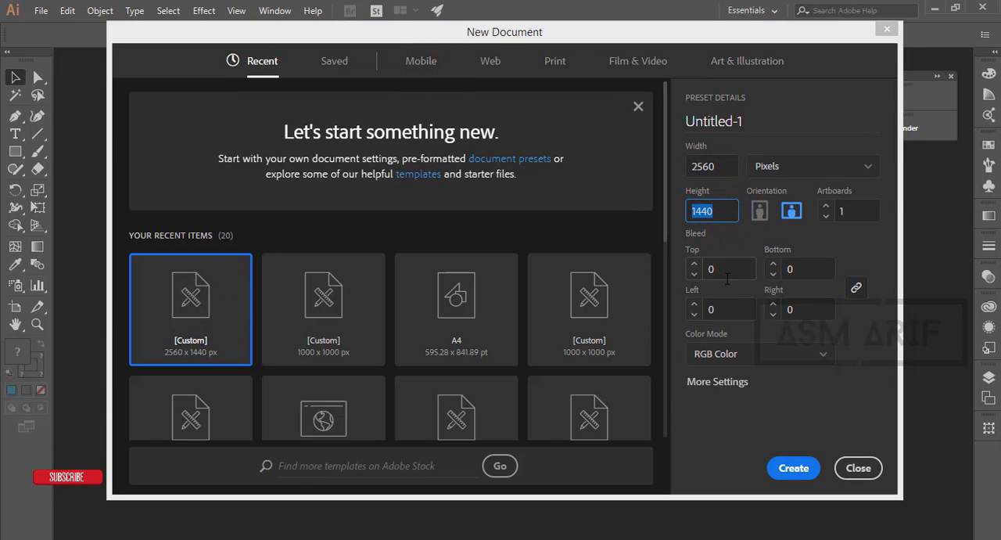
{"action": "left_click", "coordinate": [745, 353]}
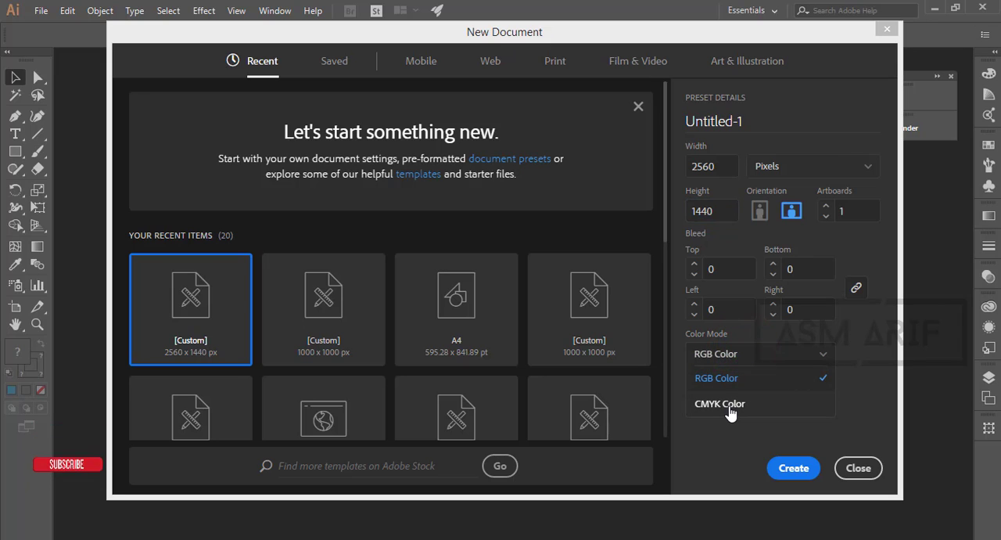
{"action": "left_click", "coordinate": [729, 407]}
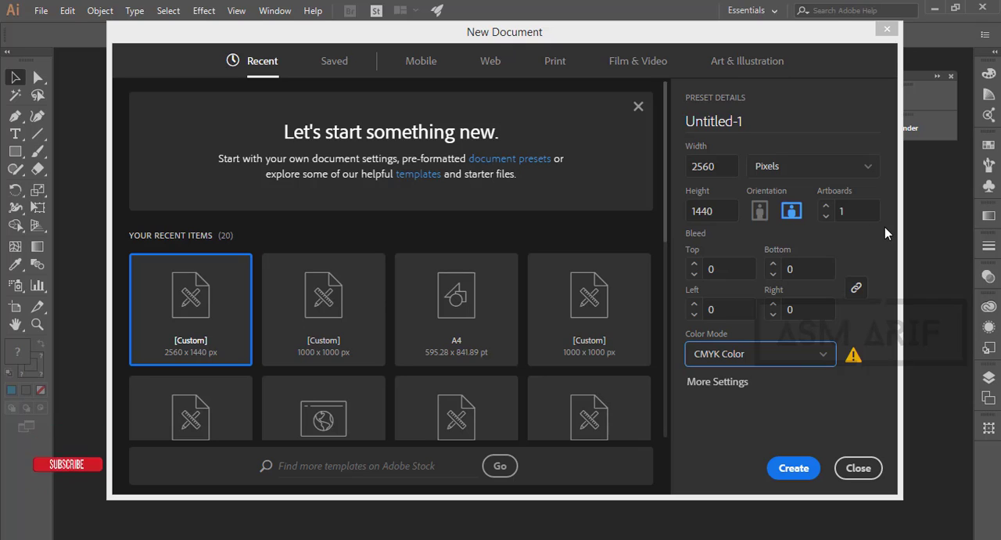
{"action": "left_click", "coordinate": [794, 467]}
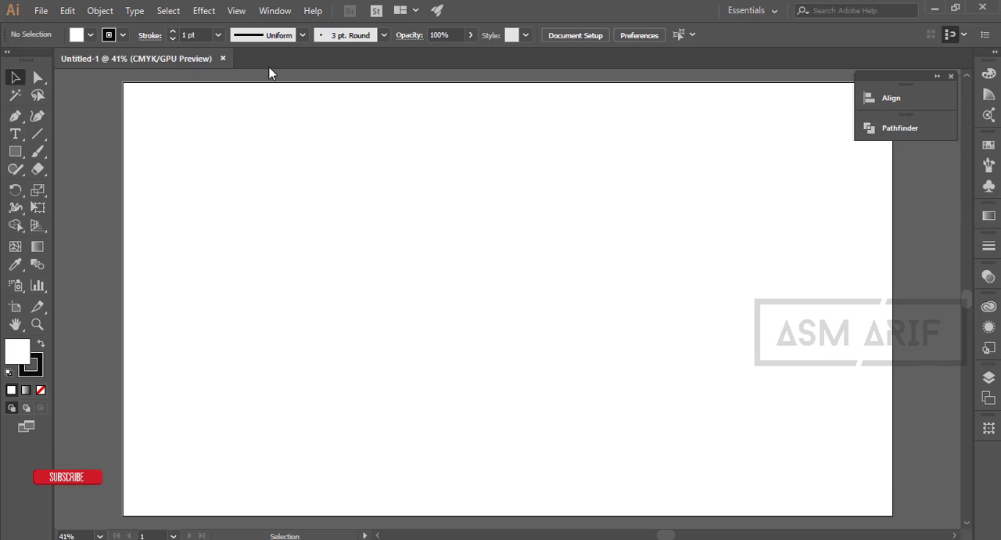
- Create a six-sided polygon with a 500 px radius on the artboard
{"action": "left_click", "coordinate": [16, 153]}
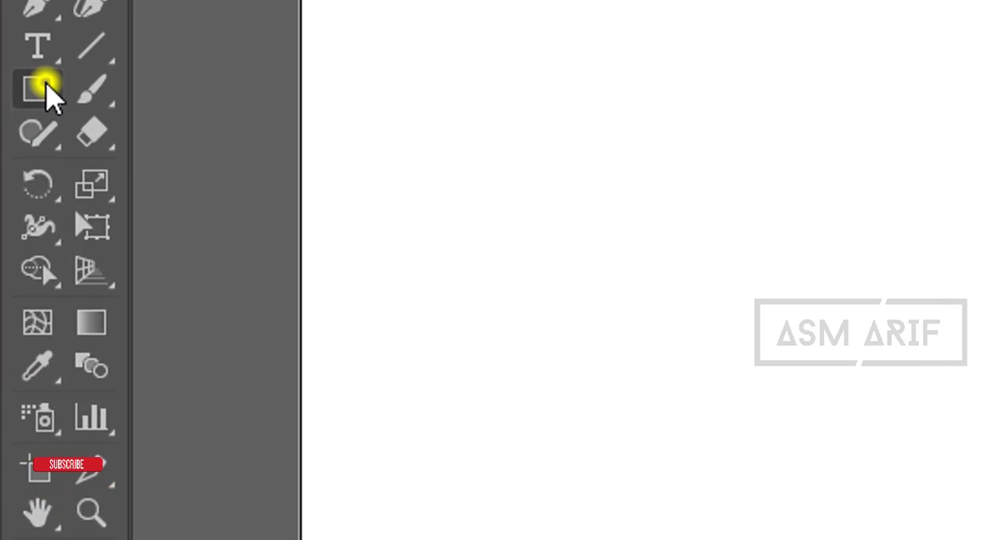
{"action": "left_click", "coordinate": [101, 208]}
{"action": "left_click", "coordinate": [711, 258]}
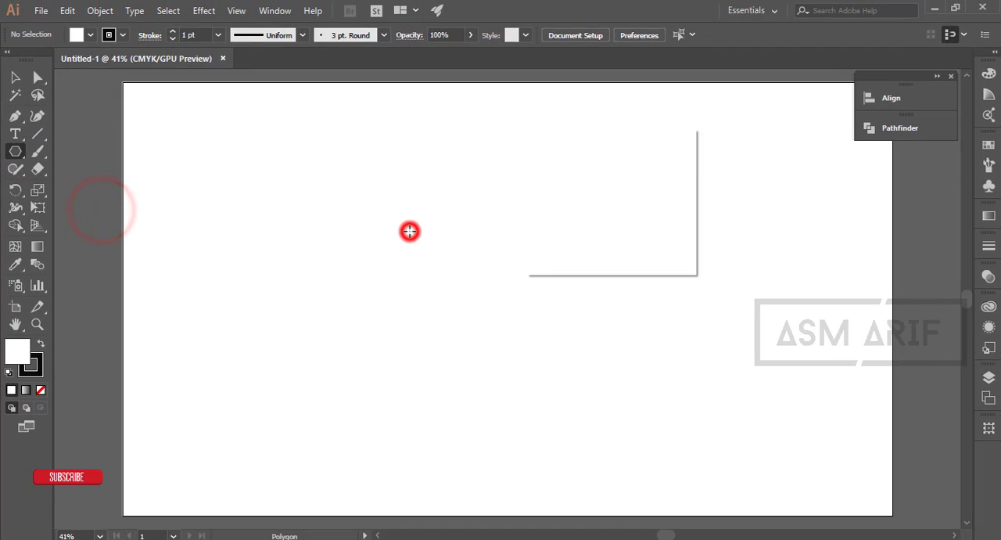
{"action": "left_click", "coordinate": [598, 172]}
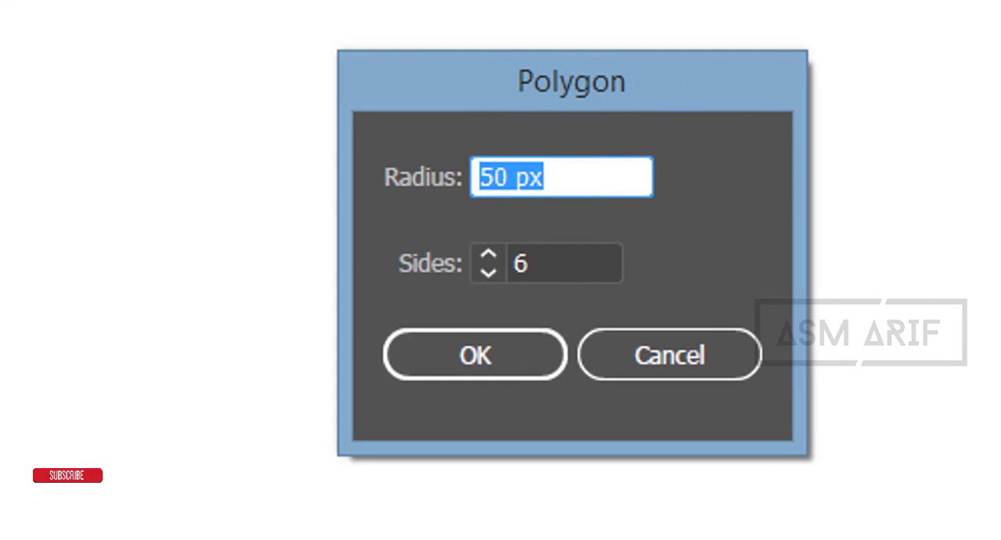
{"action": "type", "text": "500"}
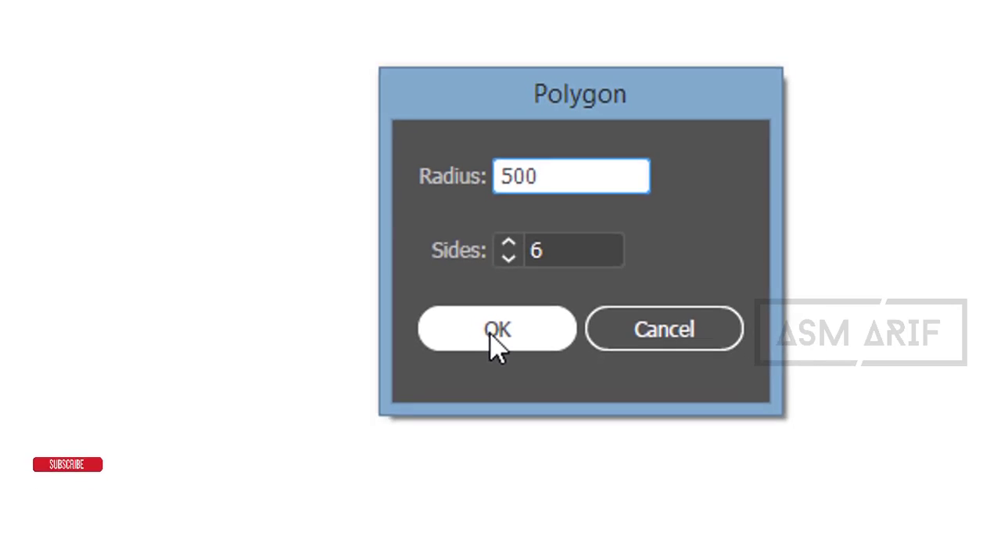
{"action": "left_click", "coordinate": [469, 352]}
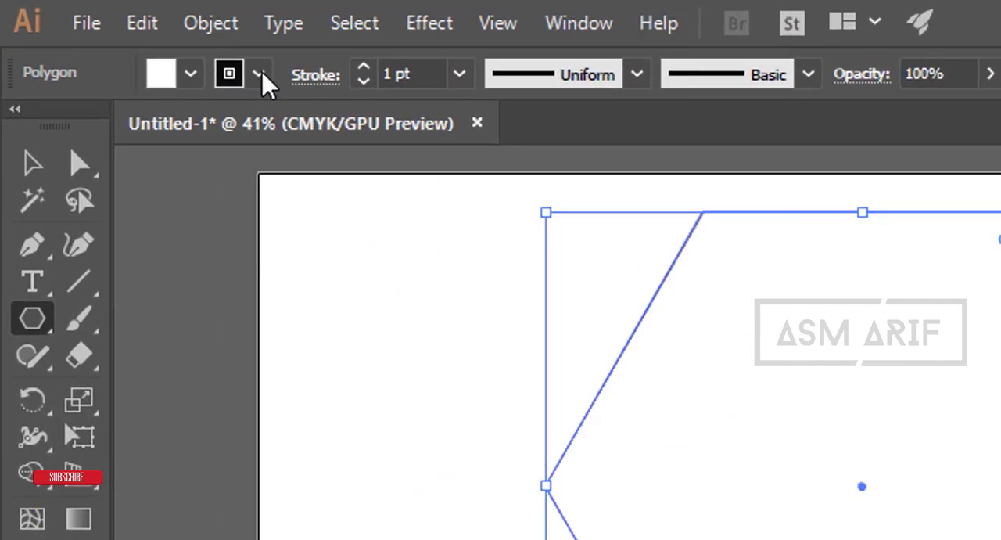
- Remove the hexagon's stroke and fill it with a dark brown swatch
{"action": "left_click", "coordinate": [259, 75]}
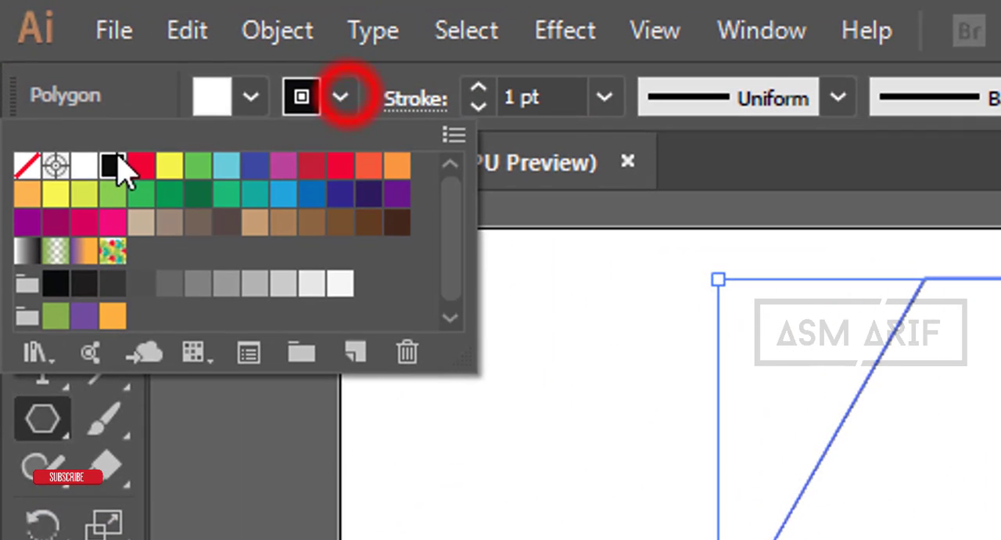
{"action": "left_click", "coordinate": [20, 126]}
{"action": "left_click", "coordinate": [190, 73]}
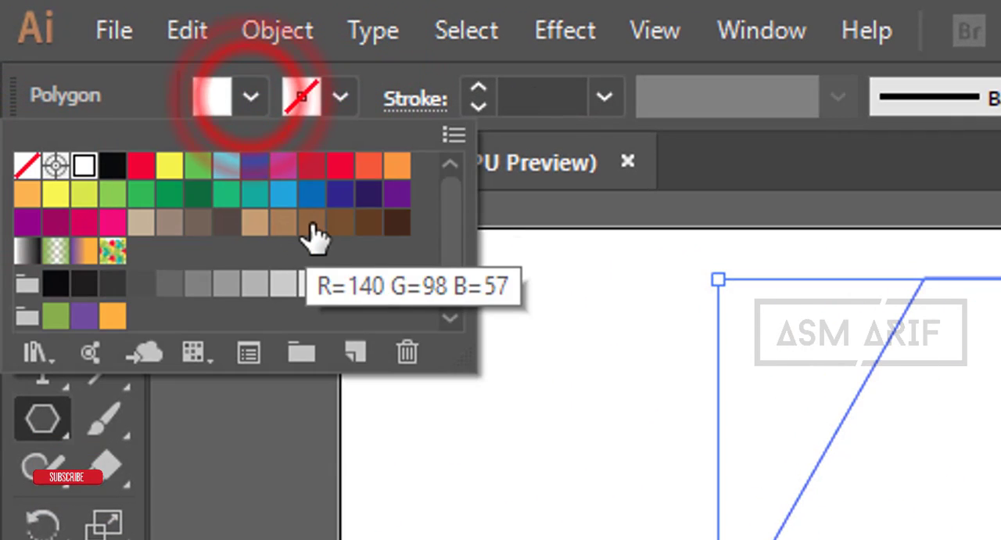
{"action": "left_click", "coordinate": [340, 222]}
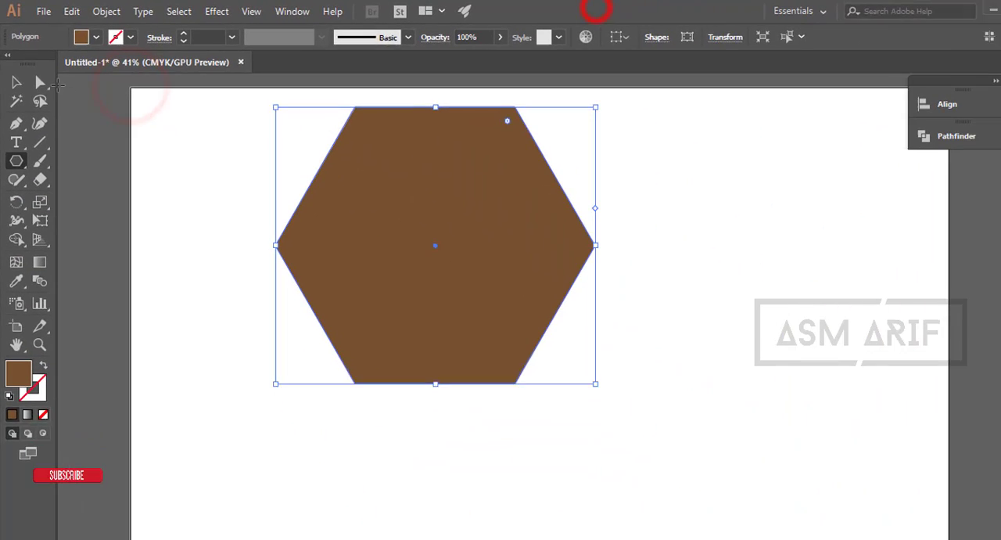
- Scale the hexagon up proportionally so it nearly fills the artboard's height
{"action": "key", "text": "v"}
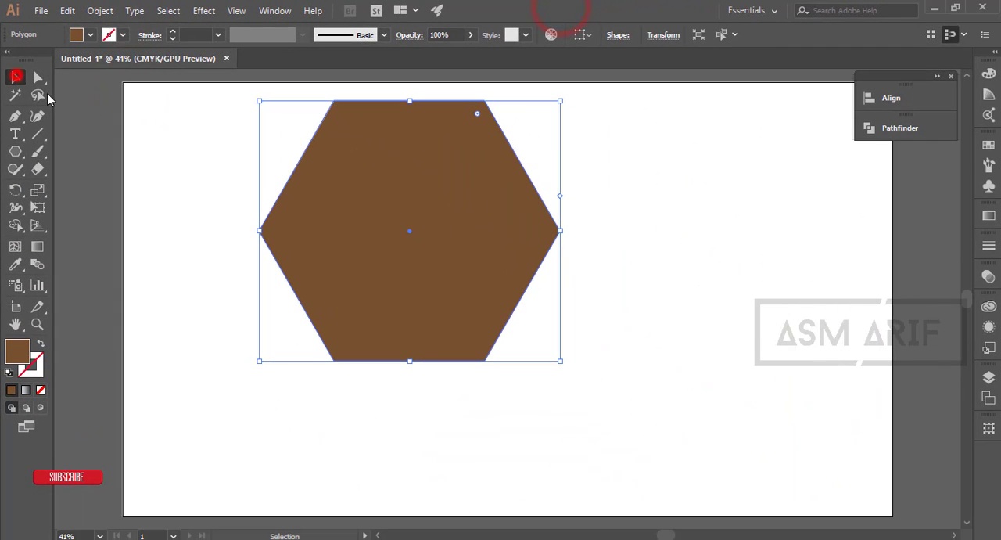
{"action": "left_click_drag", "start_coordinate": [561, 362], "coordinate": [701, 483]}
{"action": "left_click", "coordinate": [775, 416]}
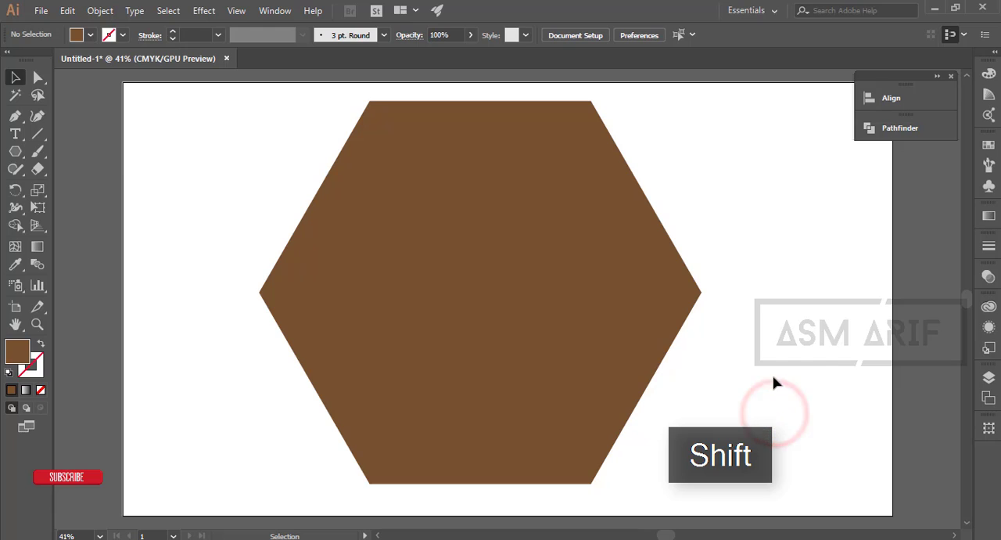
- Draw three straight Pen lines joining the opposite corners of the hexagon through its center
{"action": "left_click", "coordinate": [14, 116]}
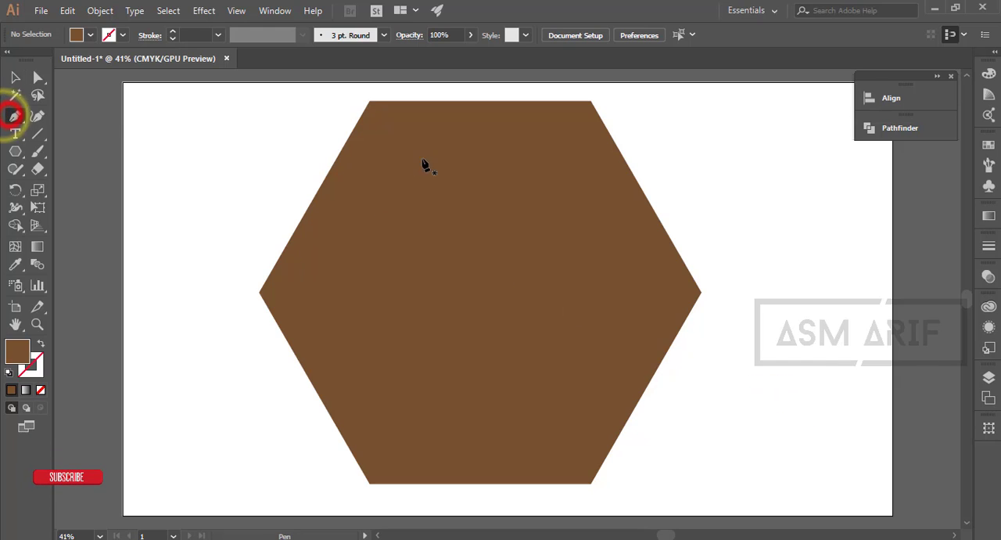
{"action": "left_click", "coordinate": [370, 102]}
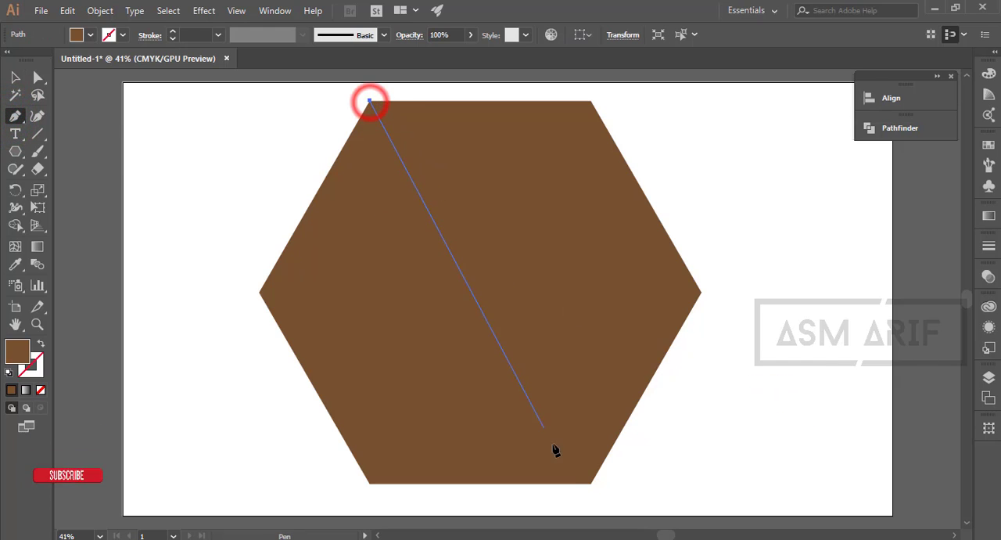
{"action": "left_click", "coordinate": [592, 482]}
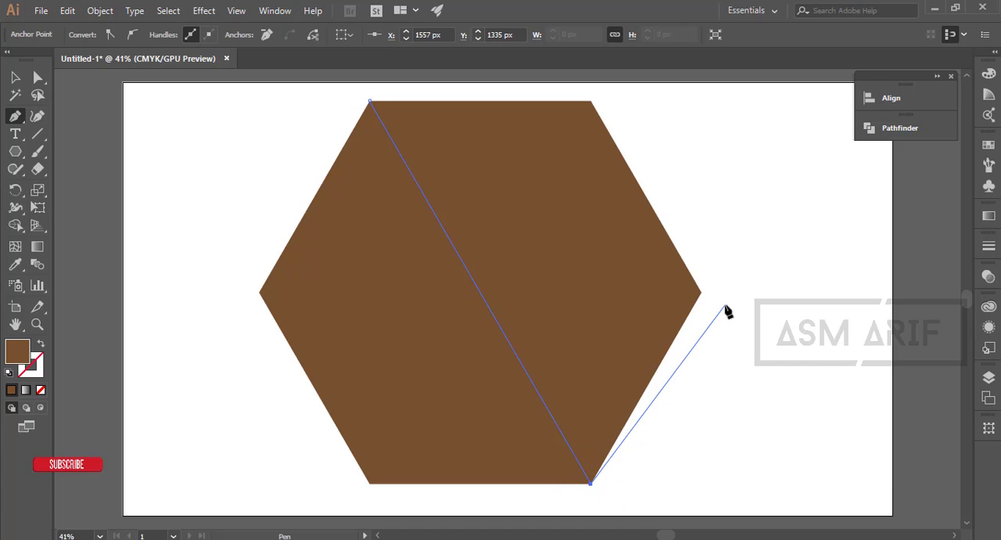
{"action": "key", "text": "Escape"}
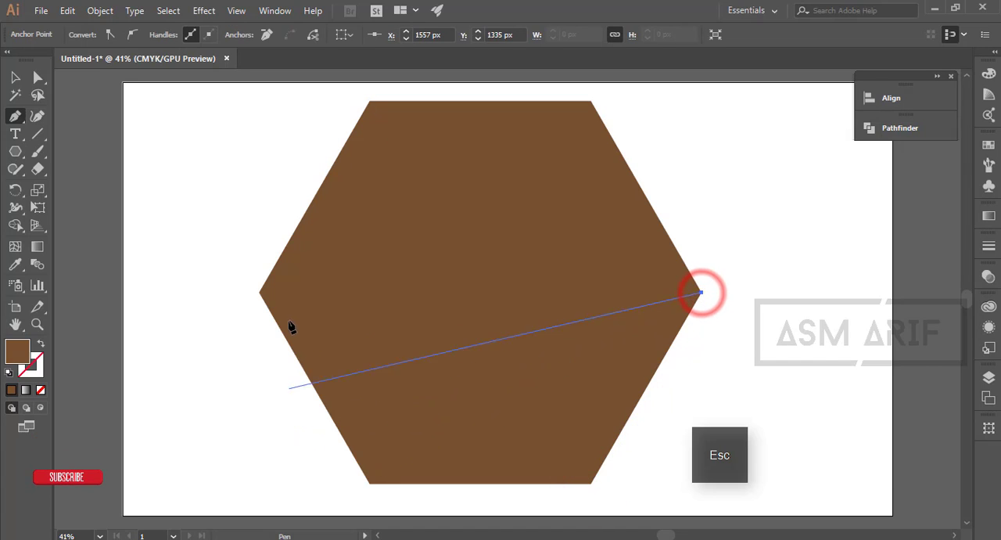
{"action": "left_click", "coordinate": [260, 293]}
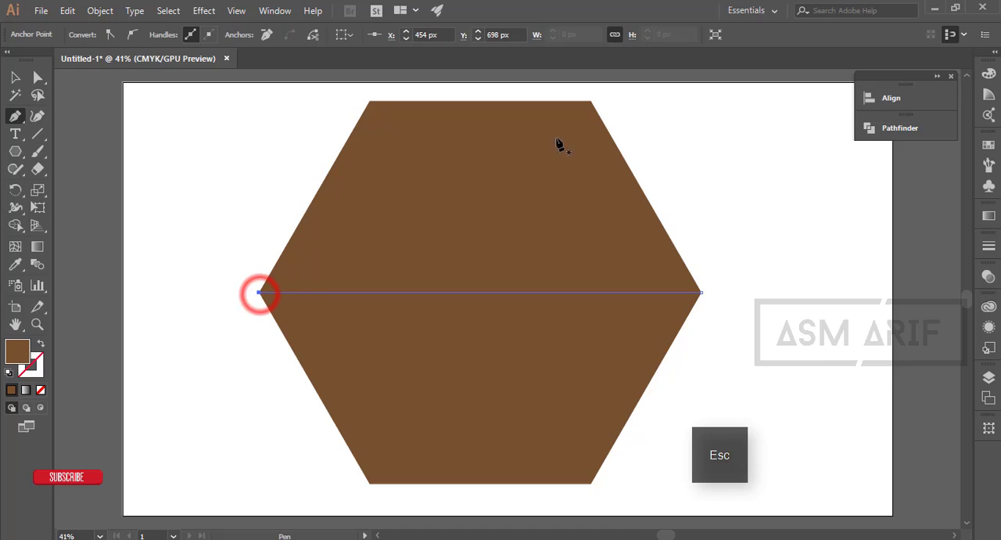
{"action": "left_click", "coordinate": [590, 102]}
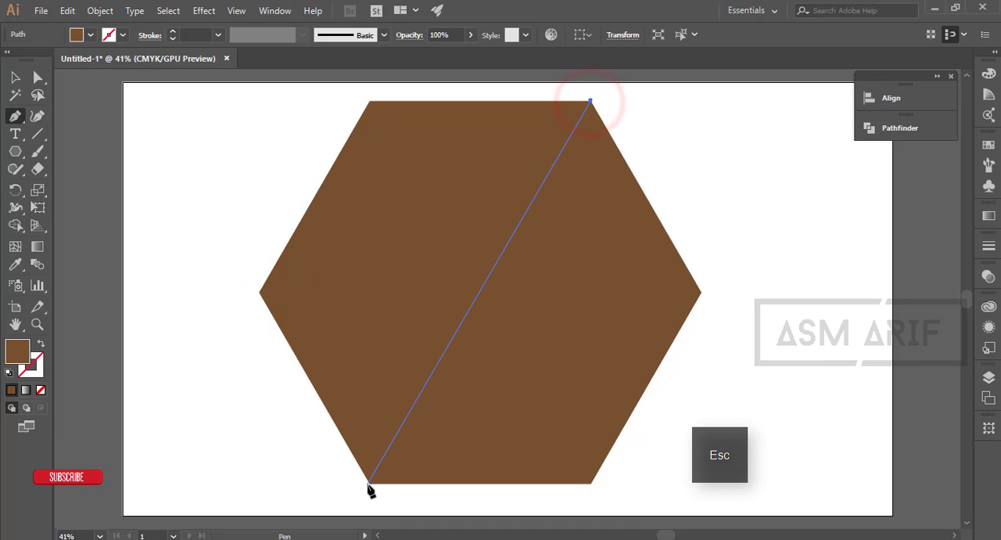
{"action": "left_click", "coordinate": [15, 77]}
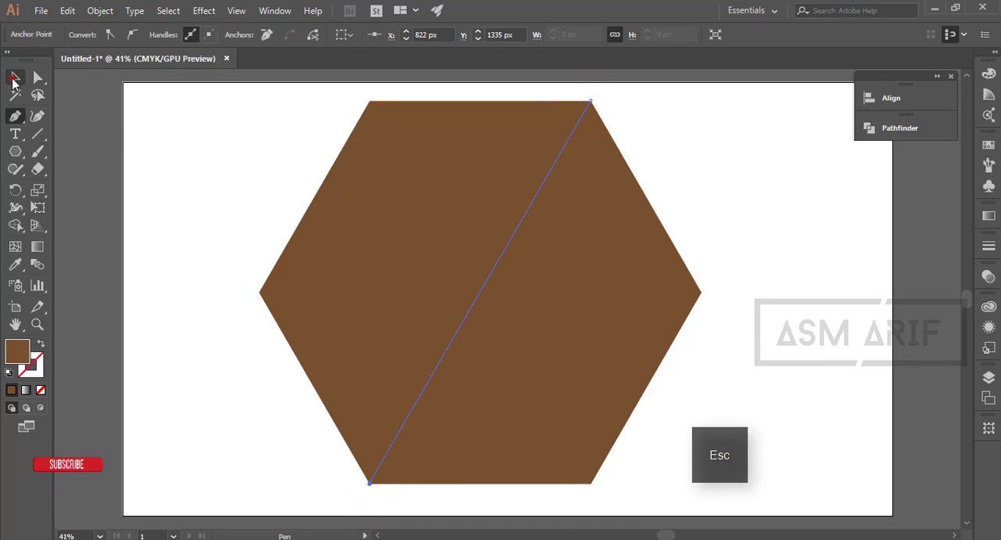
{"action": "left_click", "coordinate": [201, 230]}
- Scale the three diagonal lines up slightly from their center so they extend past the hexagon's corners
{"action": "left_click_drag", "start_coordinate": [246, 108], "coordinate": [767, 500]}
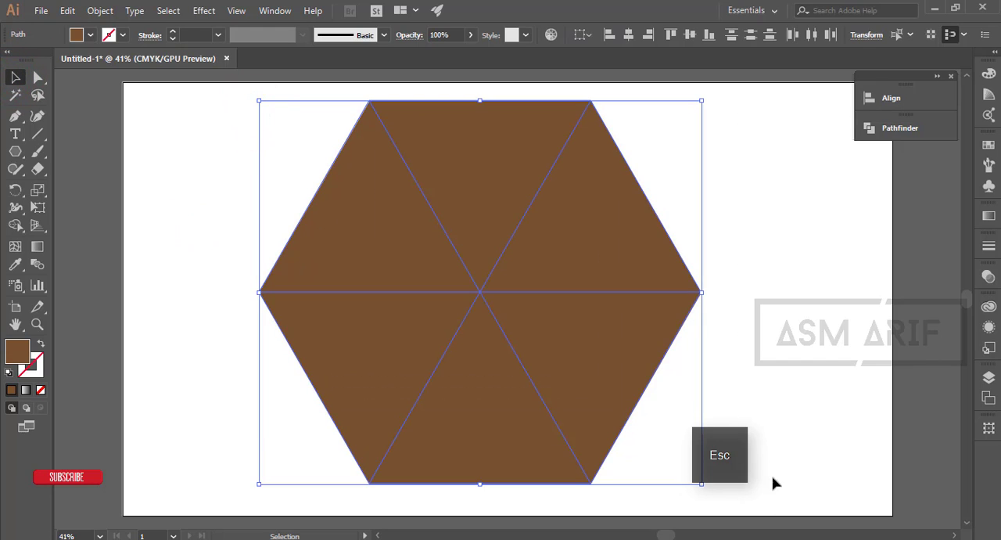
{"action": "left_click", "coordinate": [644, 380]}
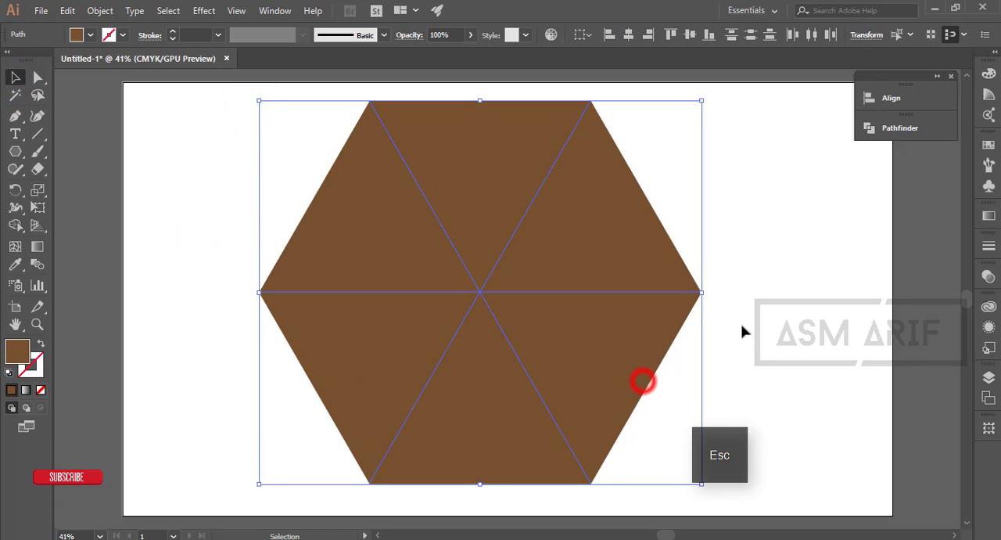
{"action": "left_click_drag", "start_coordinate": [704, 291], "coordinate": [712, 291]}
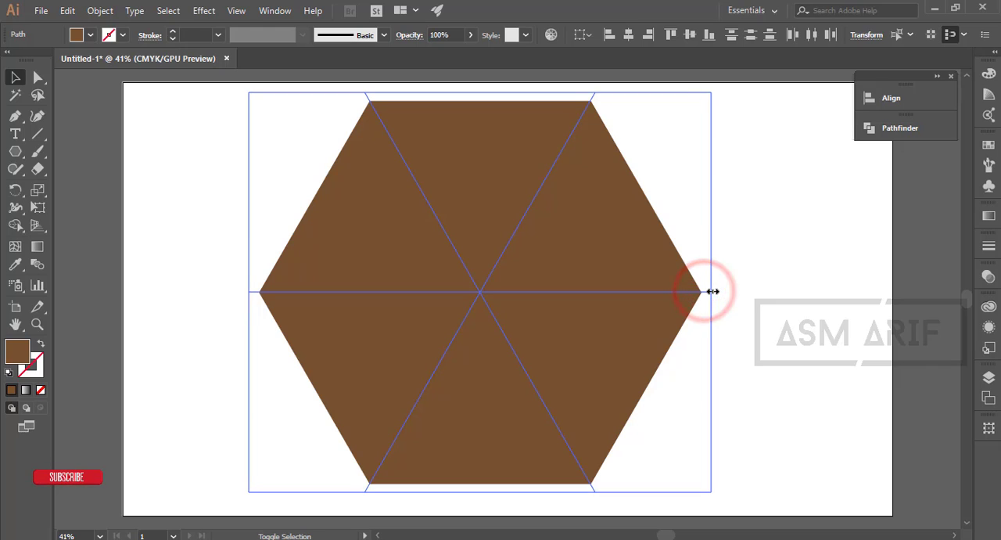
{"action": "left_click", "coordinate": [771, 330]}
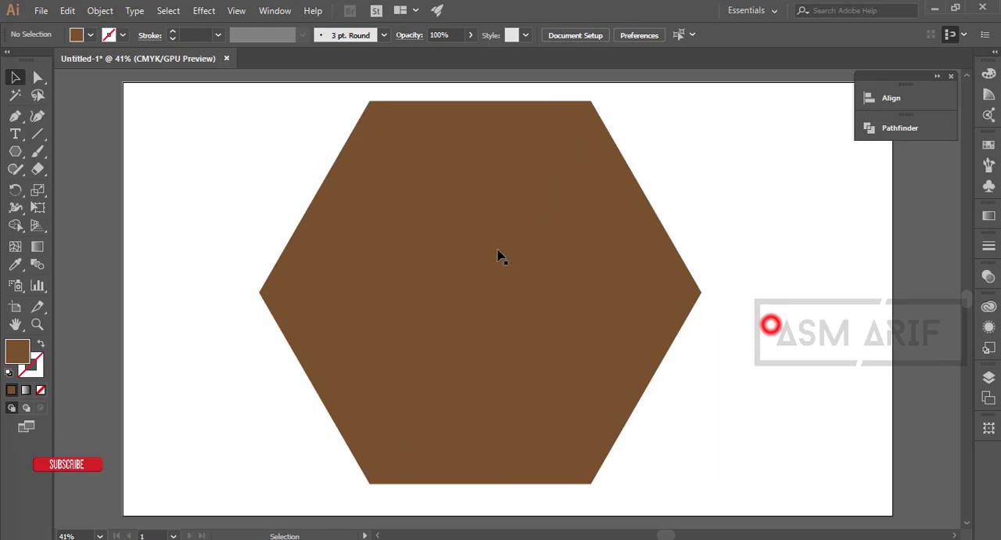
- Split the hexagon along the three diagonal lines with the Pathfinder Divide operation
{"action": "left_click_drag", "start_coordinate": [216, 120], "coordinate": [863, 456]}
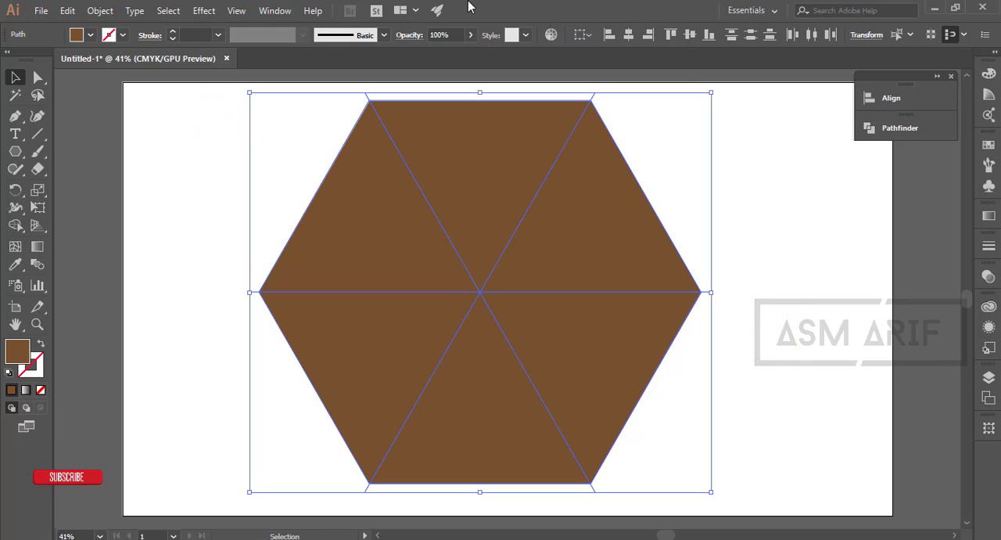
{"action": "left_click", "coordinate": [274, 11]}
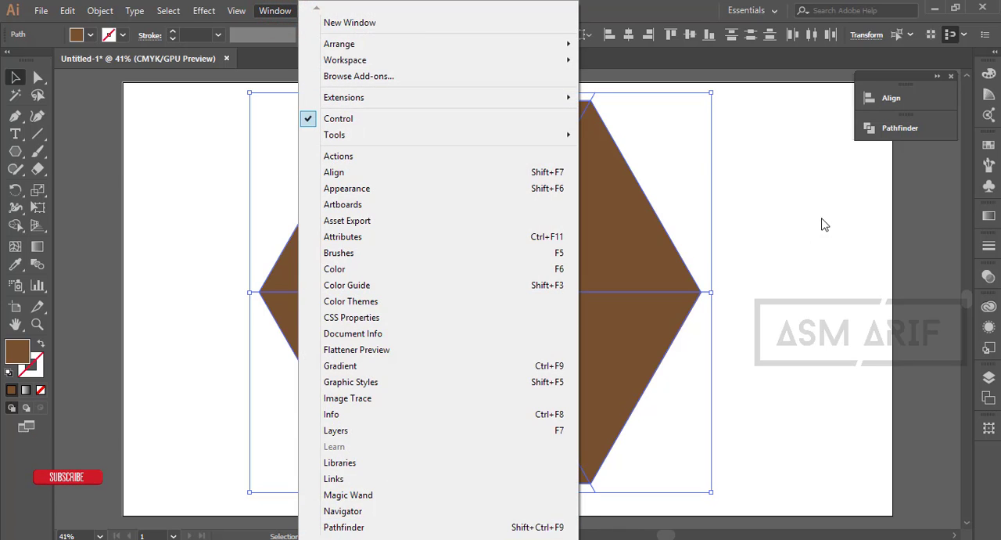
{"action": "left_click", "coordinate": [870, 127]}
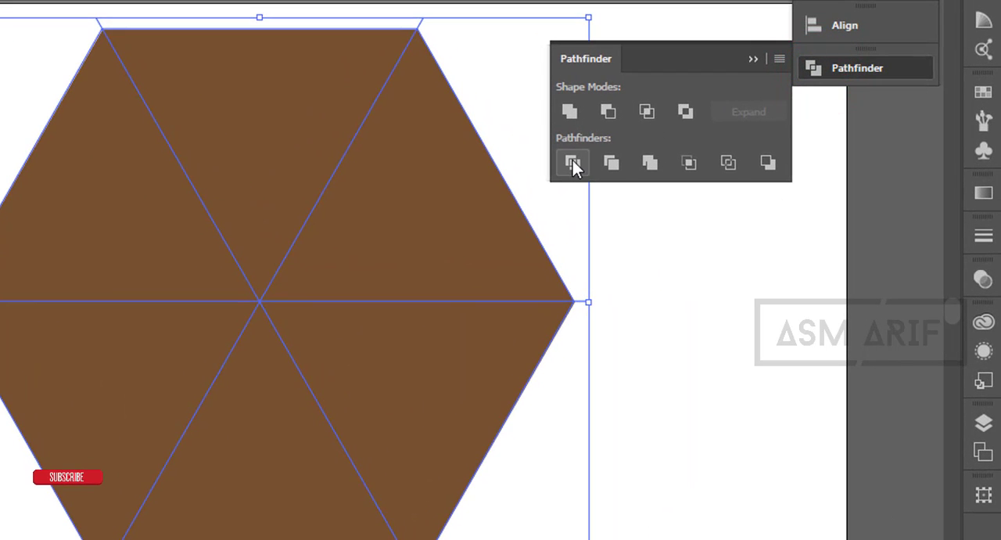
{"action": "left_click", "coordinate": [572, 162]}
- Ungroup the divided hexagon and delete the three triangles of its upper half
{"action": "right_click", "coordinate": [428, 224]}
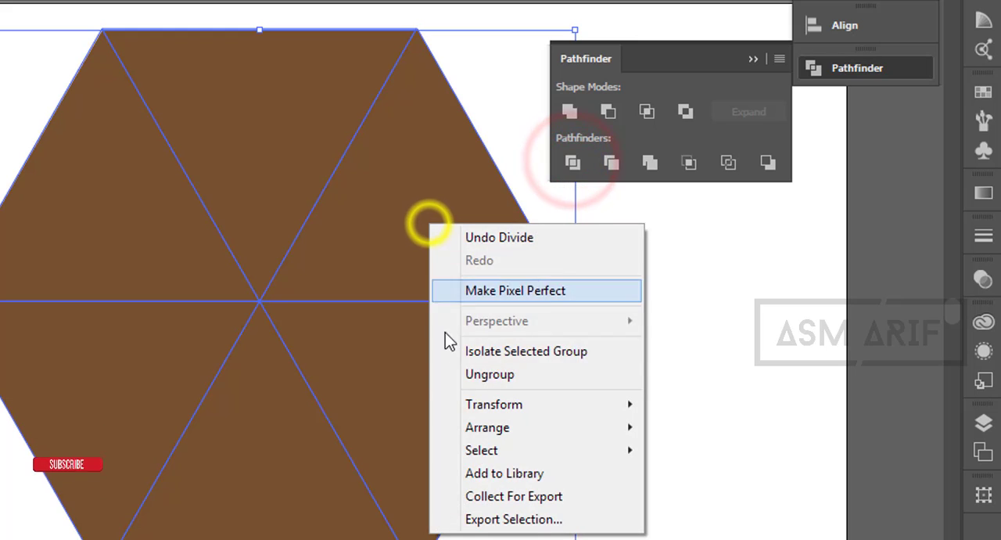
{"action": "left_click", "coordinate": [477, 374]}
{"action": "left_click_drag", "start_coordinate": [238, 157], "coordinate": [624, 210]}
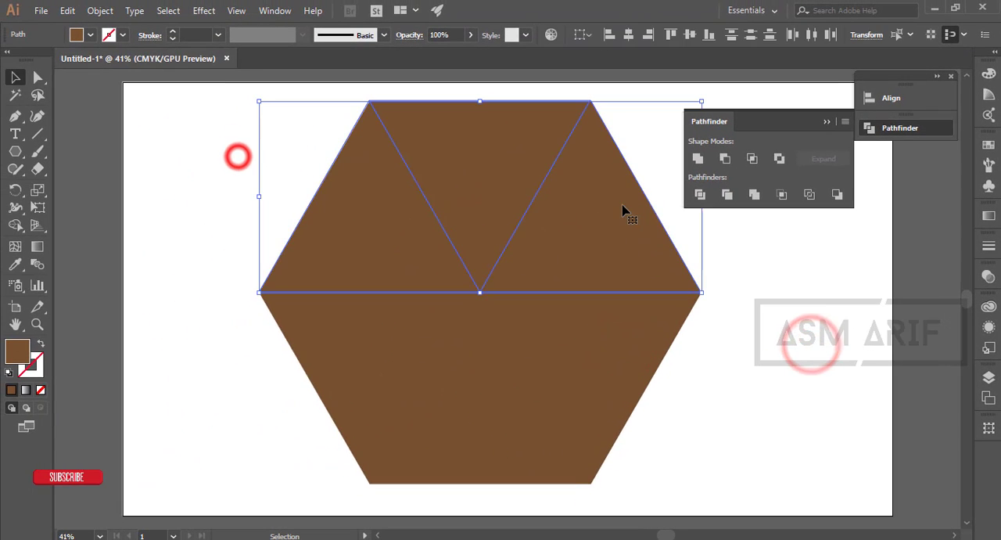
{"action": "key", "text": "Delete"}
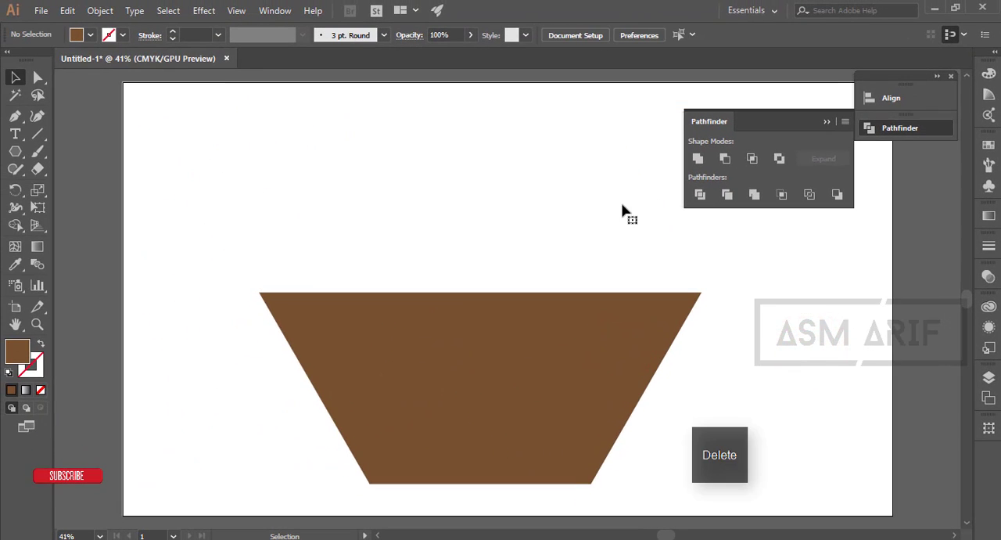
- Fill the left triangle of the half hexagon with a lighter brown swatch
{"action": "left_click", "coordinate": [360, 304]}
{"action": "left_click", "coordinate": [509, 380]}
{"action": "left_click", "coordinate": [657, 344]}
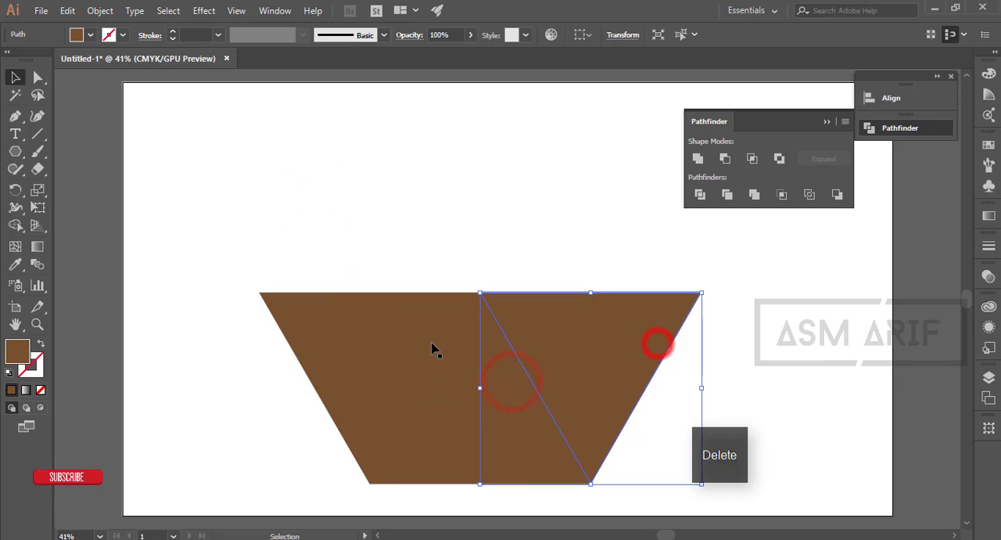
{"action": "left_click", "coordinate": [433, 346]}
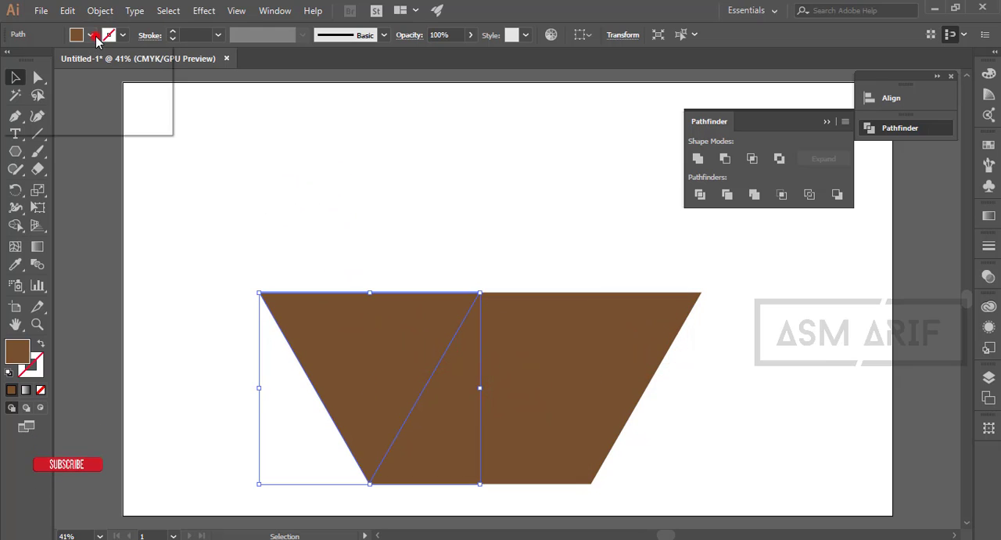
{"action": "left_click", "coordinate": [91, 35]}
{"action": "left_click", "coordinate": [117, 81]}
{"action": "left_click", "coordinate": [509, 225]}
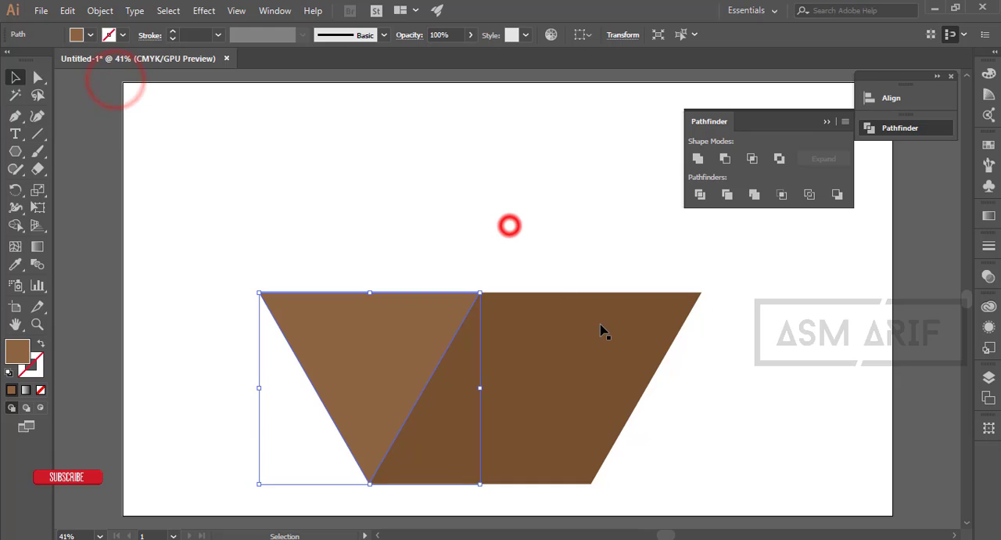
- Fill the right triangle of the half hexagon with a darker brown swatch
{"action": "left_click", "coordinate": [599, 323]}
{"action": "left_click", "coordinate": [90, 35]}
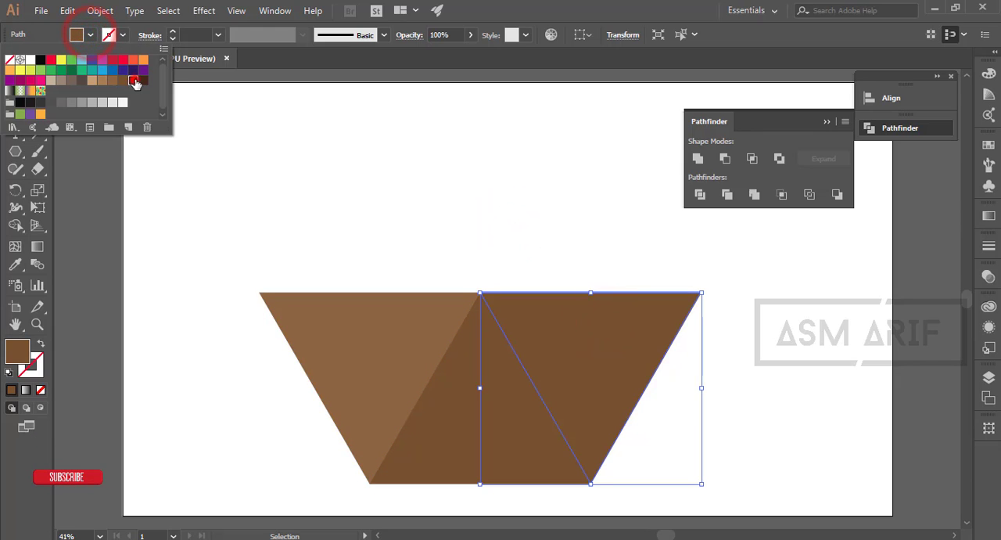
{"action": "left_click", "coordinate": [134, 83]}
{"action": "left_click", "coordinate": [467, 195]}
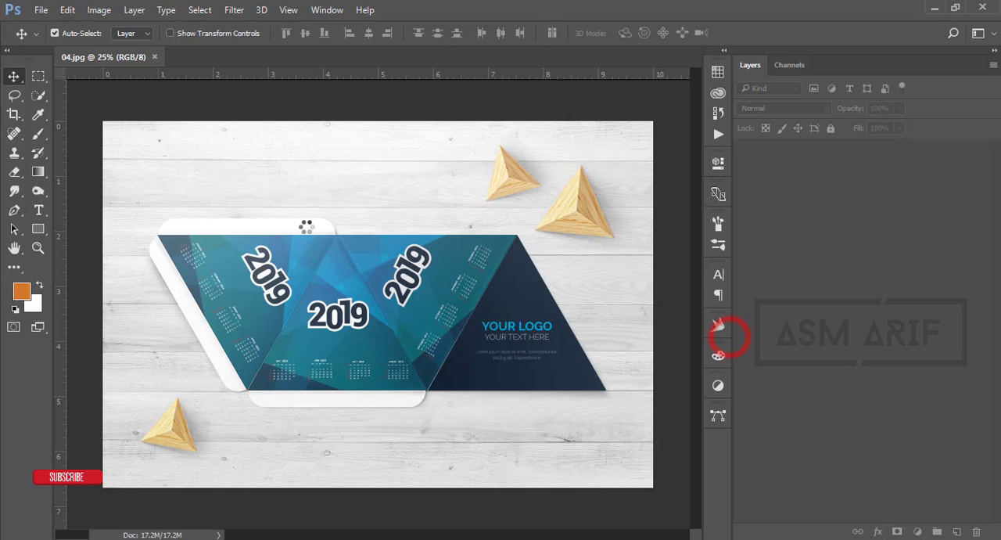
- Switch to Photoshop and examine the panel layout of the reference calendar in 04.jpg
{"action": "scroll", "coordinate": [341, 278], "scroll_direction": "up", "scroll_amount": 1}
{"action": "scroll", "coordinate": [244, 258], "scroll_direction": "up", "scroll_amount": 1}
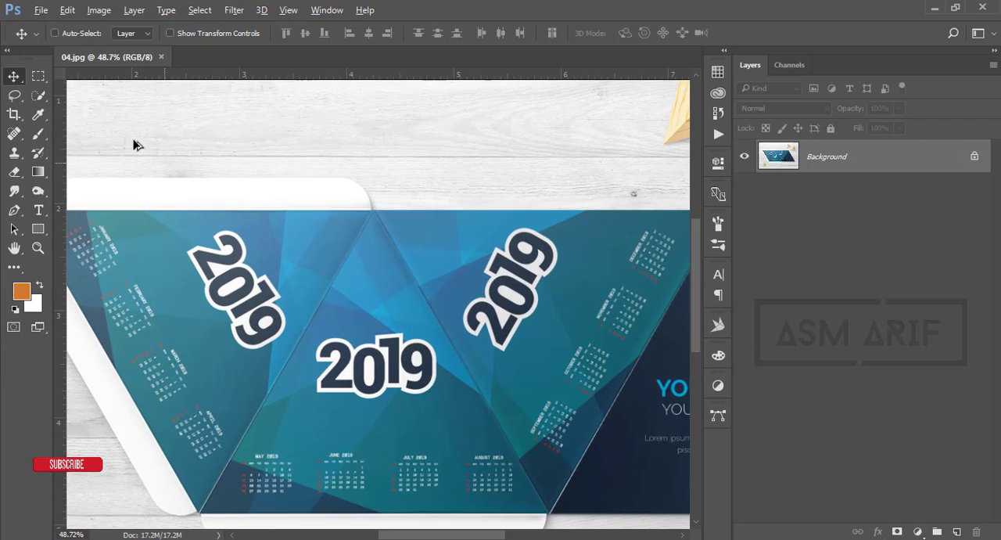
{"action": "scroll", "coordinate": [336, 296], "scroll_direction": "down", "scroll_amount": 1}
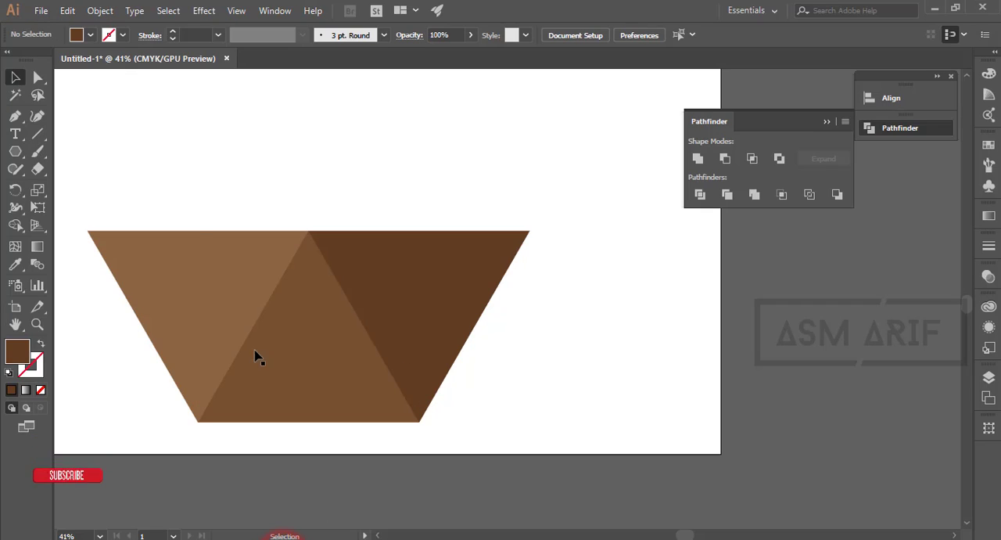
- Back in Illustrator, duplicate the middle triangle and place the copy against the right triangle as a fourth panel
{"action": "left_click", "coordinate": [320, 355]}
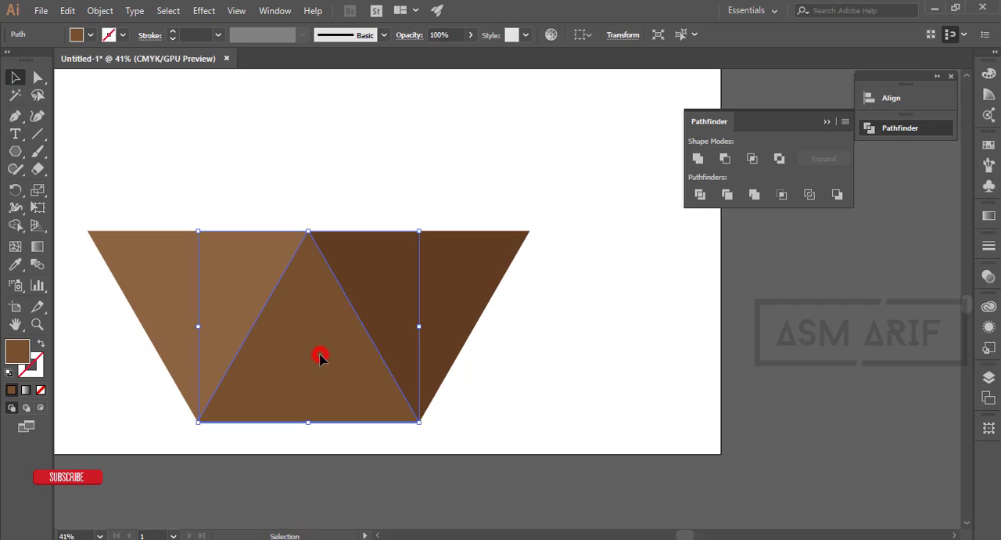
{"action": "key", "text": "alt"}
{"action": "left_click_drag", "start_coordinate": [320, 356], "coordinate": [542, 358]}
{"action": "left_click", "coordinate": [652, 354]}
- Fill all four triangles with the dark blue color 0b2938
{"action": "left_click_drag", "start_coordinate": [188, 193], "coordinate": [680, 435]}
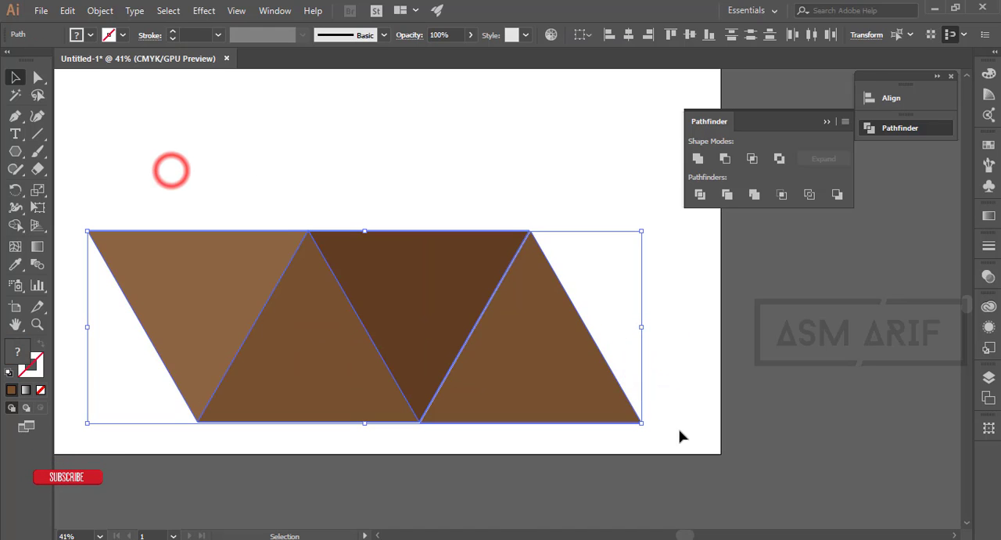
{"action": "double_click", "coordinate": [20, 354]}
{"action": "left_click_drag", "start_coordinate": [644, 119], "coordinate": [678, 72]}
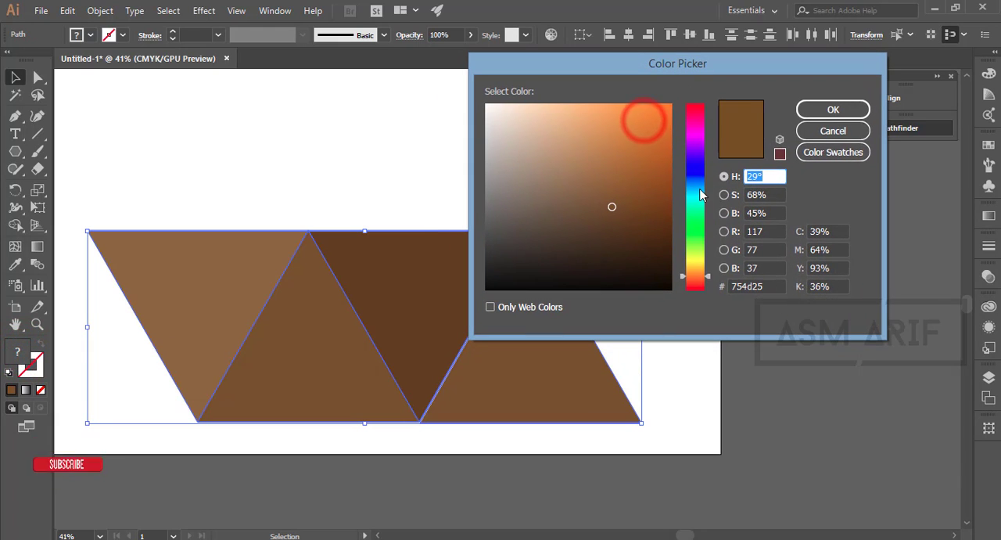
{"action": "left_click", "coordinate": [700, 190]}
{"action": "left_click_drag", "start_coordinate": [700, 192], "coordinate": [686, 188]}
{"action": "left_click", "coordinate": [637, 248]}
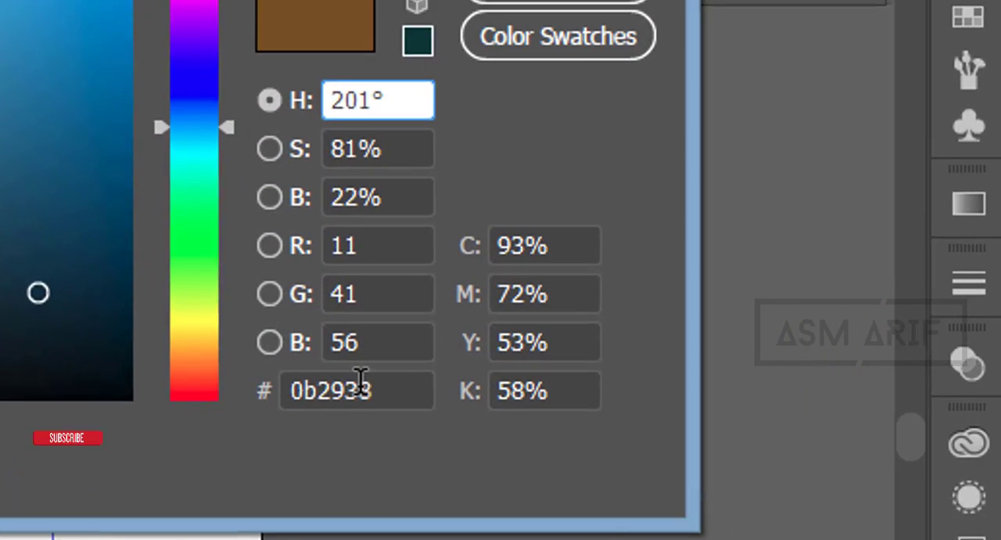
{"action": "left_click_drag", "start_coordinate": [623, 452], "coordinate": [491, 457]}
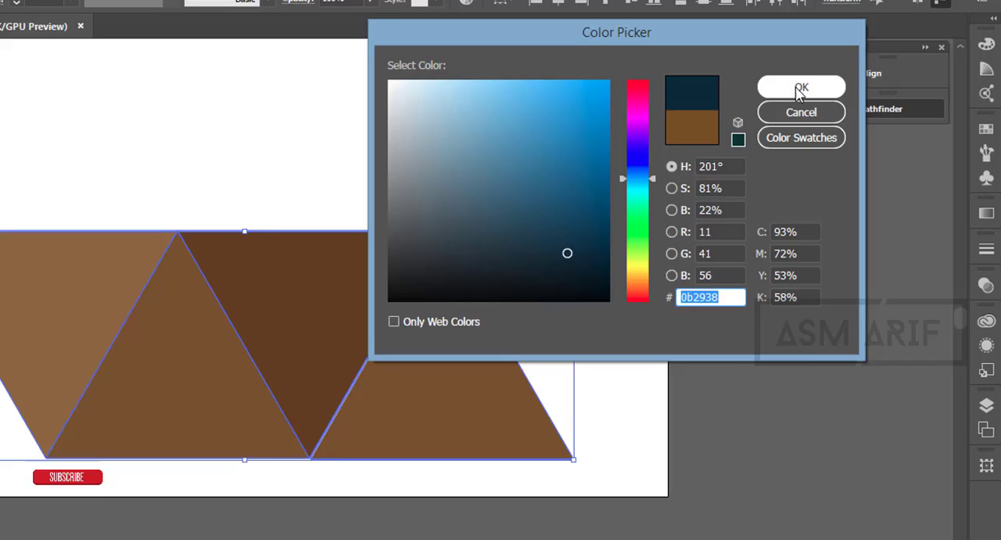
{"action": "left_click", "coordinate": [831, 110]}
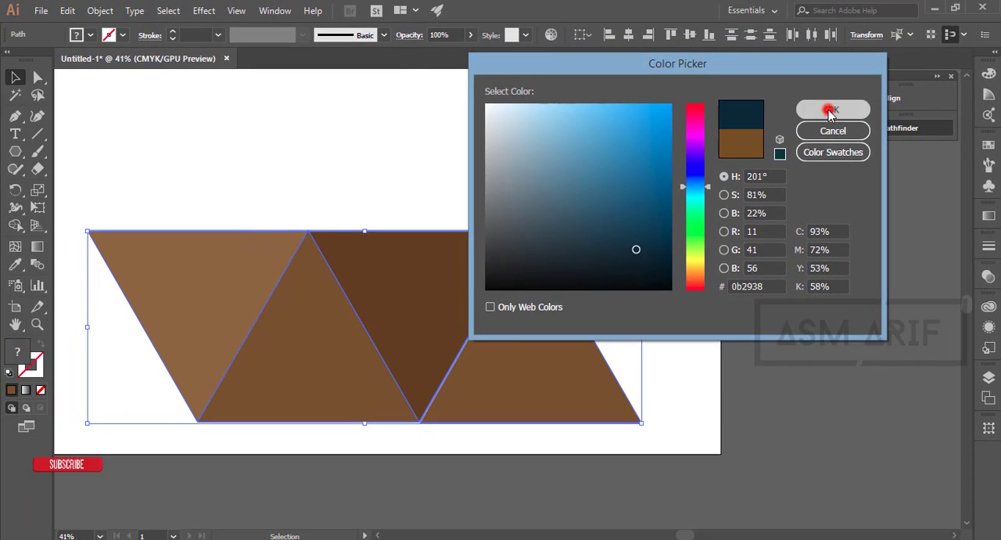
{"action": "left_click_drag", "start_coordinate": [662, 341], "coordinate": [558, 247]}
{"action": "key", "text": "space"}
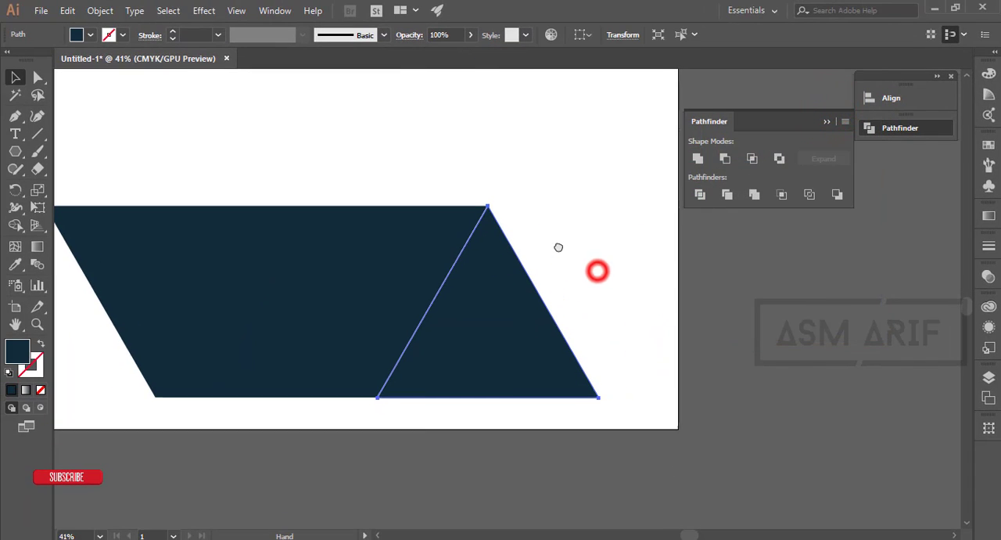
{"action": "left_click", "coordinate": [670, 302]}
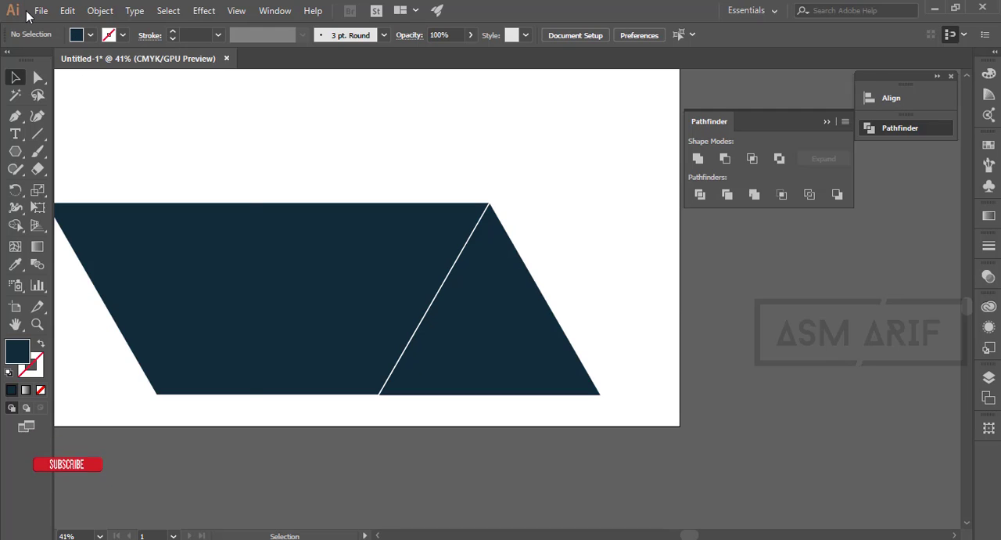
- Open 732.eps from the Abstract-Background-for-Mobile-Instagram-Stories folder and bring its artwork beside the calendar artboard
{"action": "left_click", "coordinate": [34, 12]}
{"action": "left_click", "coordinate": [59, 59]}
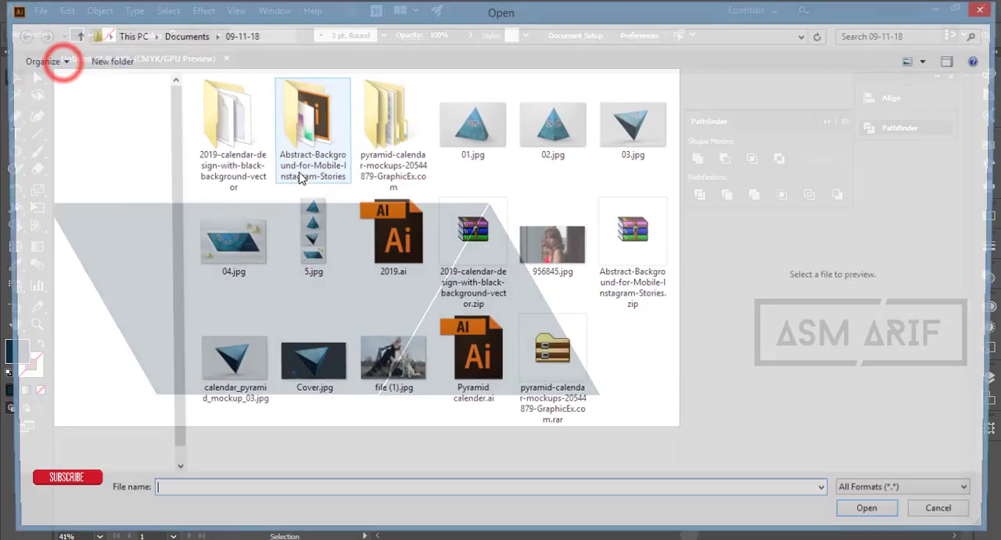
{"action": "double_click", "coordinate": [338, 180]}
{"action": "double_click", "coordinate": [221, 100]}
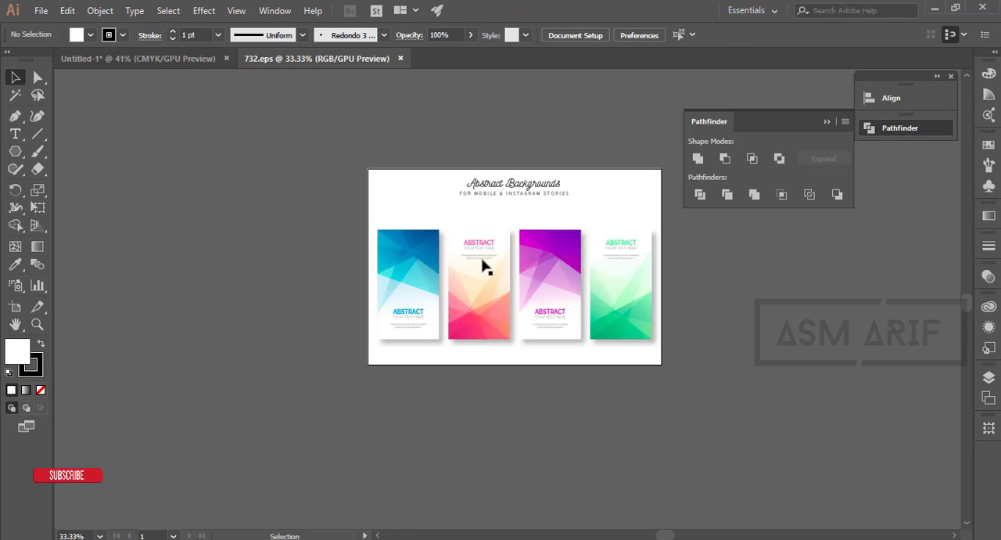
{"action": "left_click_drag", "start_coordinate": [418, 242], "coordinate": [436, 330]}
{"action": "left_click_drag", "start_coordinate": [554, 254], "coordinate": [556, 236]}
- Ungroup the abstract artwork beside the artboard and scale it up proportionally
{"action": "right_click", "coordinate": [510, 244]}
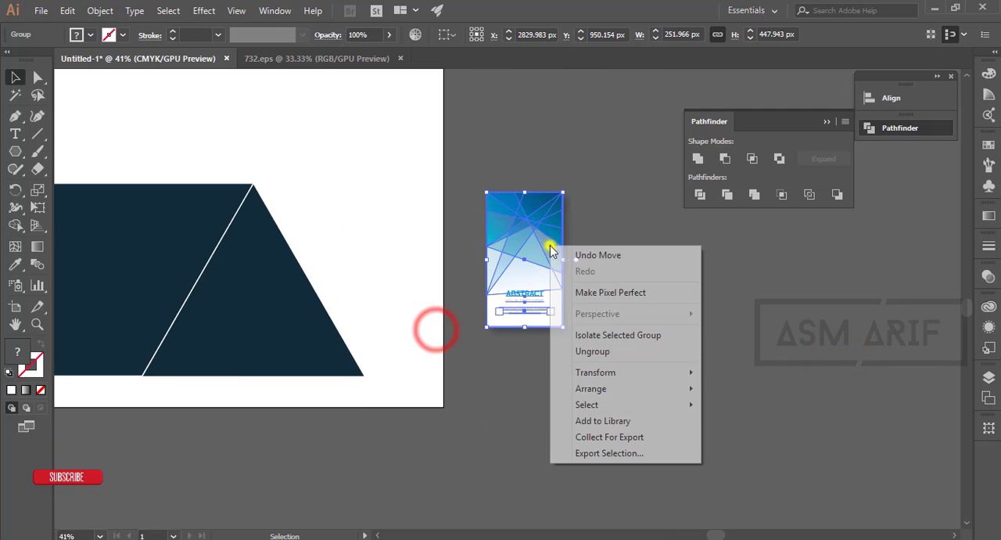
{"action": "left_click", "coordinate": [566, 348]}
{"action": "left_click_drag", "start_coordinate": [578, 365], "coordinate": [637, 459]}
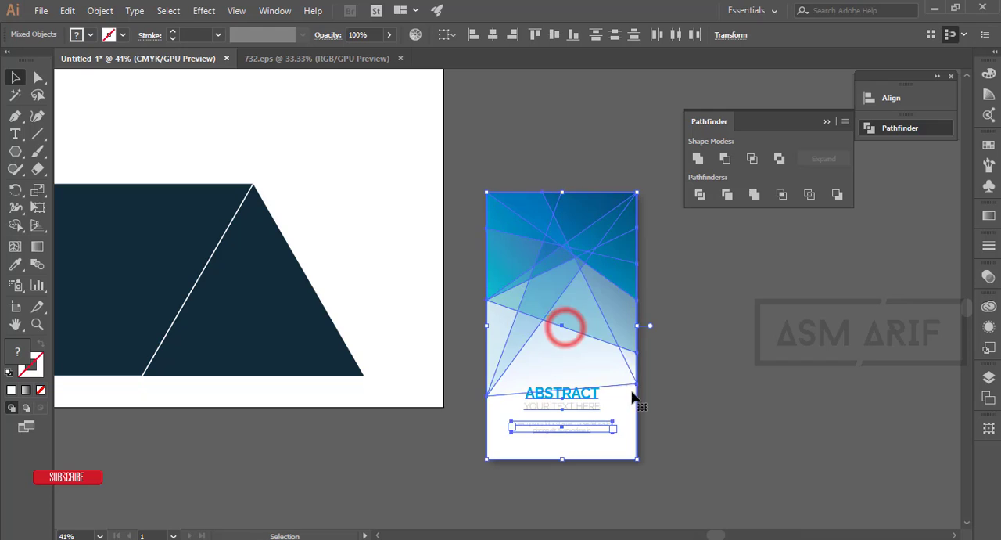
- Delete the white background rectangle behind the abstract artwork
{"action": "left_click", "coordinate": [714, 349]}
{"action": "left_click", "coordinate": [632, 452]}
{"action": "key", "text": "Delete"}
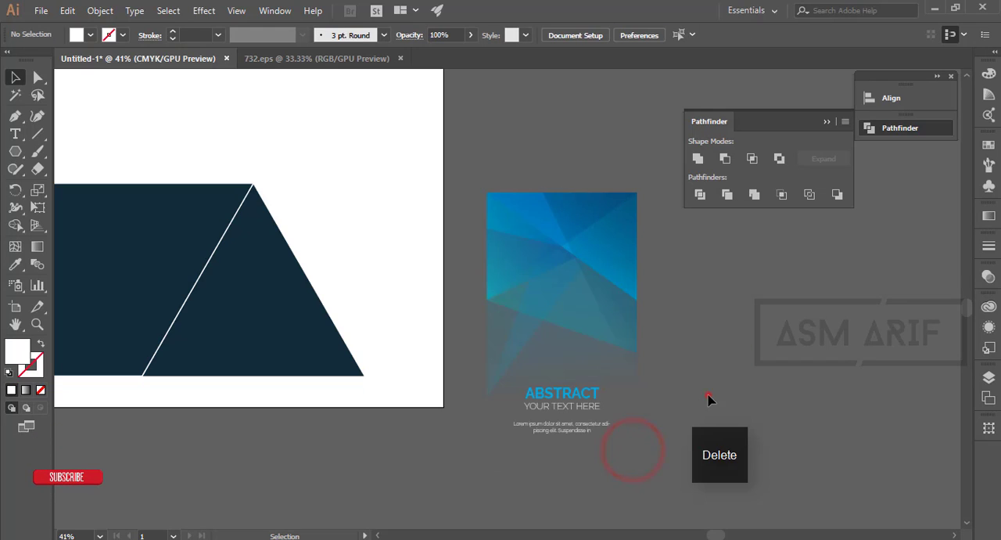
- Place a copy of the middle triangle panel outside the artboard, to the right of the abstract artwork
{"action": "left_click", "coordinate": [608, 264]}
{"action": "scroll", "coordinate": [609, 263], "scroll_direction": "down", "scroll_amount": 1}
{"action": "scroll", "coordinate": [609, 263], "scroll_direction": "down", "scroll_amount": 1}
{"action": "left_click_drag", "start_coordinate": [720, 280], "coordinate": [500, 311]}
{"action": "left_click_drag", "start_coordinate": [266, 299], "coordinate": [367, 296]}
{"action": "left_click", "coordinate": [149, 330]}
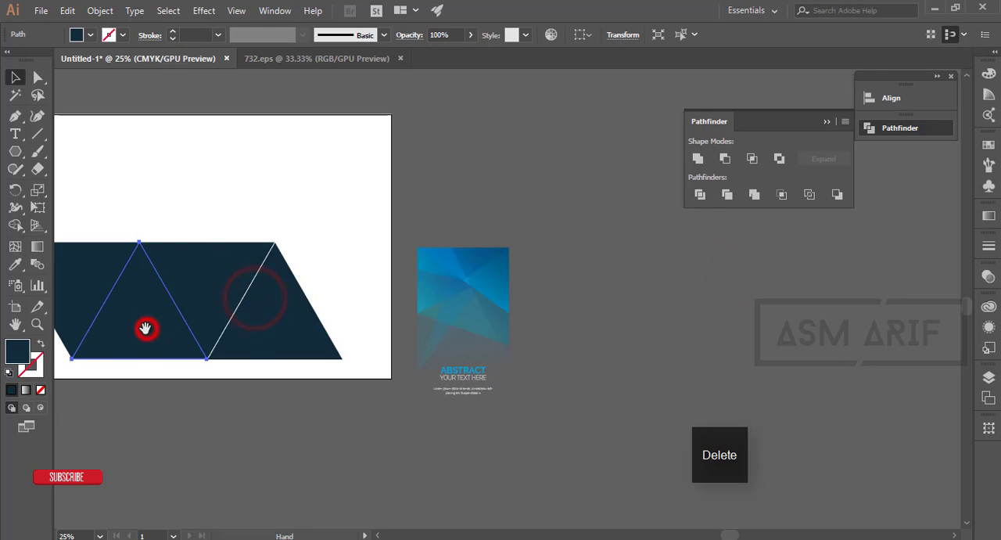
{"action": "left_click_drag", "start_coordinate": [146, 327], "coordinate": [314, 335]}
{"action": "left_click", "coordinate": [297, 331]}
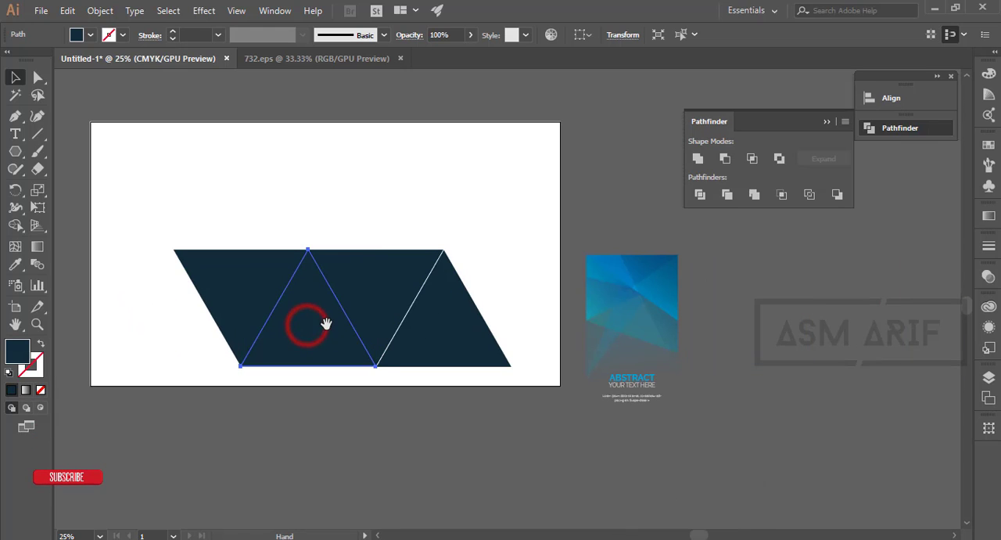
{"action": "left_click_drag", "start_coordinate": [326, 324], "coordinate": [847, 321]}
{"action": "left_click_drag", "start_coordinate": [809, 386], "coordinate": [503, 402]}
- Enlarge the abstract pattern group and position it over the triangle copy so it covers the triangle's full width and height
{"action": "left_click", "coordinate": [362, 319]}
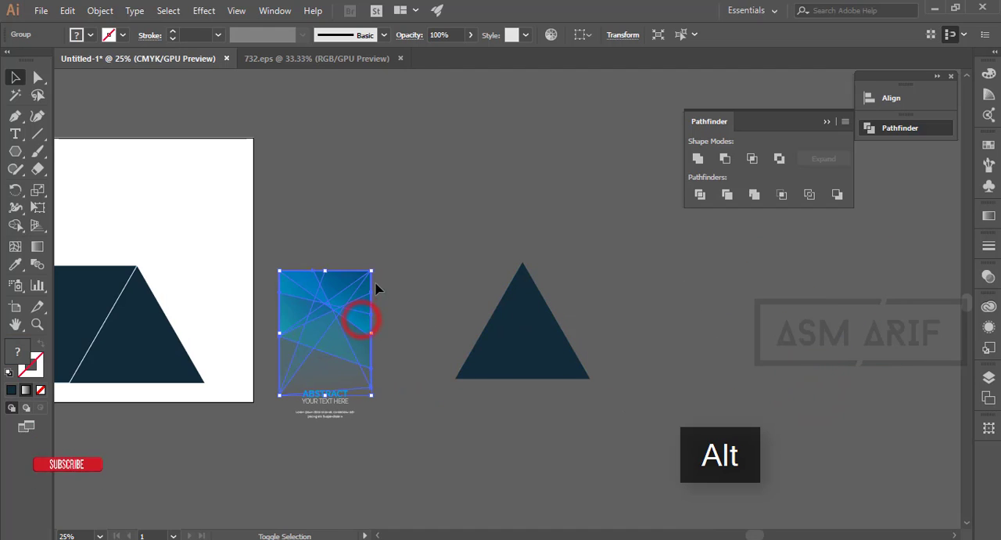
{"action": "left_click_drag", "start_coordinate": [371, 269], "coordinate": [407, 224]}
{"action": "left_click_drag", "start_coordinate": [355, 298], "coordinate": [529, 334]}
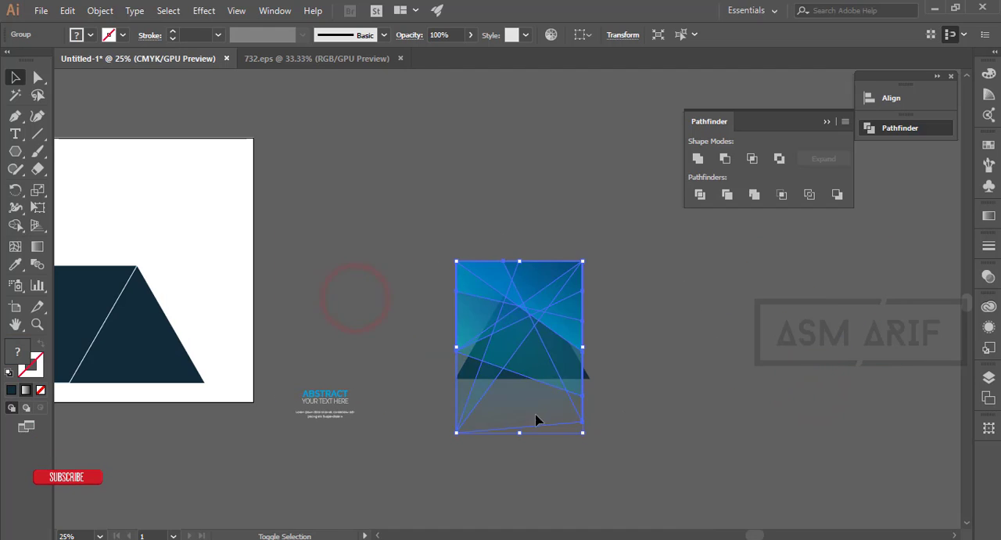
{"action": "left_click_drag", "start_coordinate": [521, 431], "coordinate": [523, 448]}
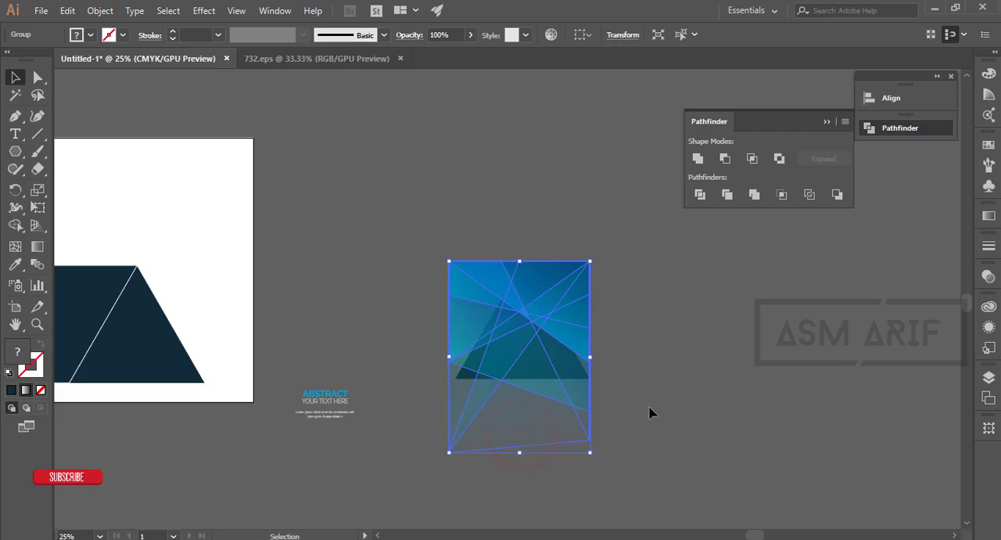
{"action": "left_click", "coordinate": [655, 406]}
- Send the abstract pattern behind the triangle copy and make a clipping mask from the two
{"action": "left_click_drag", "start_coordinate": [420, 168], "coordinate": [591, 295]}
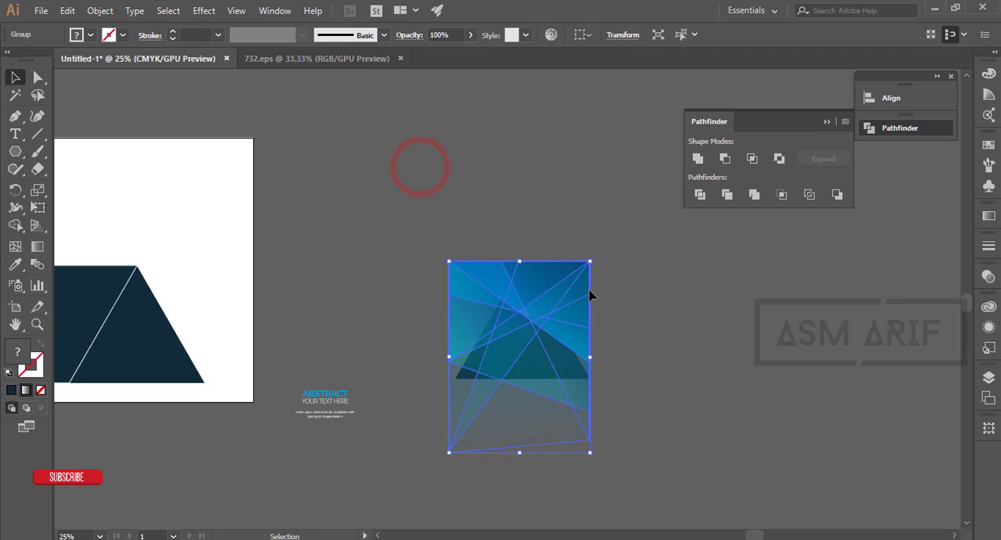
{"action": "key", "text": "ctrl+shift+bracketleft"}
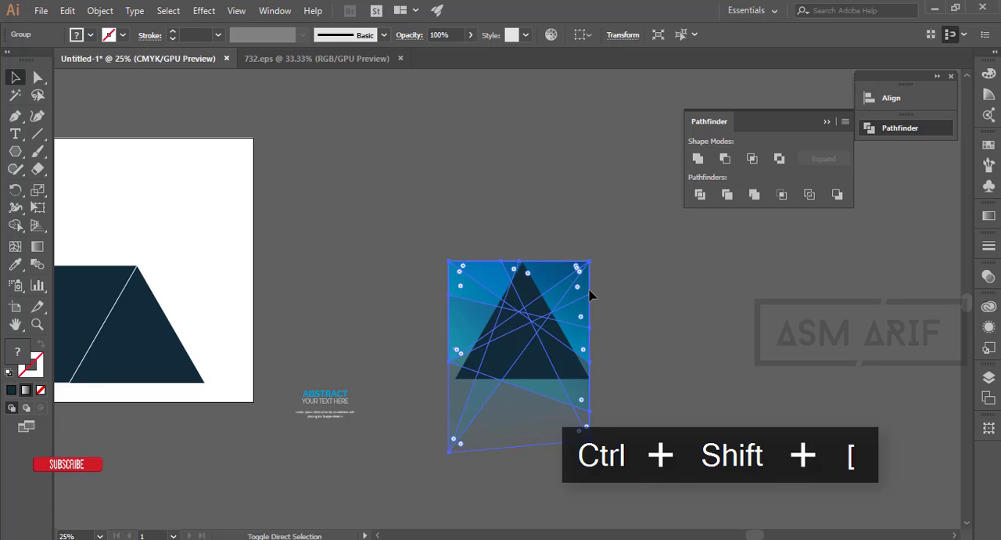
{"action": "left_click", "coordinate": [670, 306]}
{"action": "left_click_drag", "start_coordinate": [640, 482], "coordinate": [640, 481]}
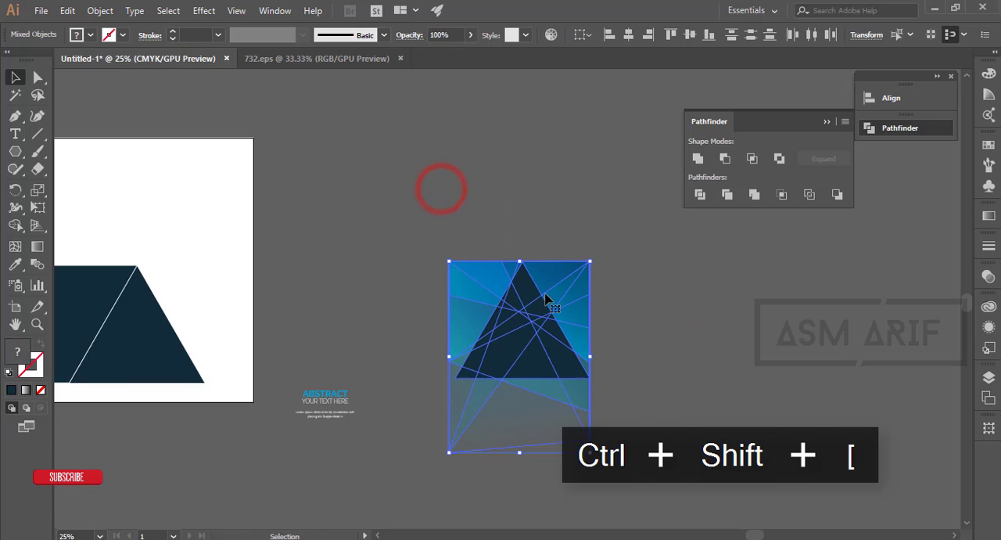
{"action": "right_click", "coordinate": [537, 284]}
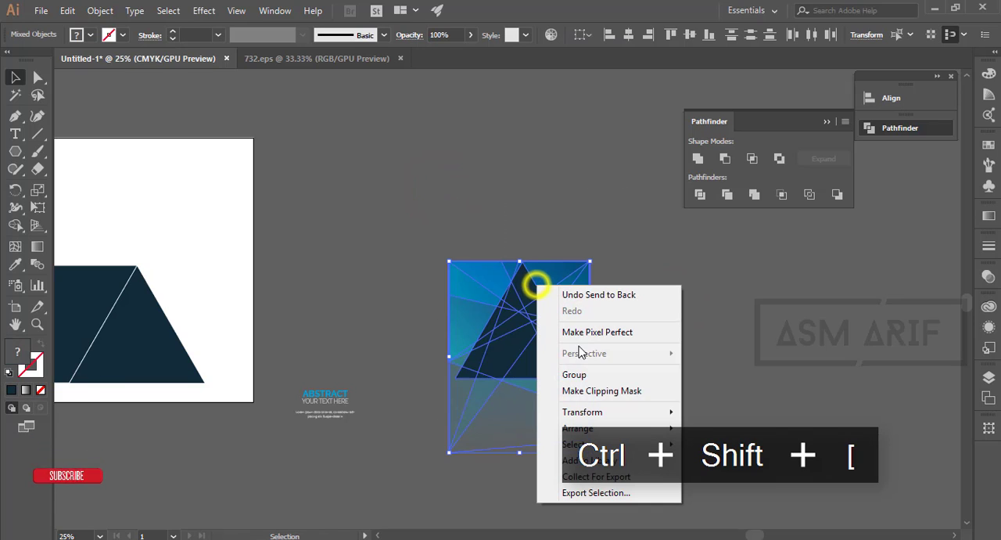
{"action": "left_click", "coordinate": [592, 393]}
{"action": "left_click", "coordinate": [654, 383]}
{"action": "key", "text": "space"}
{"action": "left_click_drag", "start_coordinate": [648, 406], "coordinate": [843, 358]}
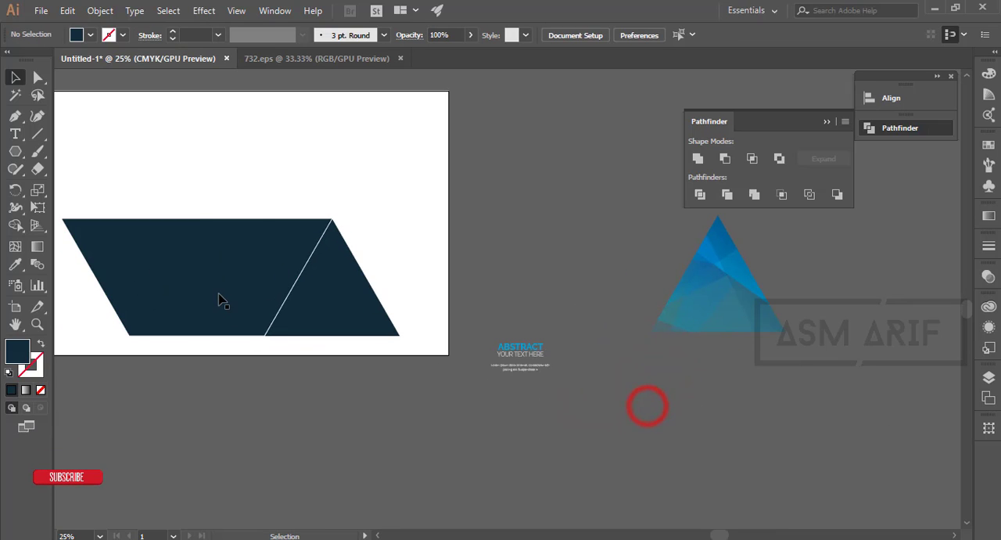
{"action": "left_click", "coordinate": [219, 295]}
{"action": "left_click", "coordinate": [727, 299], "text": "shift"}
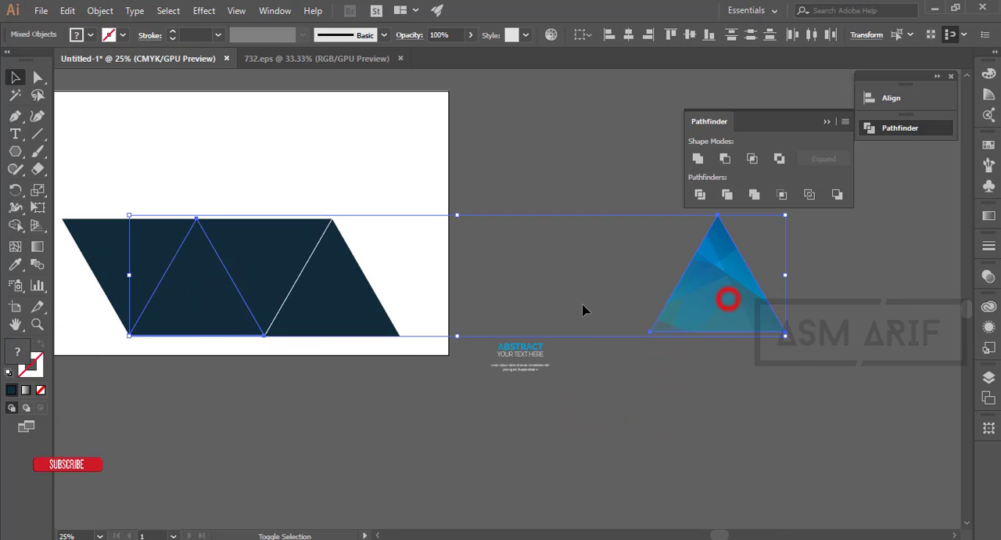
{"action": "left_click", "coordinate": [780, 442]}
{"action": "key", "text": "space"}
{"action": "left_click_drag", "start_coordinate": [781, 442], "coordinate": [592, 453]}
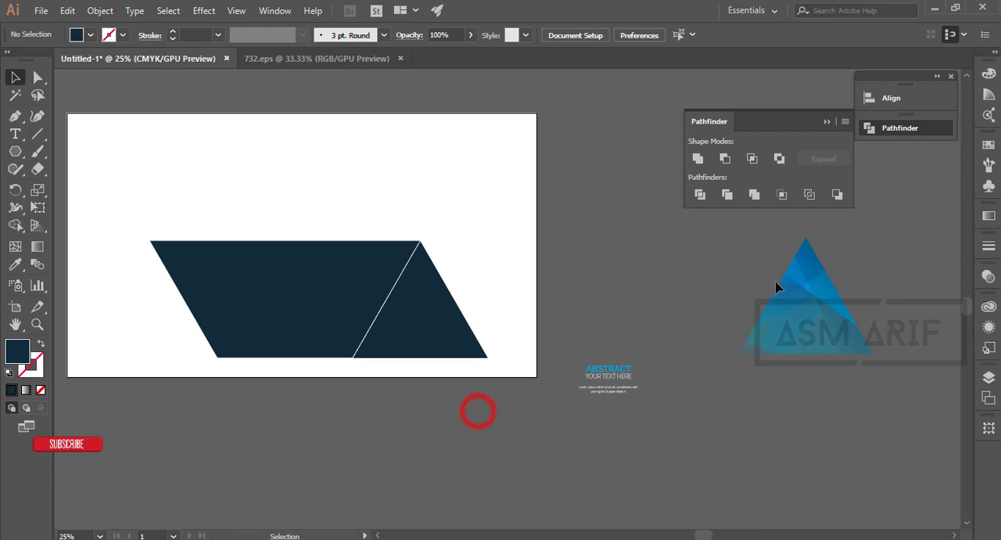
- Align the clipped pattern triangle to the middle panel's horizontal and vertical center, with the panel as key object
{"action": "left_click", "coordinate": [779, 280]}
{"action": "left_click", "coordinate": [297, 327], "text": "shift"}
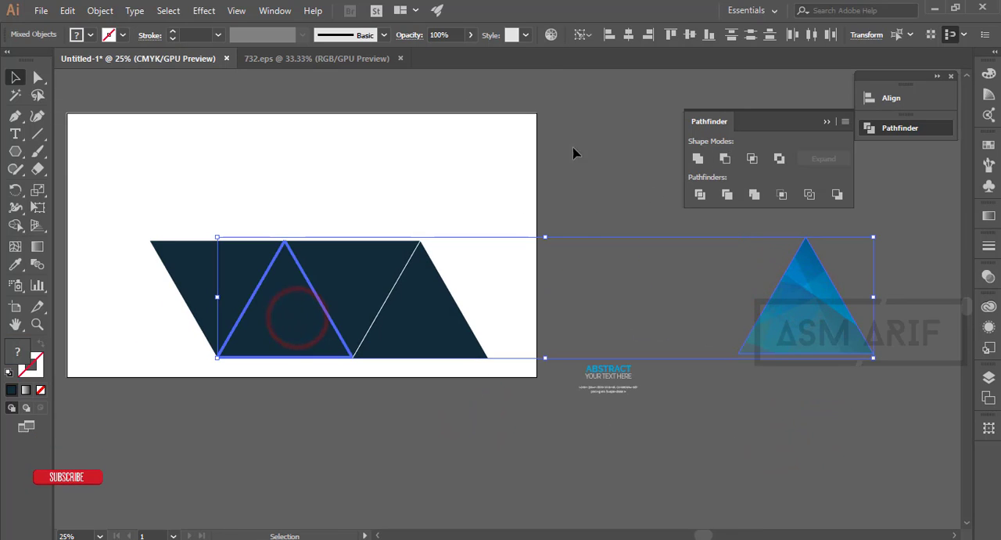
{"action": "left_click", "coordinate": [628, 34]}
{"action": "left_click", "coordinate": [689, 34]}
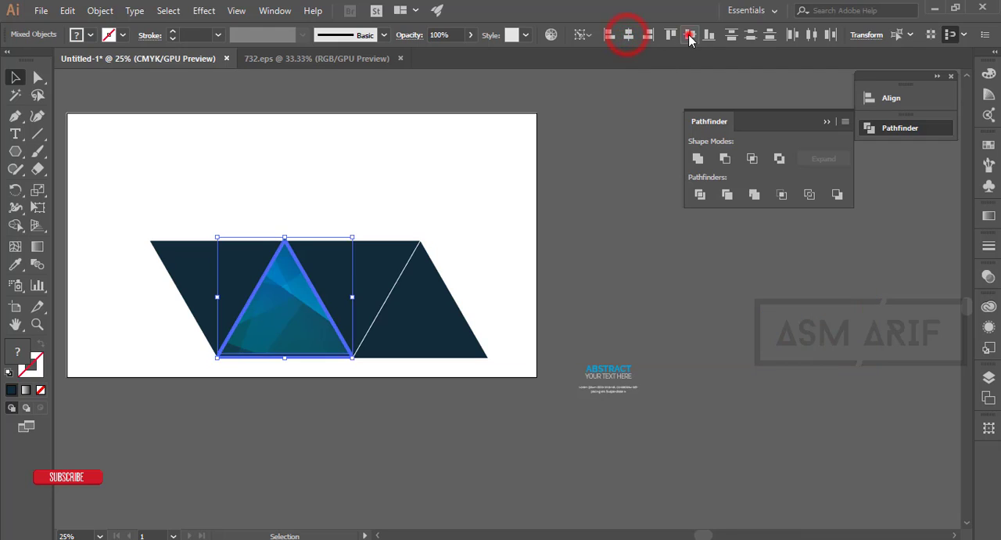
{"action": "key", "text": "ctrl+7"}
{"action": "left_click", "coordinate": [641, 228]}
- Check how the edges of the clipped pattern triangle fit the middle panel and its neighbors
{"action": "left_click", "coordinate": [292, 327]}
{"action": "scroll", "coordinate": [266, 321], "scroll_direction": "up", "scroll_amount": 4}
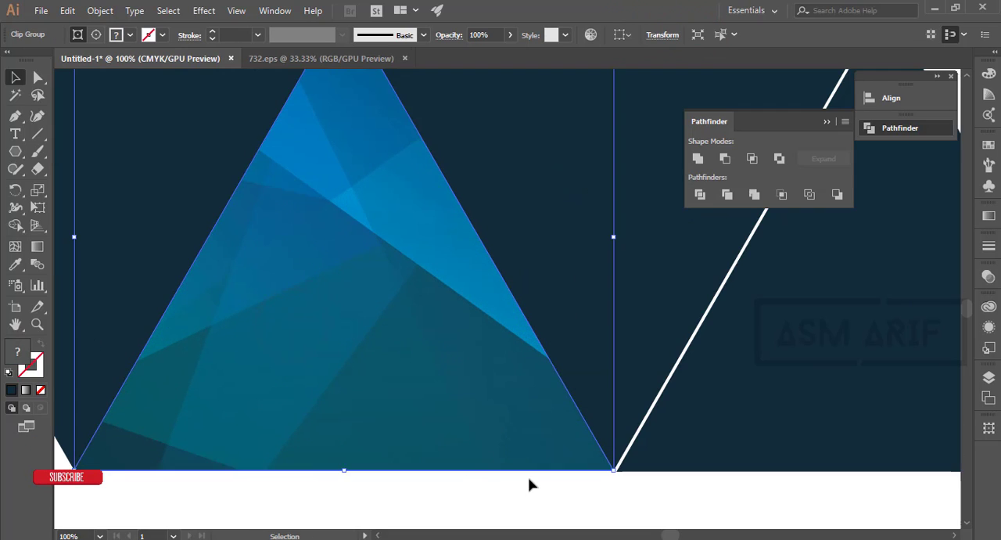
{"action": "scroll", "coordinate": [554, 483], "scroll_direction": "down", "scroll_amount": 5}
{"action": "scroll", "coordinate": [530, 431], "scroll_direction": "up", "scroll_amount": 4}
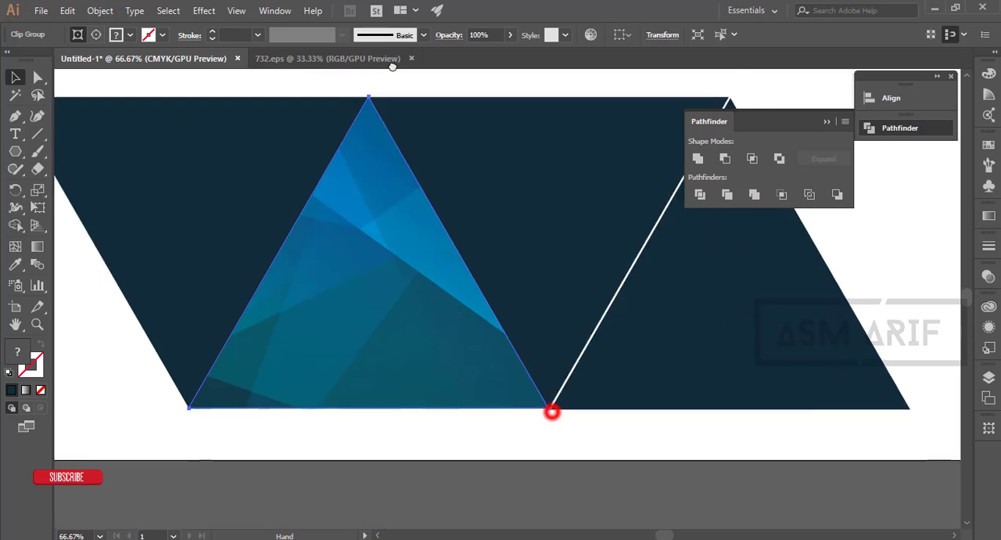
{"action": "left_click_drag", "start_coordinate": [548, 409], "coordinate": [499, 272]}
{"action": "left_click_drag", "start_coordinate": [400, 191], "coordinate": [427, 341]}
{"action": "left_click", "coordinate": [446, 490]}
{"action": "scroll", "coordinate": [447, 490], "scroll_direction": "down", "scroll_amount": 2}
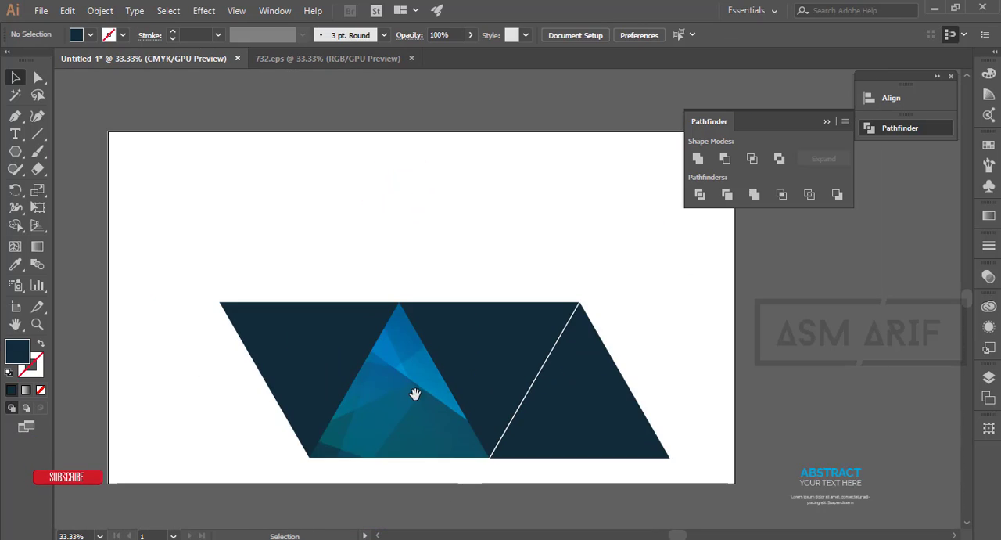
{"action": "left_click_drag", "start_coordinate": [411, 393], "coordinate": [364, 353]}
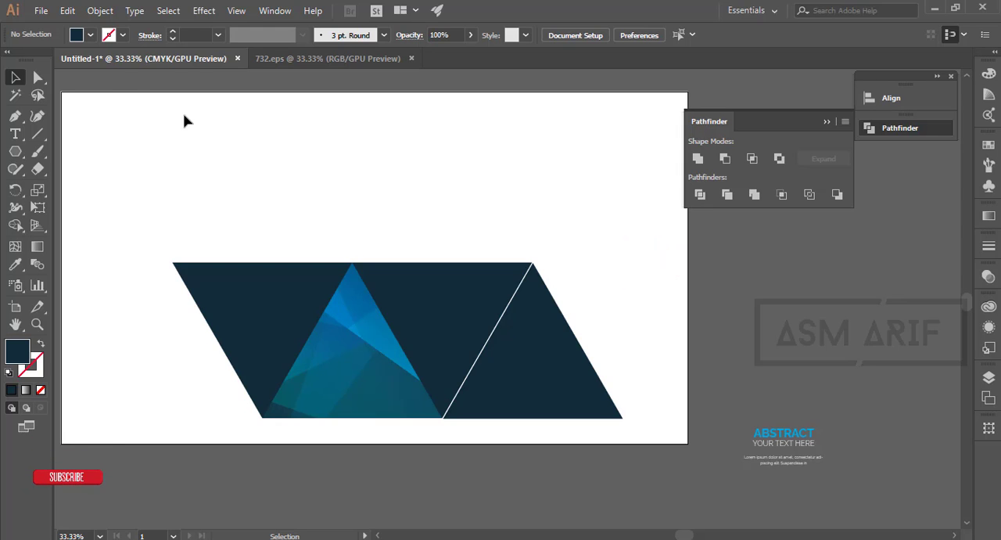
- Open 5585.eps from the 2019-calendar-design-with-black-background-vector folder inside 09-11-18
{"action": "left_click", "coordinate": [41, 11]}
{"action": "key", "text": "ctrl+o"}
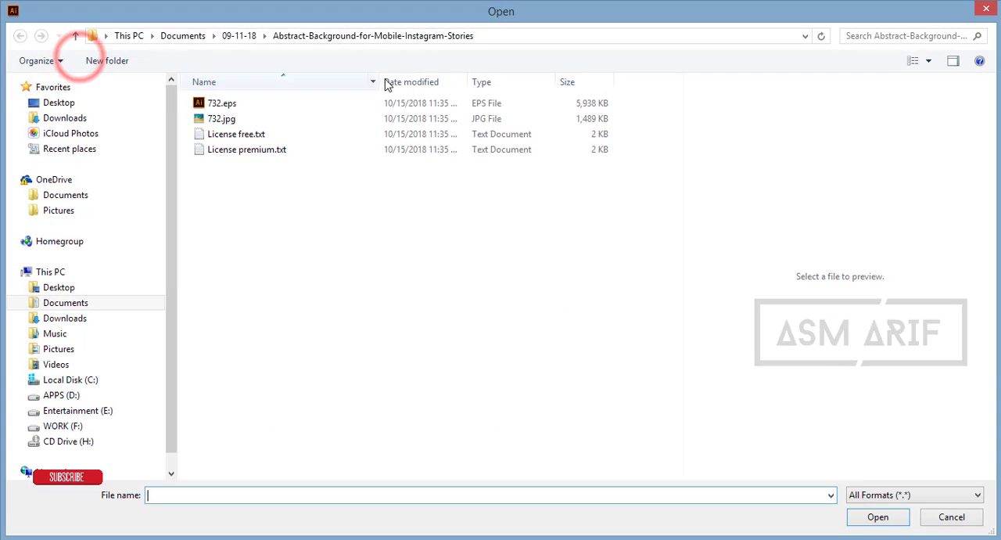
{"action": "left_click", "coordinate": [237, 36]}
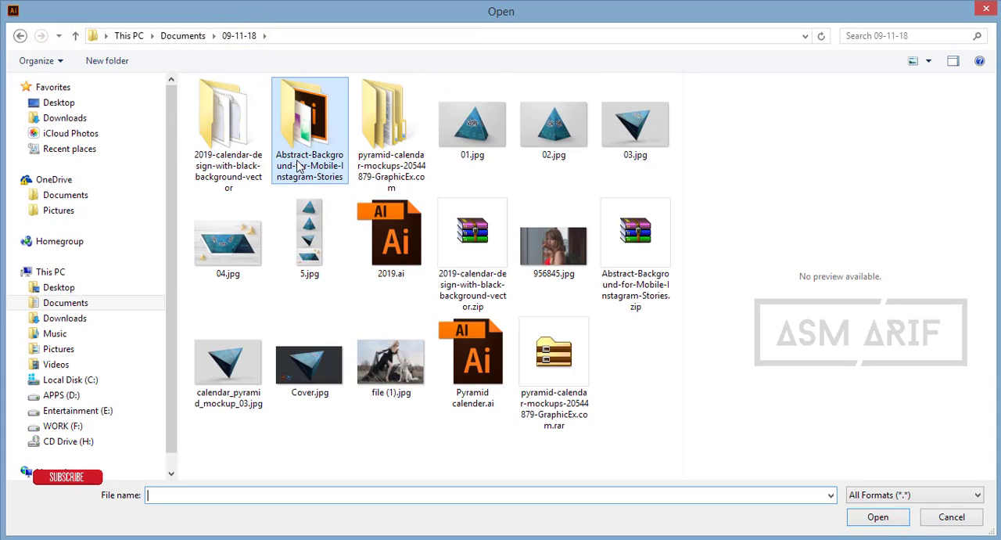
{"action": "double_click", "coordinate": [235, 171]}
{"action": "left_click", "coordinate": [219, 105]}
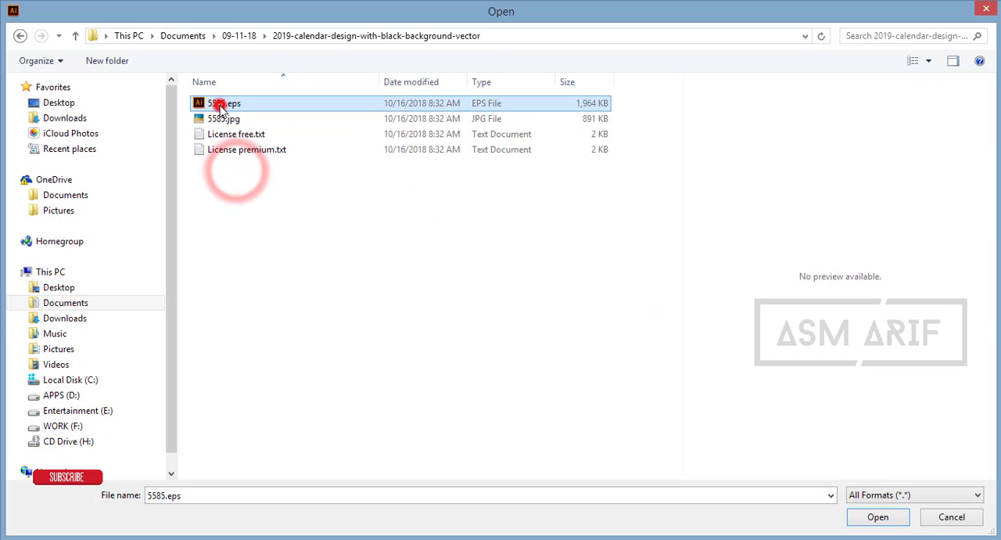
{"action": "left_click", "coordinate": [220, 104]}
- Bring the 2019 calendar artwork group from 5585.eps into the Untitled-1 document and place it beside the artboard, above the ABSTRACT text
{"action": "left_click", "coordinate": [481, 235]}
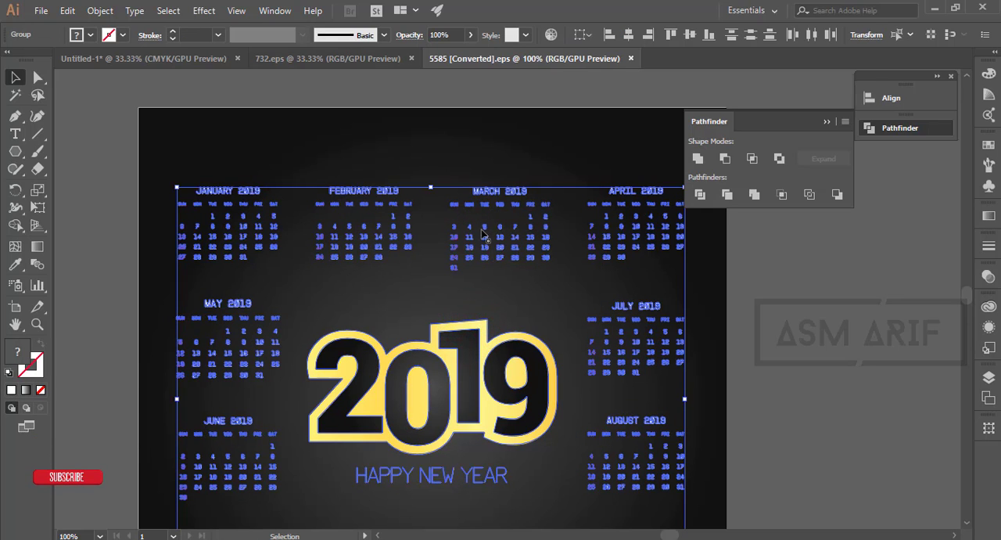
{"action": "left_click_drag", "start_coordinate": [483, 233], "coordinate": [532, 124]}
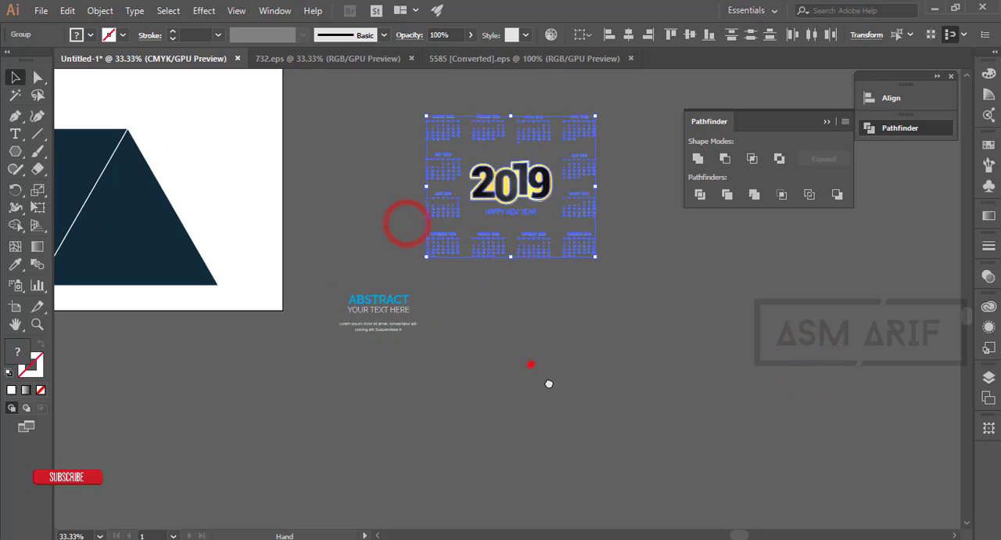
{"action": "left_click_drag", "start_coordinate": [532, 364], "coordinate": [621, 485]}
{"action": "left_click", "coordinate": [741, 384]}
{"action": "scroll", "coordinate": [368, 385], "scroll_direction": "up", "scroll_amount": 1}
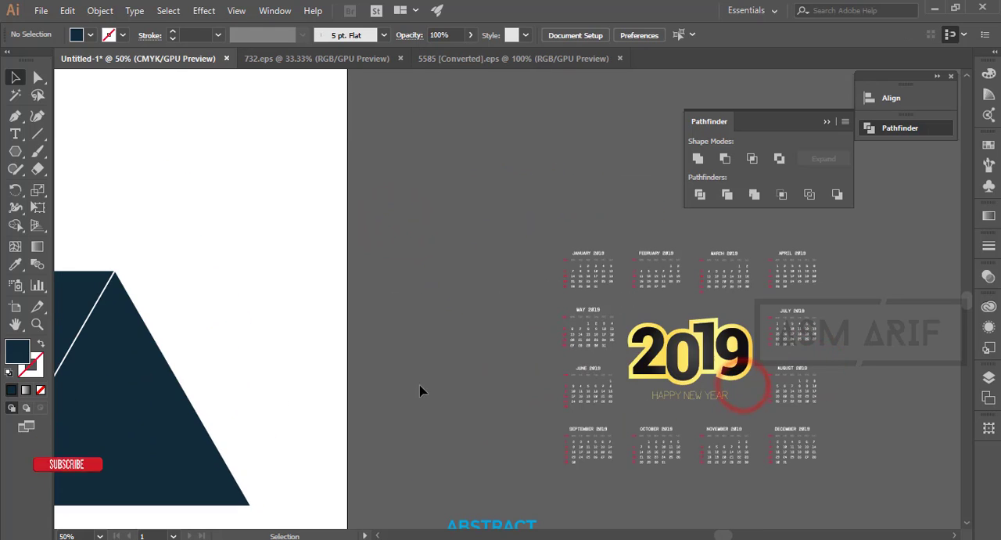
- Ungroup the central 2019 HAPPY NEW YEAR artwork so its pieces can be selected separately
{"action": "left_click", "coordinate": [677, 359]}
{"action": "right_click", "coordinate": [690, 360]}
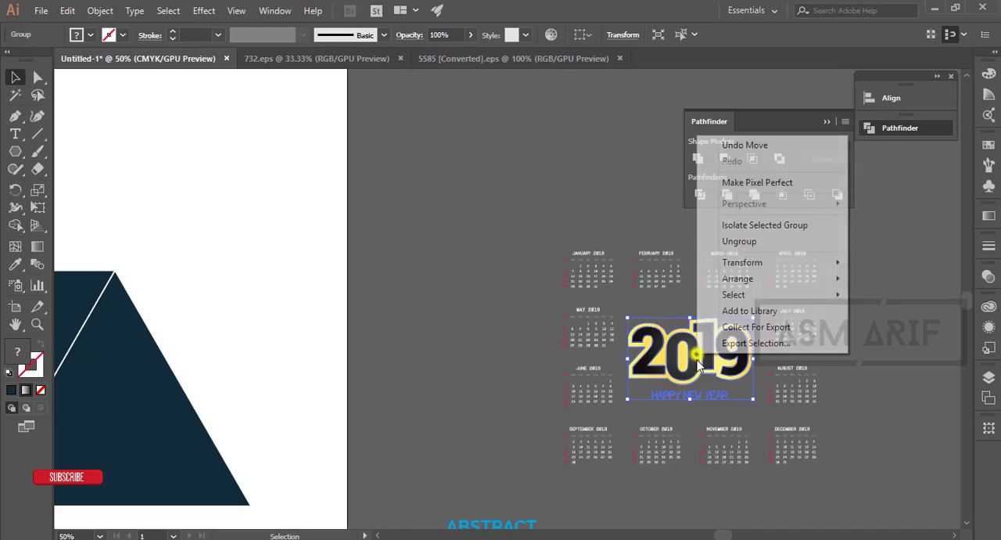
{"action": "left_click", "coordinate": [757, 239]}
{"action": "left_click", "coordinate": [891, 360]}
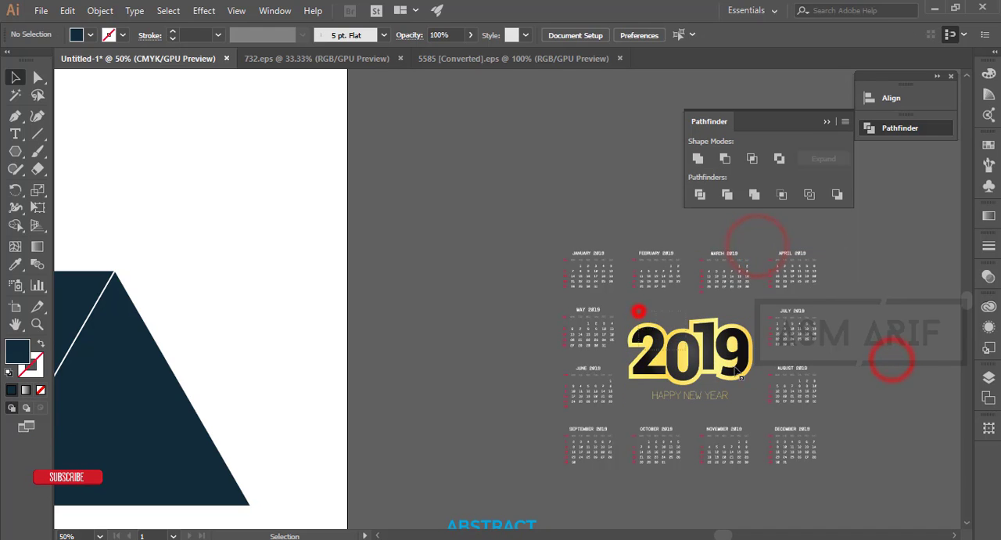
- Move only the 2019 numerals and their outline onto the upper part of the patterned triangle and shrink them to about half size
{"action": "left_click_drag", "start_coordinate": [639, 312], "coordinate": [737, 371]}
{"action": "left_click_drag", "start_coordinate": [605, 471], "coordinate": [740, 471]}
{"action": "left_click_drag", "start_coordinate": [858, 492], "coordinate": [773, 388]}
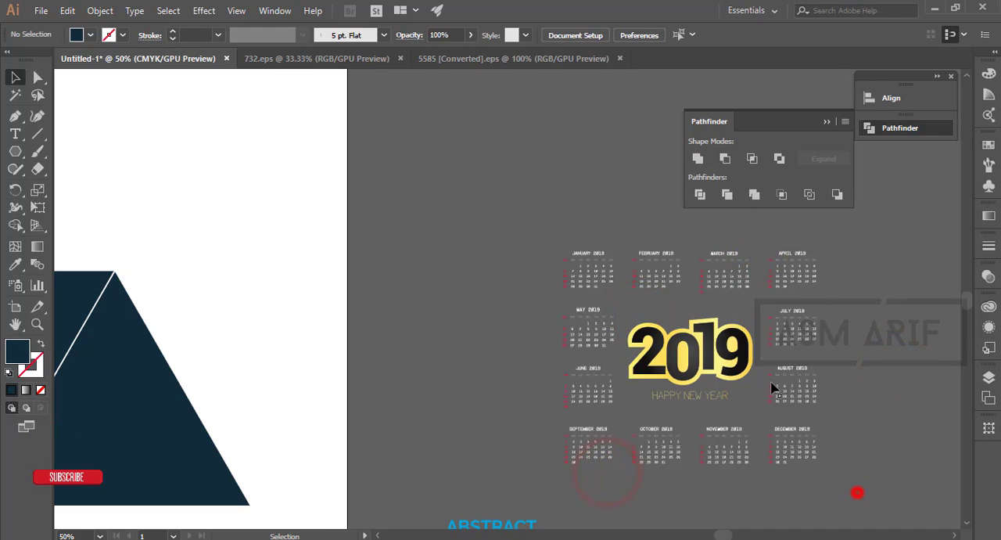
{"action": "left_click_drag", "start_coordinate": [656, 302], "coordinate": [724, 371]}
{"action": "left_click_drag", "start_coordinate": [659, 464], "coordinate": [898, 423]}
{"action": "left_click_drag", "start_coordinate": [894, 307], "coordinate": [345, 257]}
{"action": "left_click_drag", "start_coordinate": [335, 411], "coordinate": [464, 373]}
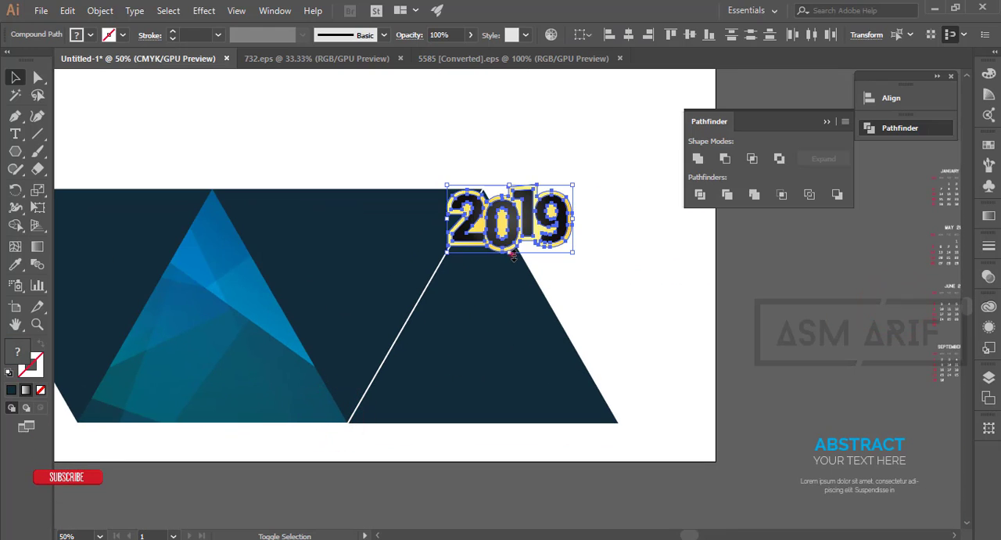
{"action": "left_click_drag", "start_coordinate": [512, 254], "coordinate": [473, 268]}
{"action": "left_click", "coordinate": [308, 119]}
- Recolor the inner 2019 numerals with the dark navy sampled by Eyedropper from the neighboring panel
{"action": "scroll", "coordinate": [439, 262], "scroll_direction": "up", "scroll_amount": 4}
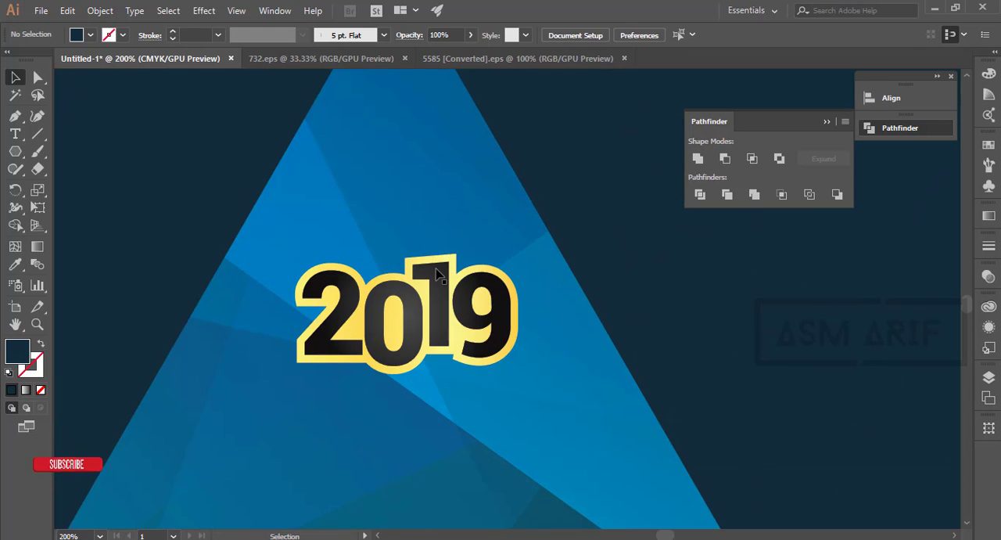
{"action": "left_click", "coordinate": [439, 274]}
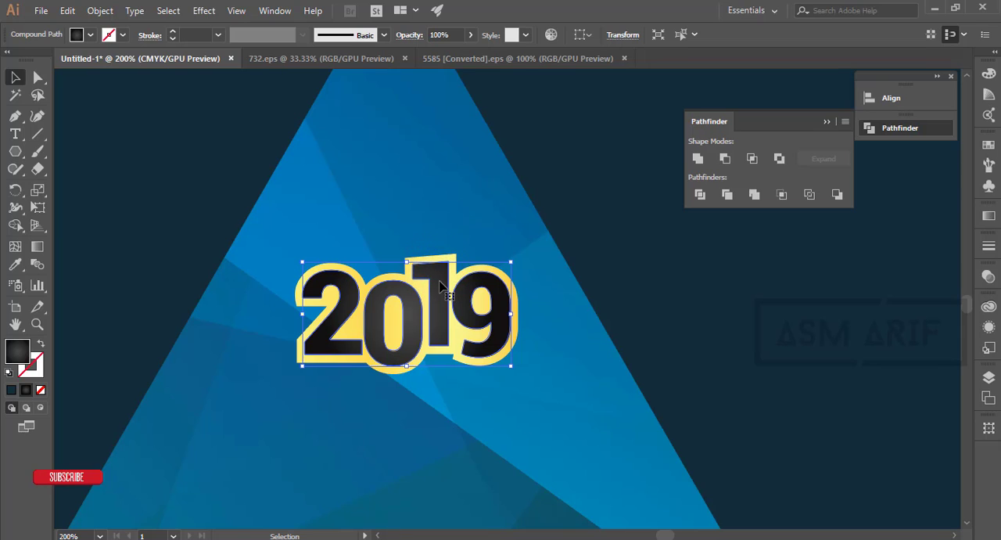
{"action": "left_click", "coordinate": [90, 36]}
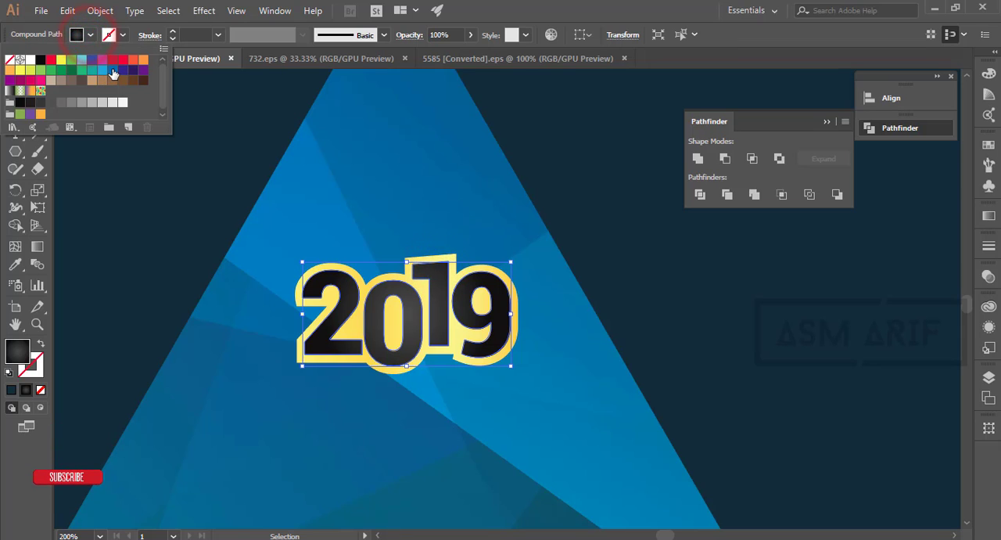
{"action": "left_click", "coordinate": [113, 74]}
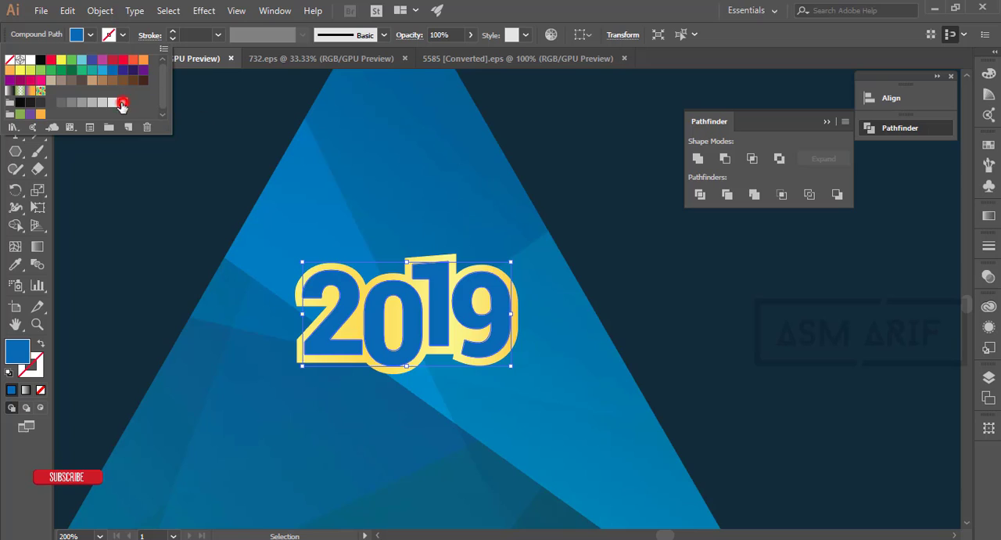
{"action": "left_click", "coordinate": [122, 103]}
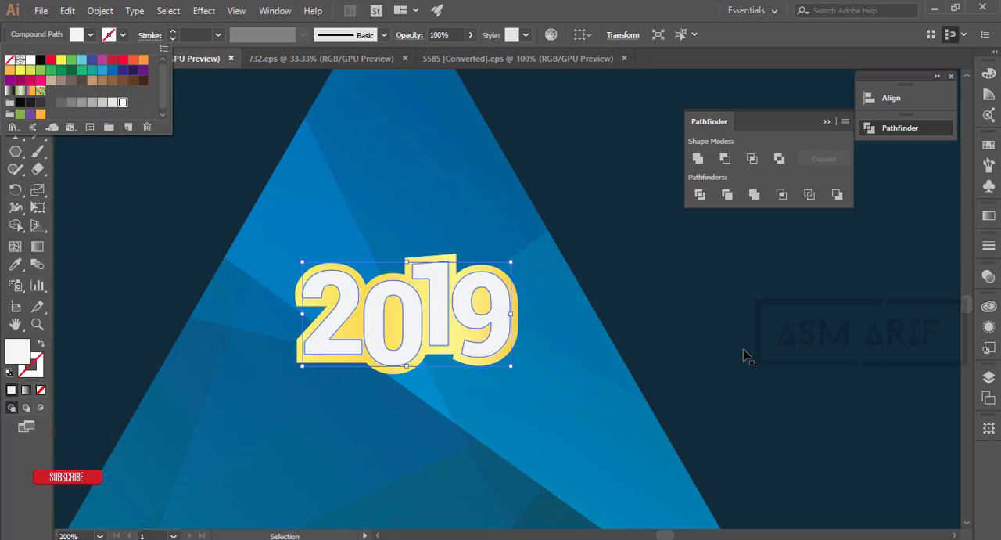
{"action": "key", "text": "i"}
{"action": "left_click", "coordinate": [761, 329]}
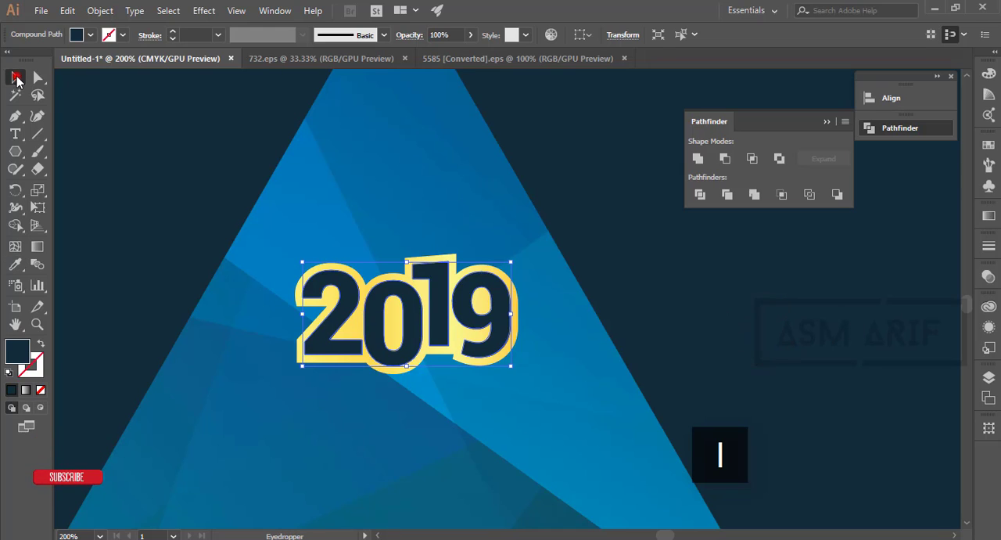
- Change the yellow outline shape behind the 2019 numerals to a white fill and deselect it
{"action": "left_click", "coordinate": [362, 284]}
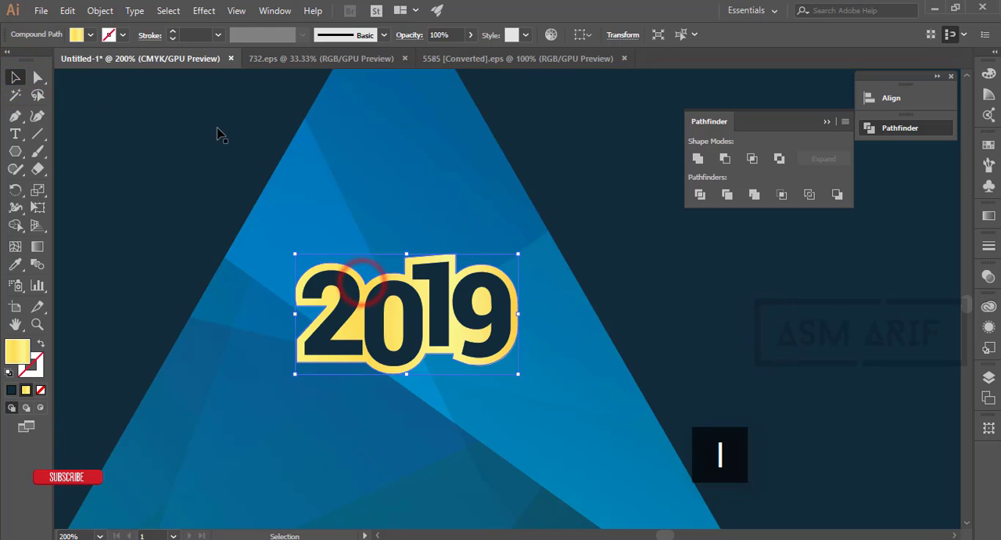
{"action": "left_click", "coordinate": [75, 35]}
{"action": "left_click", "coordinate": [29, 60]}
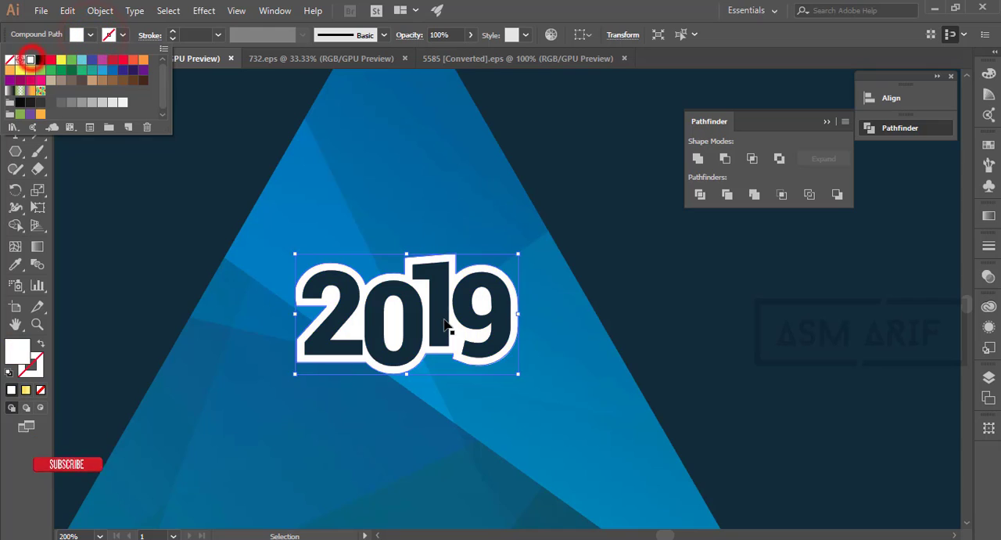
{"action": "scroll", "coordinate": [444, 327], "scroll_direction": "down", "scroll_amount": 3}
{"action": "left_click", "coordinate": [448, 155]}
{"action": "left_click", "coordinate": [448, 155]}
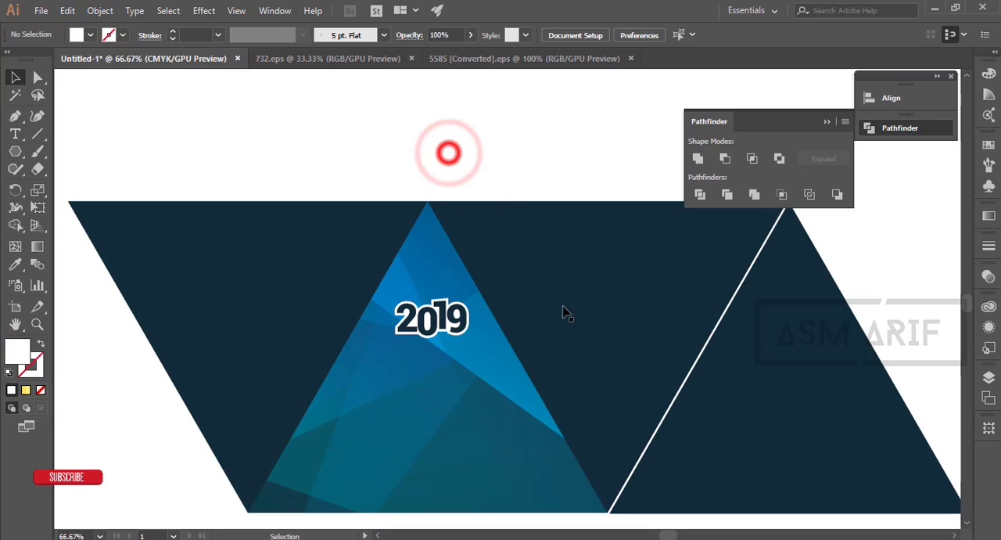
- Group the navy 2019 numerals with their white outline shape
{"action": "left_click_drag", "start_coordinate": [685, 374], "coordinate": [619, 317]}
{"action": "left_click", "coordinate": [387, 266]}
{"action": "scroll", "coordinate": [387, 266], "scroll_direction": "up", "scroll_amount": 3}
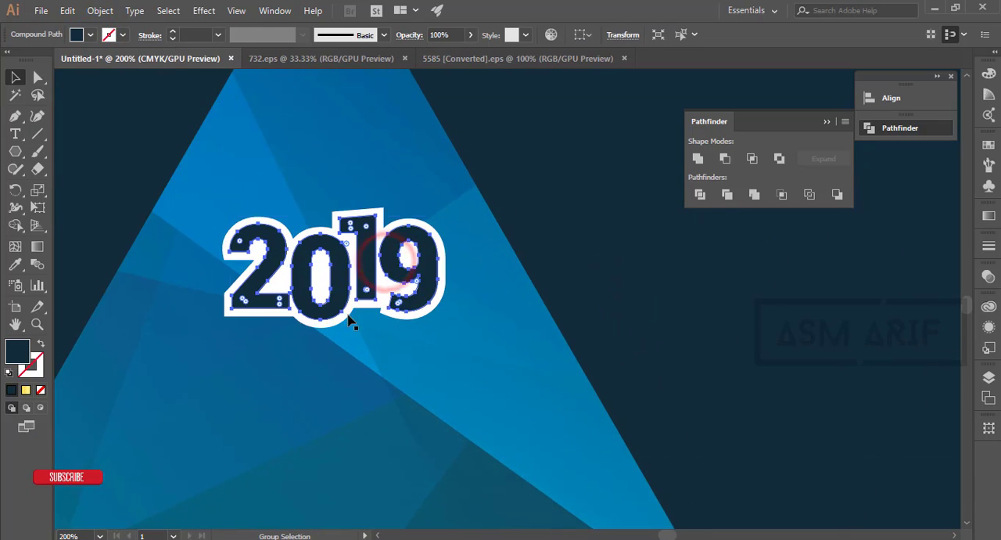
{"action": "left_click", "coordinate": [320, 321], "text": "shift"}
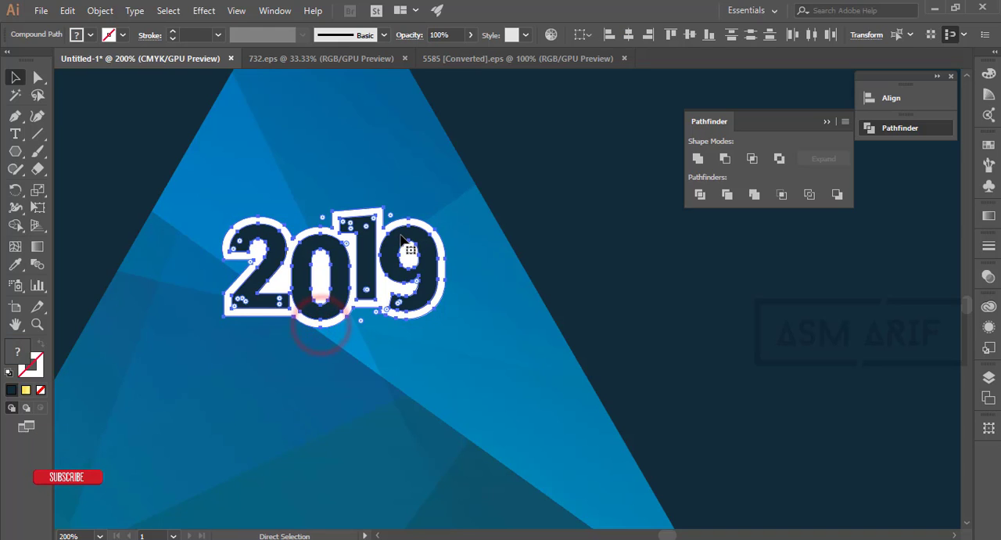
{"action": "key", "text": "ctrl+g"}
- Center the 2019 group horizontally on the patterned triangle, using the triangle as key object
{"action": "left_click", "coordinate": [385, 322], "text": "shift"}
{"action": "scroll", "coordinate": [469, 386], "scroll_direction": "down", "scroll_amount": 3}
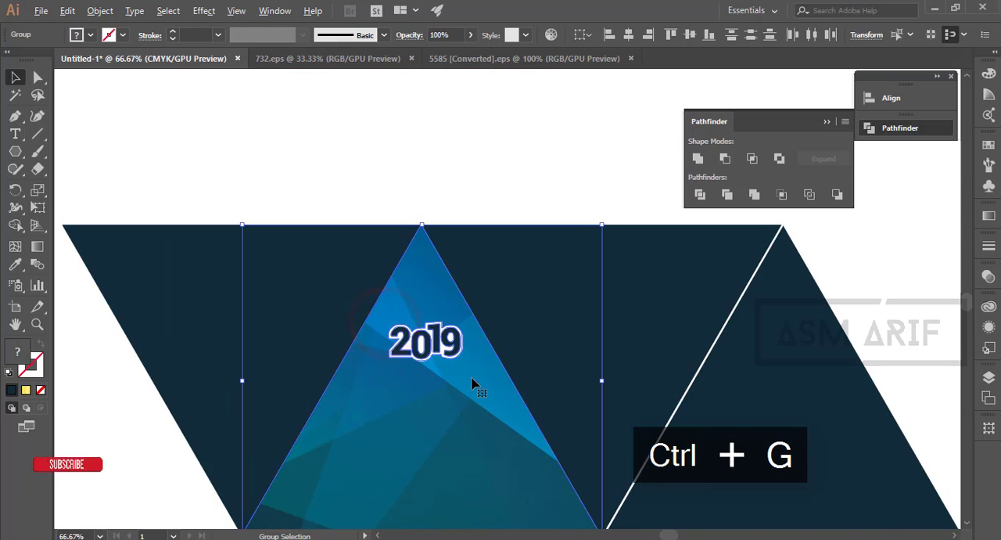
{"action": "left_click", "coordinate": [463, 400]}
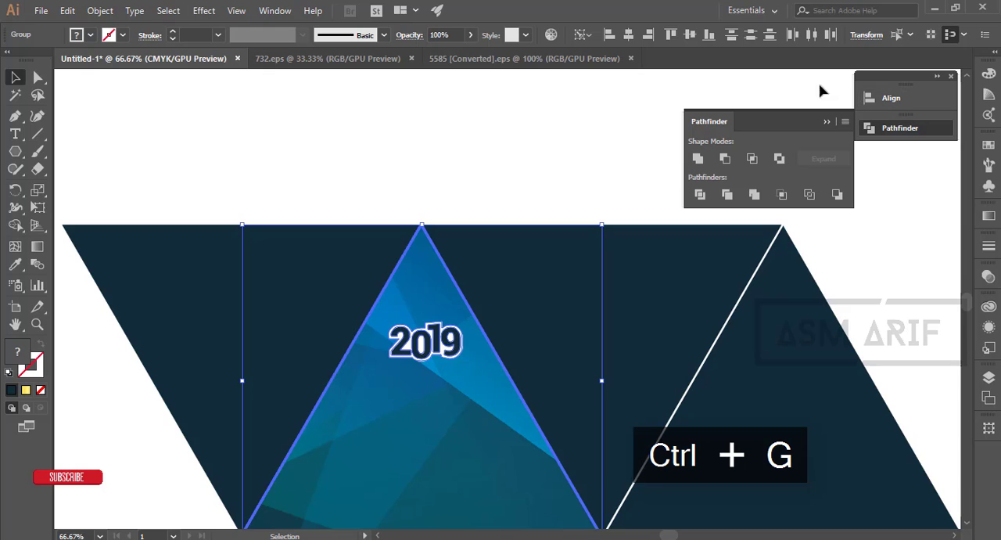
{"action": "left_click", "coordinate": [276, 14]}
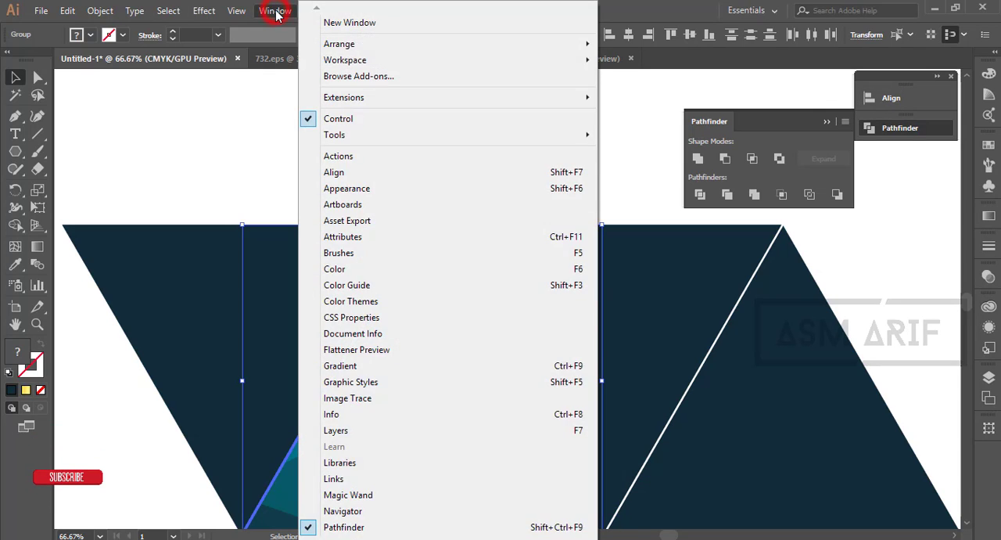
{"action": "left_click", "coordinate": [276, 14]}
{"action": "left_click", "coordinate": [870, 100]}
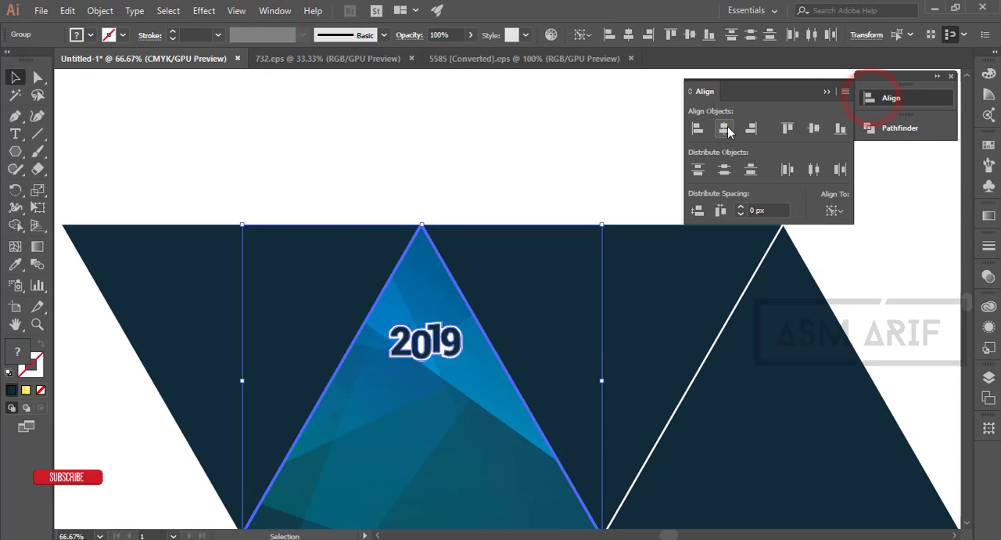
{"action": "left_click", "coordinate": [725, 129]}
{"action": "left_click", "coordinate": [503, 173]}
- Group the 2019 lettering together with the clipped pattern triangle and deselect it
{"action": "left_click_drag", "start_coordinate": [553, 364], "coordinate": [469, 238]}
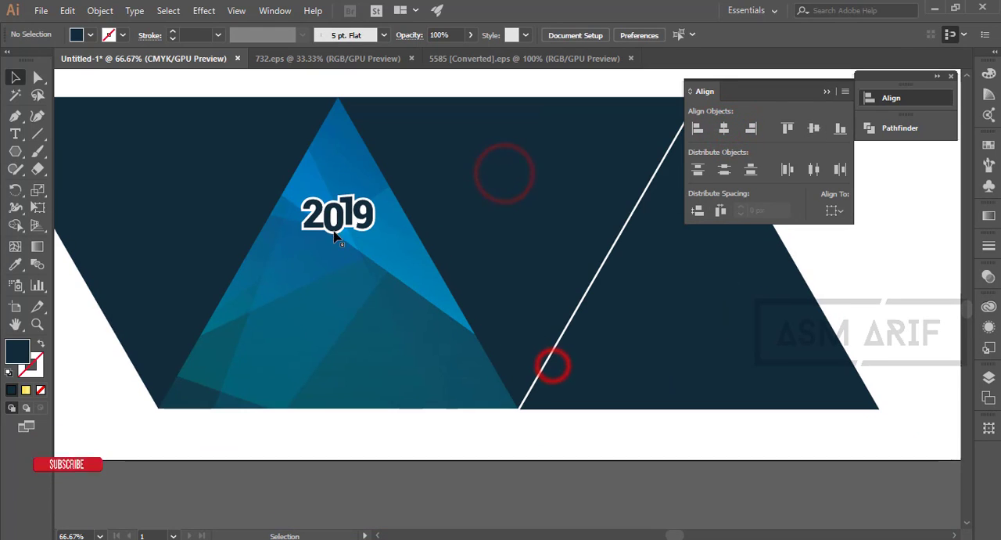
{"action": "left_click", "coordinate": [334, 216]}
{"action": "left_click", "coordinate": [362, 316], "text": "shift"}
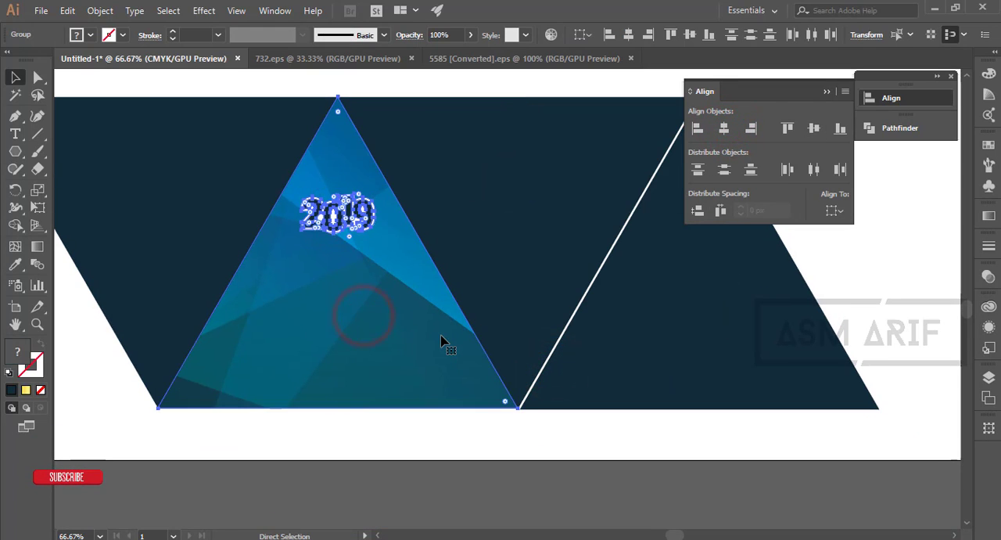
{"action": "key", "text": "ctrl+g"}
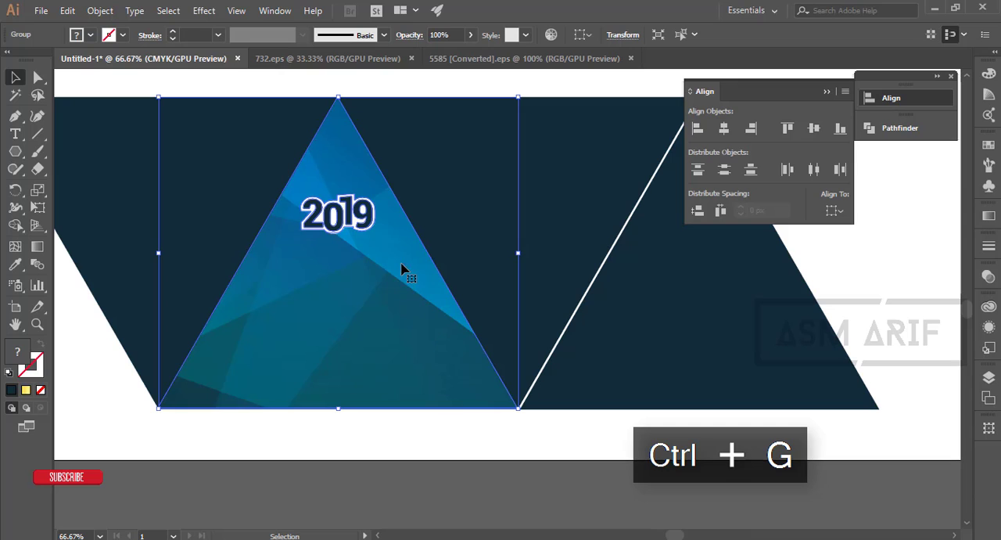
{"action": "left_click", "coordinate": [712, 465]}
{"action": "left_click", "coordinate": [451, 352]}
{"action": "left_click", "coordinate": [566, 188]}
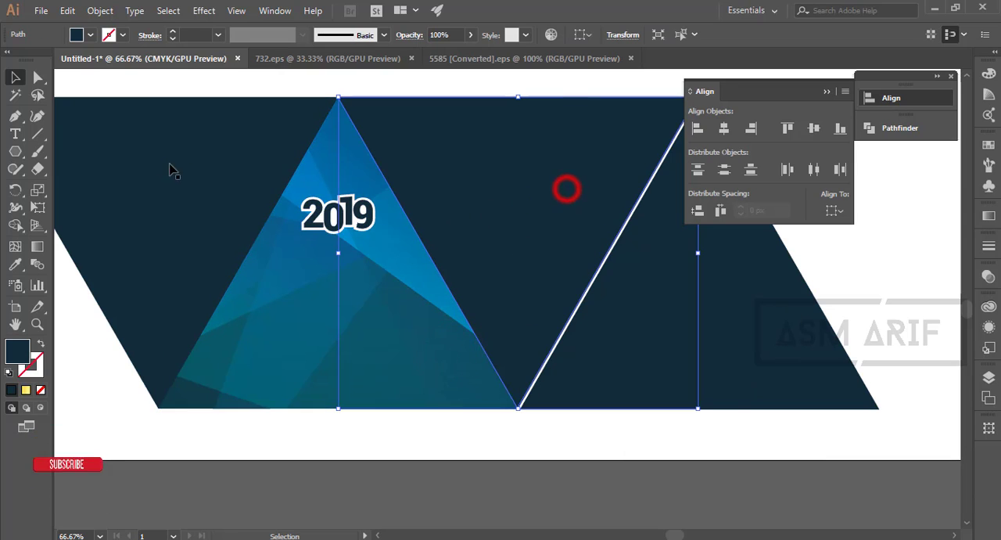
{"action": "left_click", "coordinate": [157, 162]}
{"action": "left_click", "coordinate": [513, 465]}
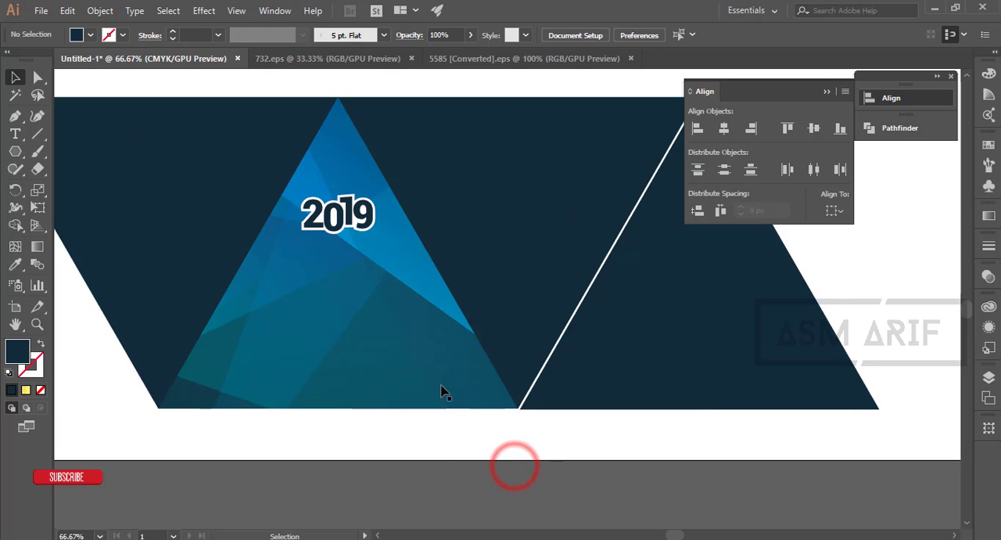
- Create a copy of the grouped 2019 pattern triangle rotated by 60°
{"action": "left_click_drag", "start_coordinate": [433, 403], "coordinate": [445, 382]}
{"action": "left_click", "coordinate": [373, 300]}
{"action": "right_click", "coordinate": [372, 300]}
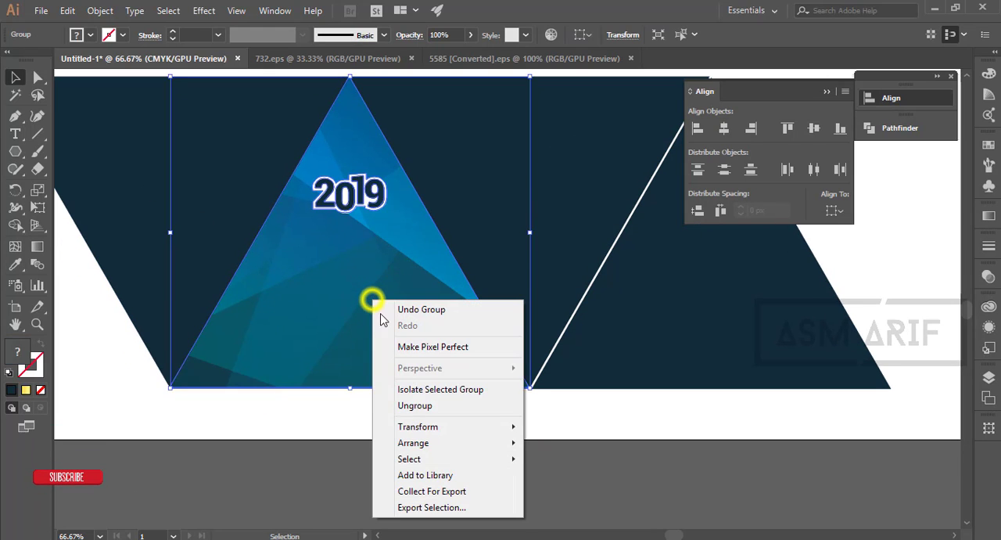
{"action": "mouse_move", "coordinate": [459, 428]}
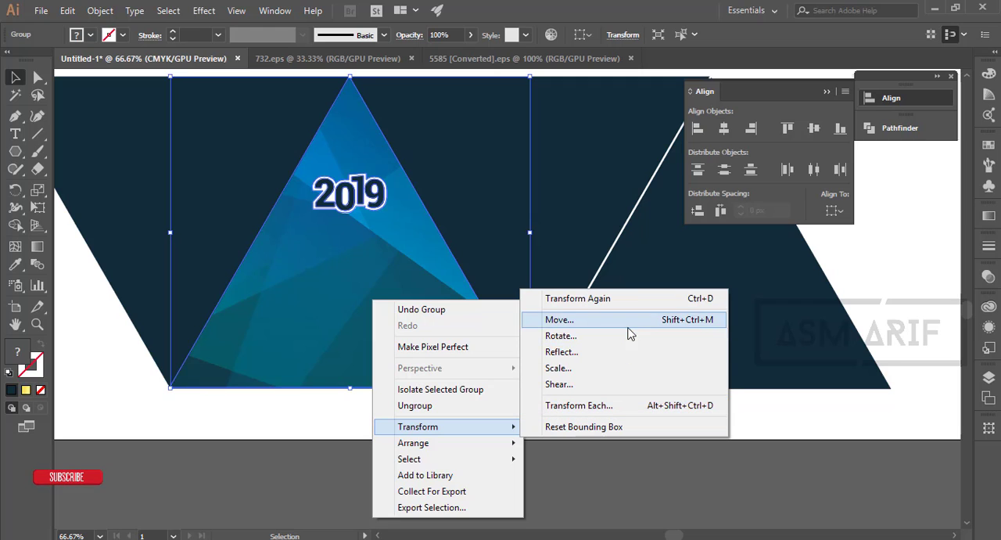
{"action": "left_click", "coordinate": [630, 342]}
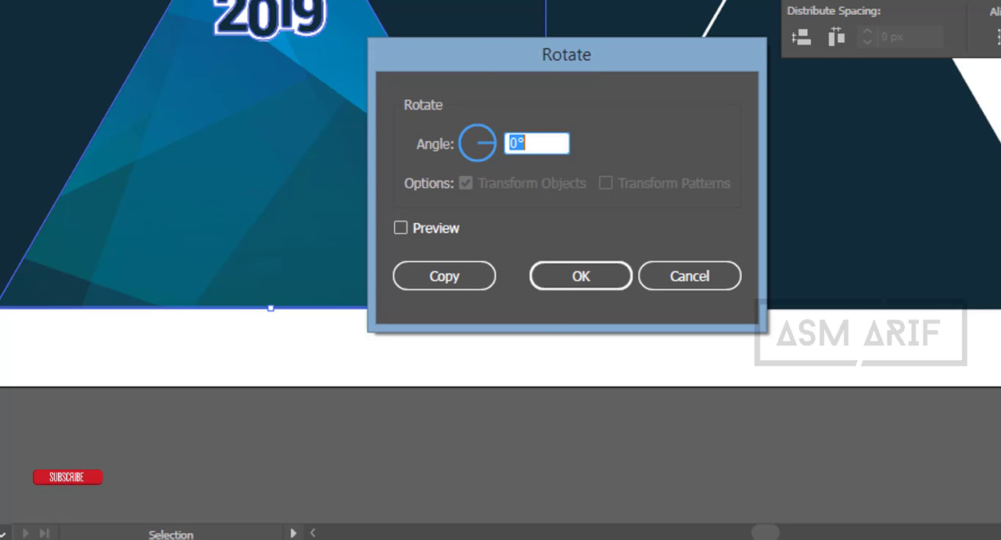
{"action": "left_click_drag", "start_coordinate": [474, 56], "coordinate": [391, 71]}
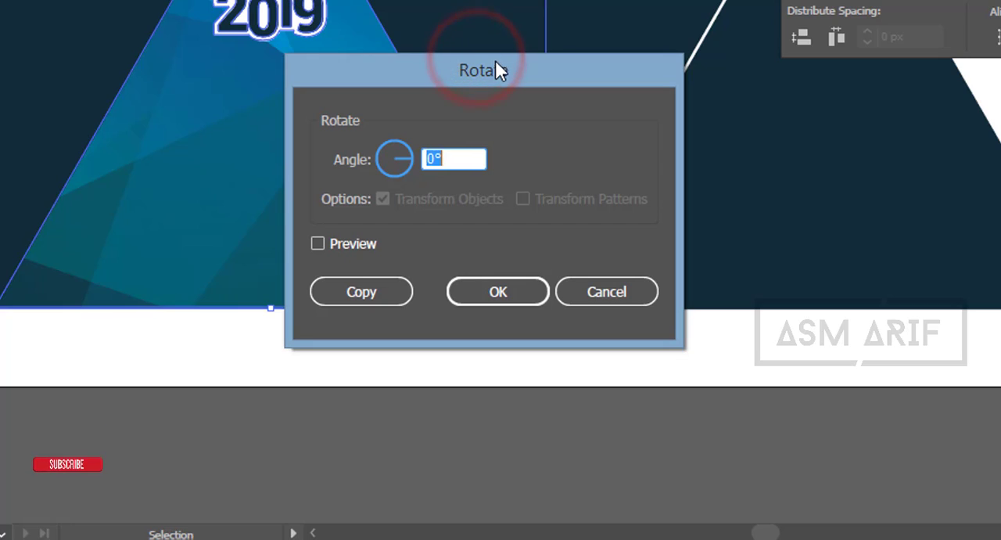
{"action": "left_click_drag", "start_coordinate": [503, 70], "coordinate": [570, 105]}
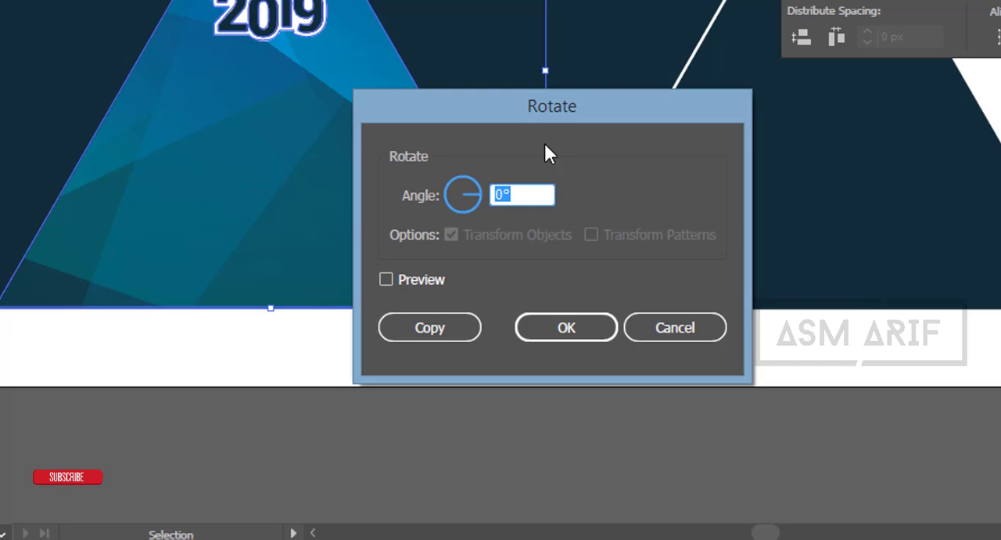
{"action": "type", "text": "6"}
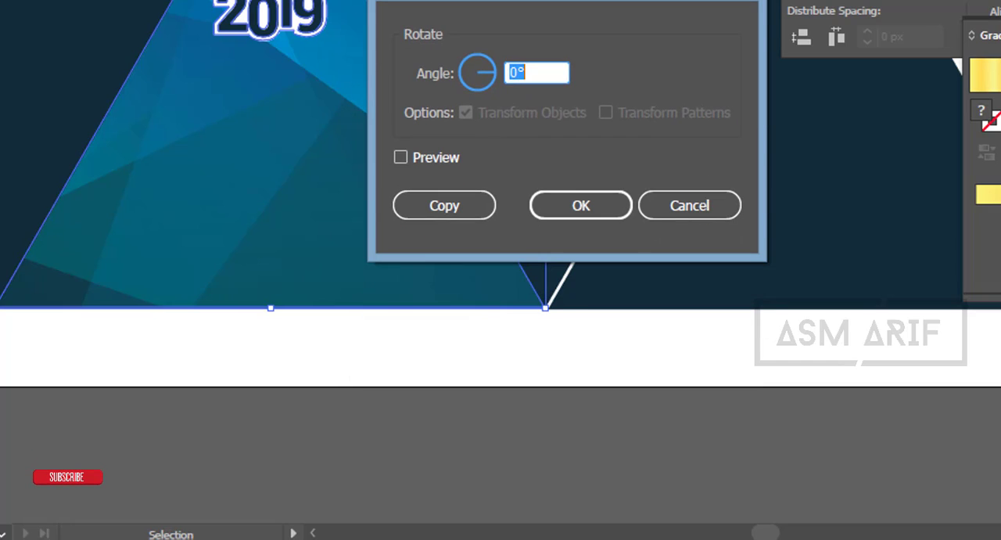
{"action": "type", "text": "6"}
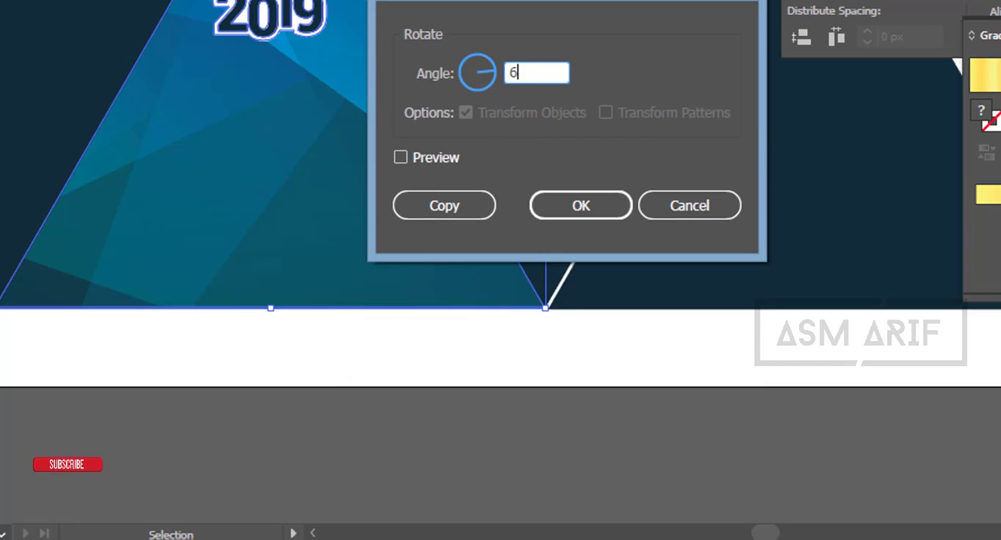
{"action": "left_click", "coordinate": [458, 201]}
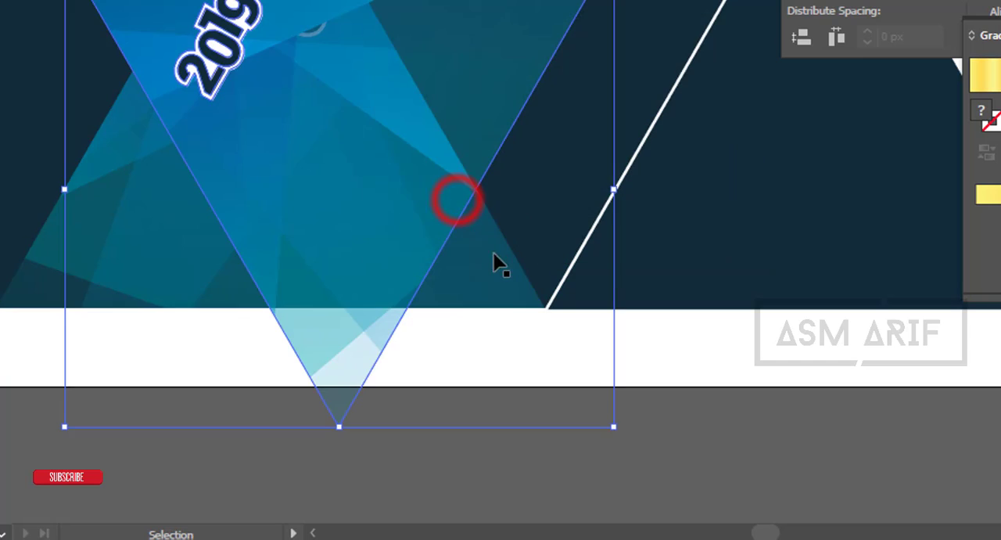
- Align the rotated copy to the top and left edges of the inverted dark triangle beside the original, using that triangle as key object
{"action": "scroll", "coordinate": [543, 277], "scroll_direction": "down", "scroll_amount": 2}
{"action": "left_click_drag", "start_coordinate": [503, 262], "coordinate": [346, 304]}
{"action": "left_click", "coordinate": [350, 196]}
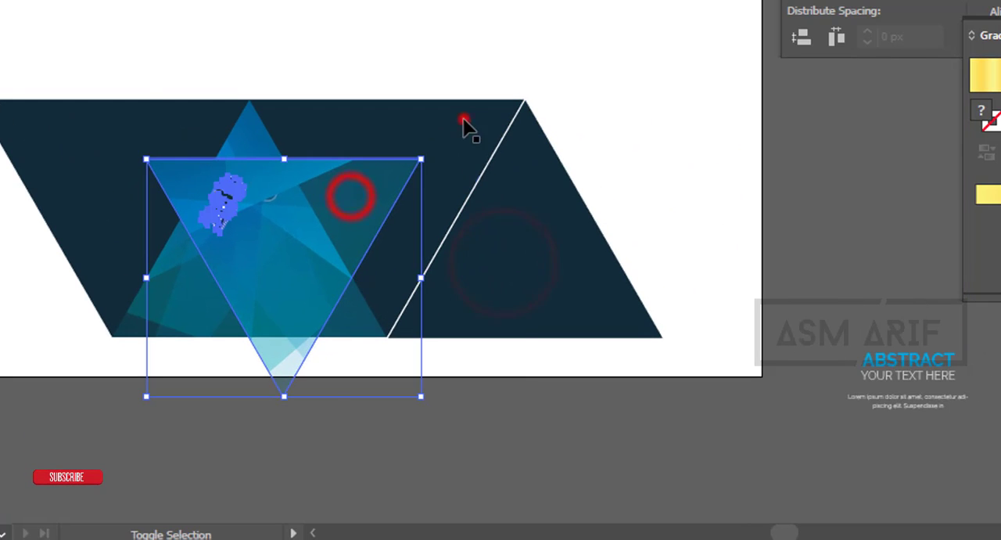
{"action": "left_click", "coordinate": [464, 119], "text": "shift"}
{"action": "left_click", "coordinate": [488, 116]}
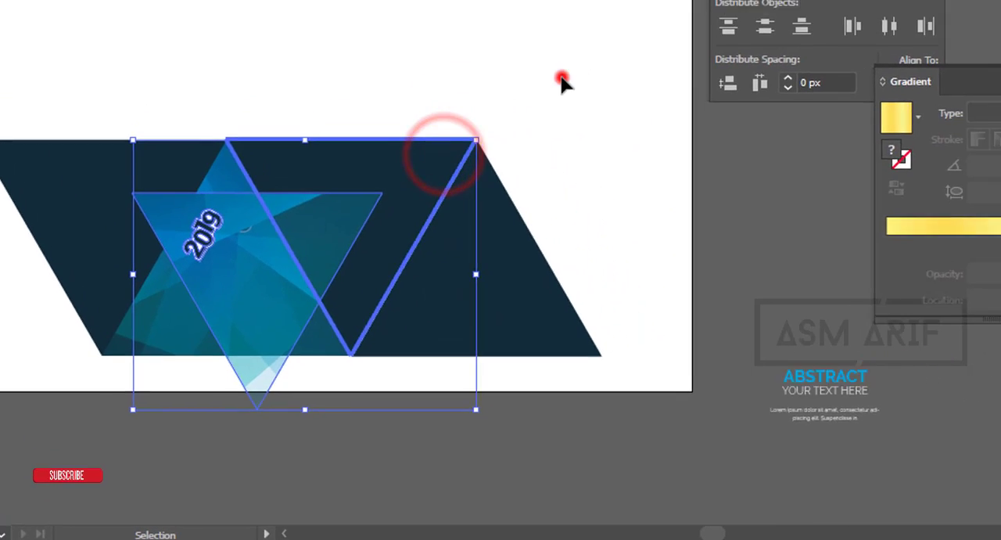
{"action": "left_click", "coordinate": [561, 81]}
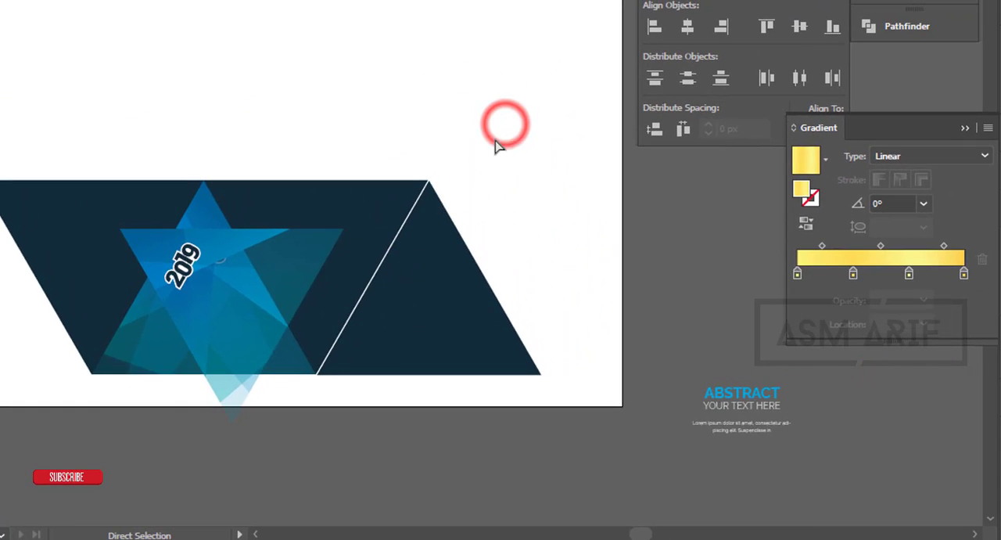
{"action": "left_click", "coordinate": [304, 248]}
{"action": "left_click", "coordinate": [417, 174], "text": "shift"}
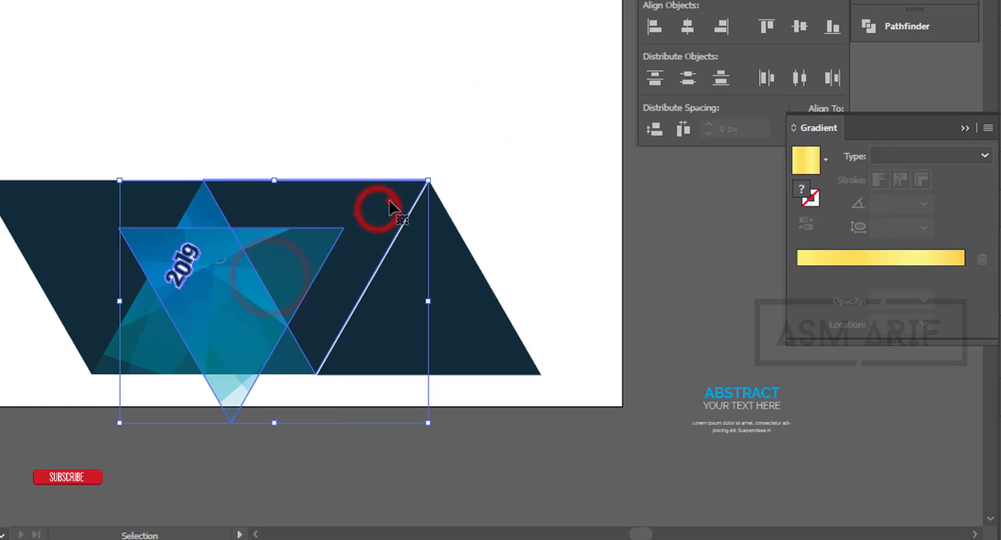
{"action": "left_click", "coordinate": [387, 205]}
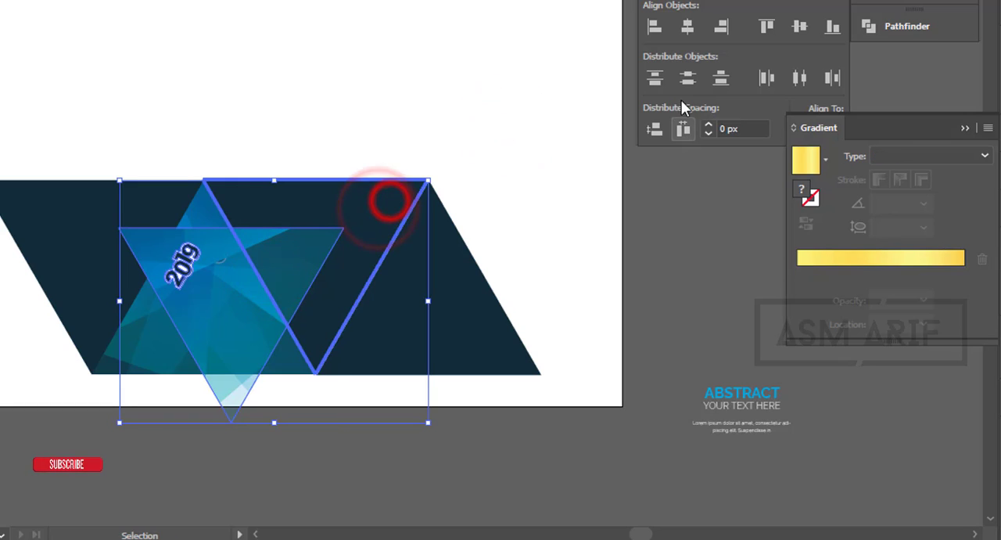
{"action": "left_click", "coordinate": [768, 25]}
{"action": "left_click", "coordinate": [656, 27]}
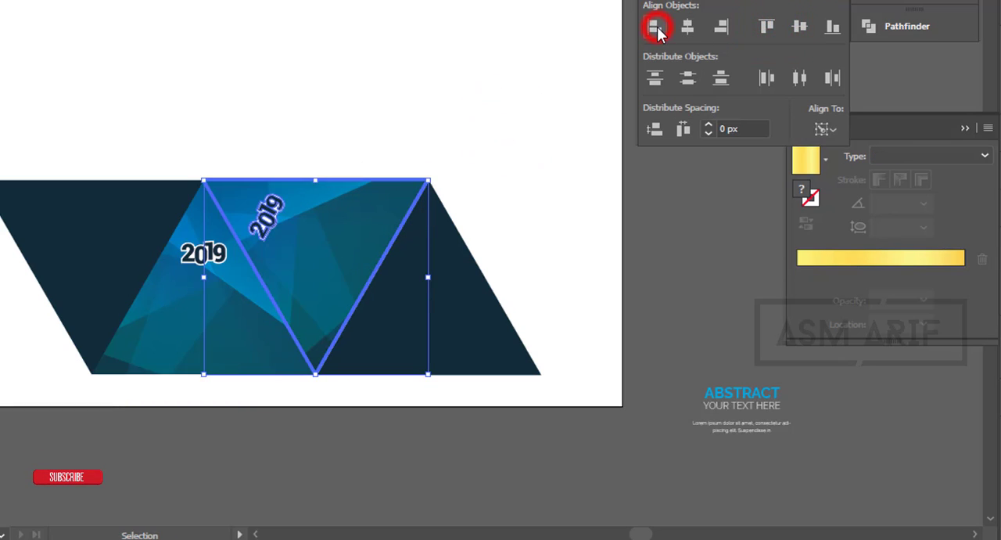
{"action": "left_click", "coordinate": [510, 6]}
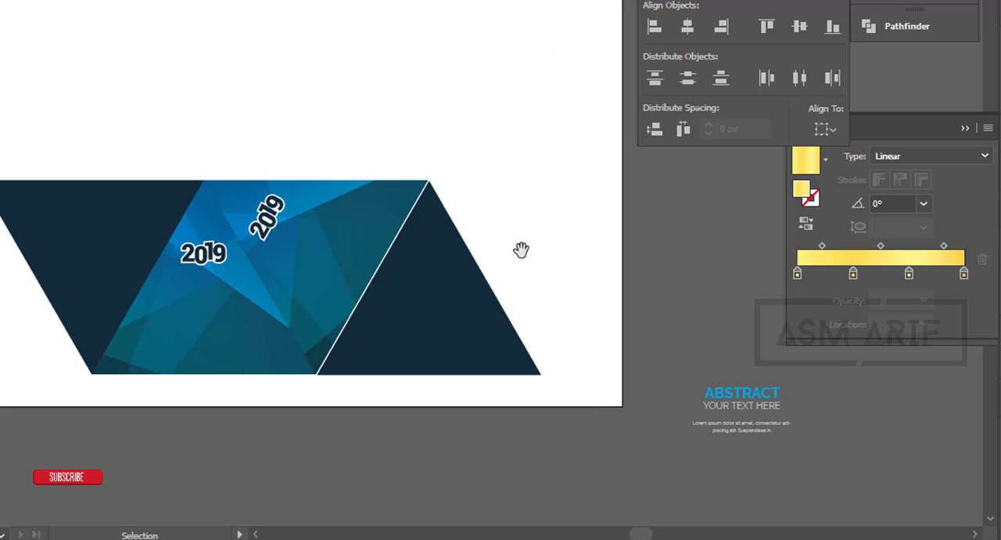
- Create another copy of the upright 2019 pattern triangle rotated by -60°
{"action": "left_click_drag", "start_coordinate": [521, 249], "coordinate": [654, 202]}
{"action": "left_click", "coordinate": [365, 268]}
{"action": "right_click", "coordinate": [364, 268]}
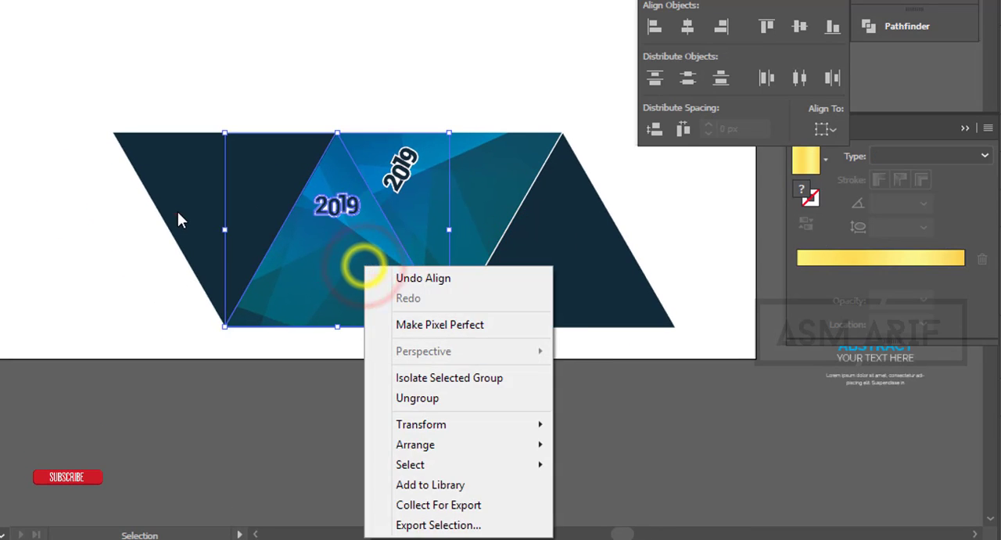
{"action": "left_click", "coordinate": [178, 213]}
{"action": "left_click", "coordinate": [100, 58]}
{"action": "left_click", "coordinate": [354, 299]}
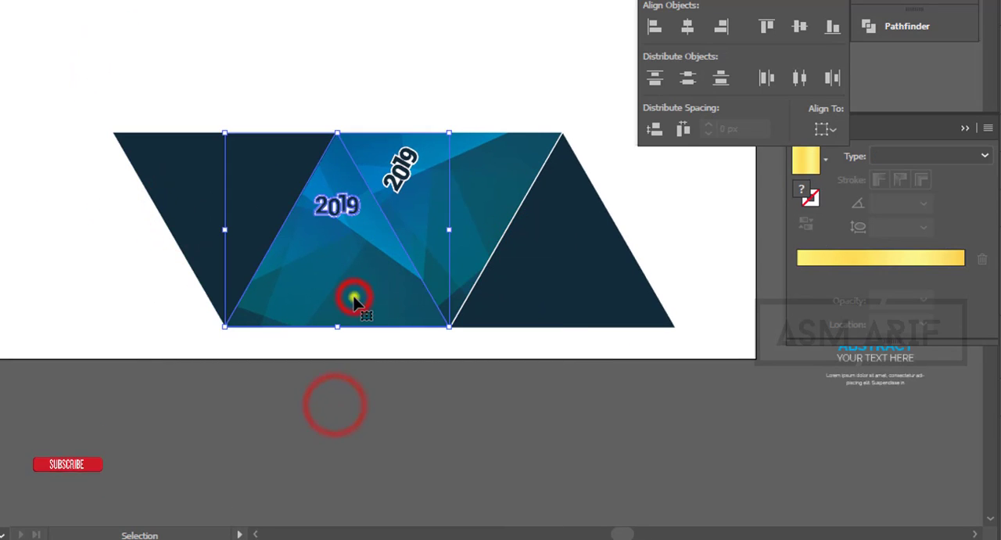
{"action": "right_click", "coordinate": [354, 299]}
{"action": "mouse_move", "coordinate": [442, 188]}
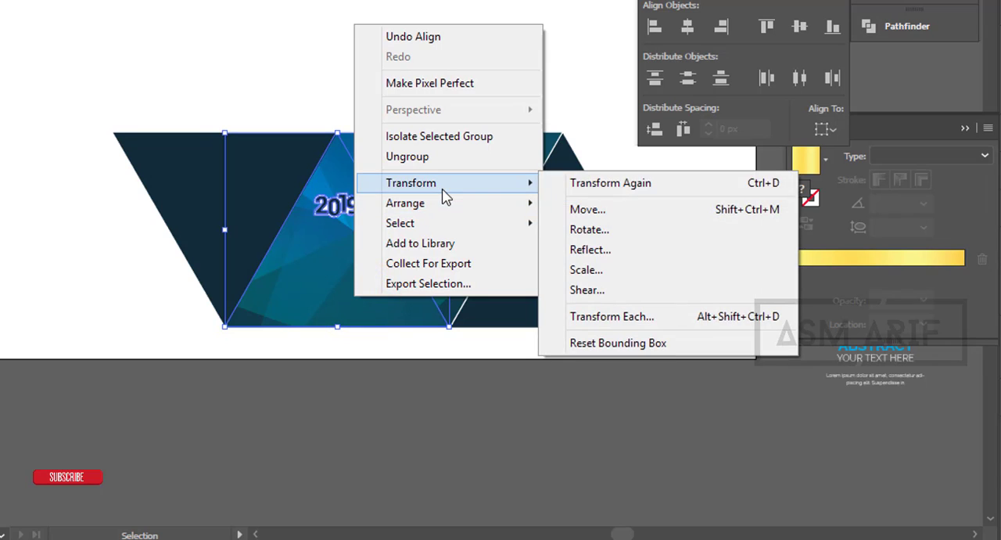
{"action": "left_click", "coordinate": [588, 229]}
{"action": "left_click_drag", "start_coordinate": [502, 97], "coordinate": [539, 46]}
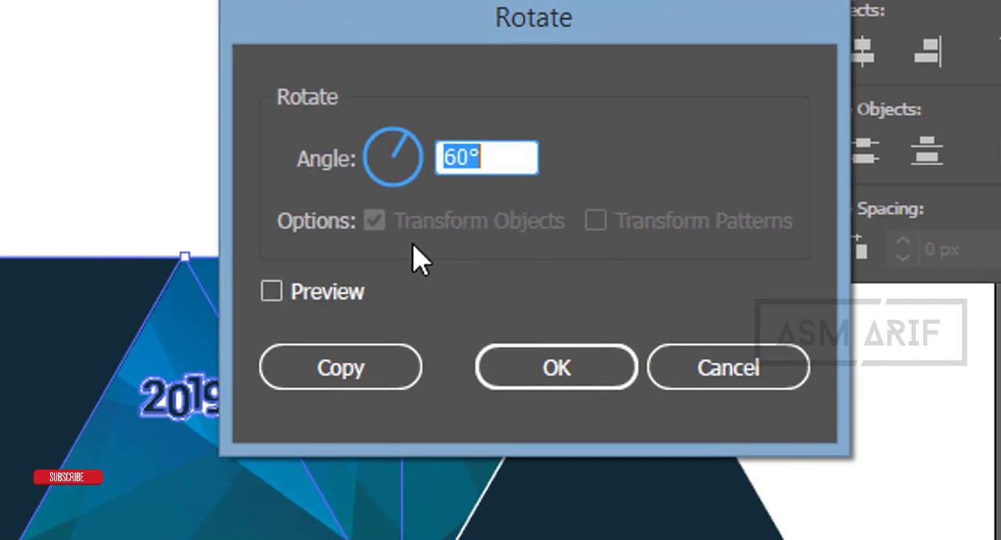
{"action": "type", "text": "-6"}
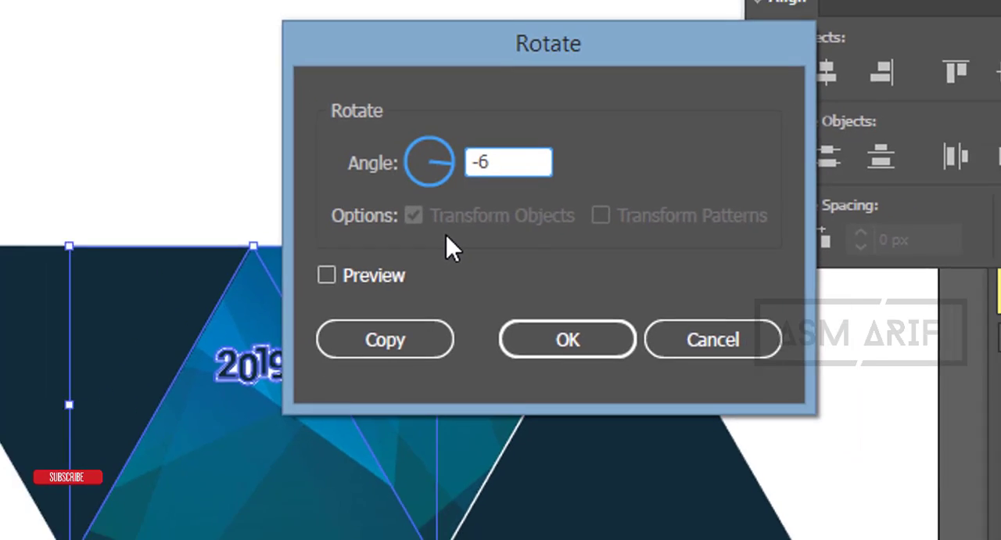
{"action": "type", "text": "0"}
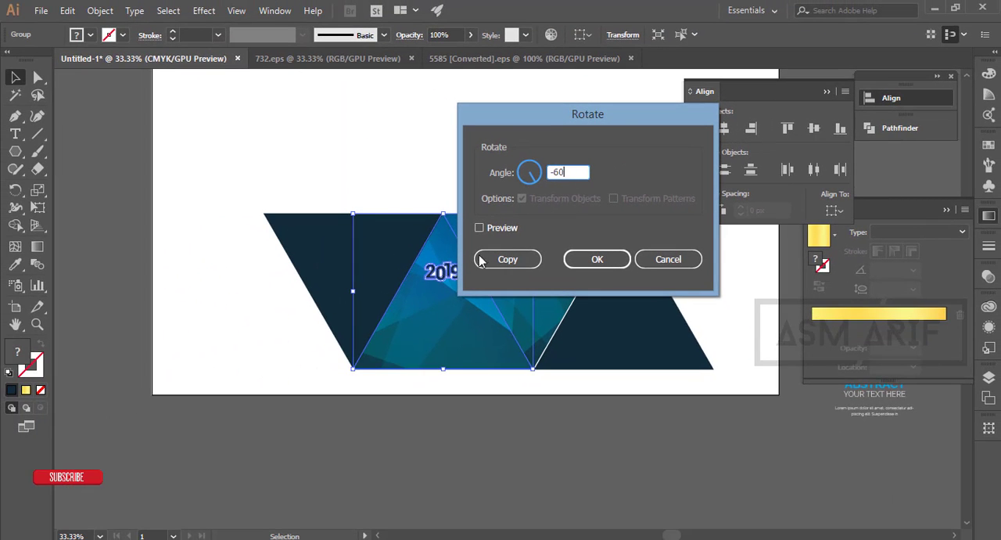
{"action": "left_click", "coordinate": [481, 260]}
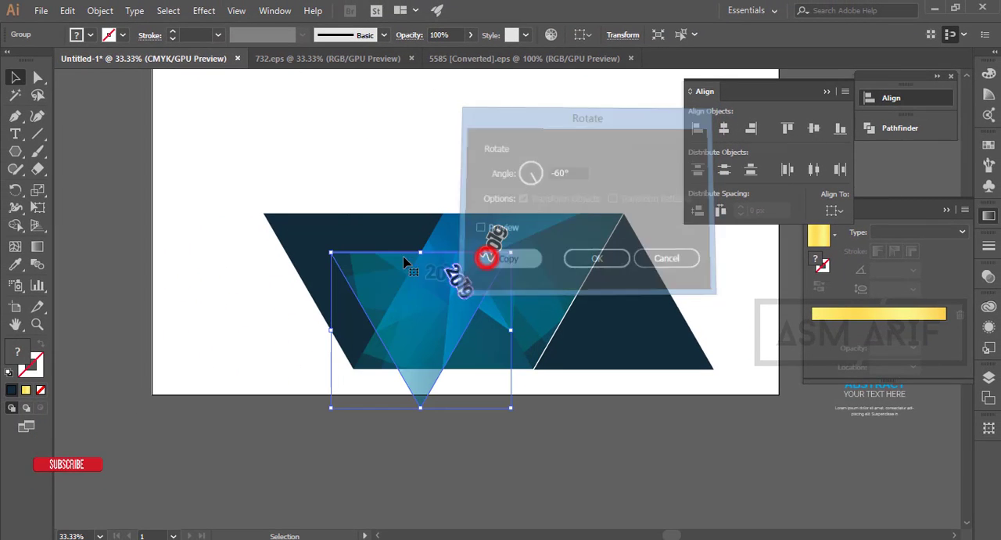
- Align the -60° copy to the left and top edges of the leftmost dark triangle as key object and deselect it
{"action": "left_click", "coordinate": [328, 224], "text": "shift"}
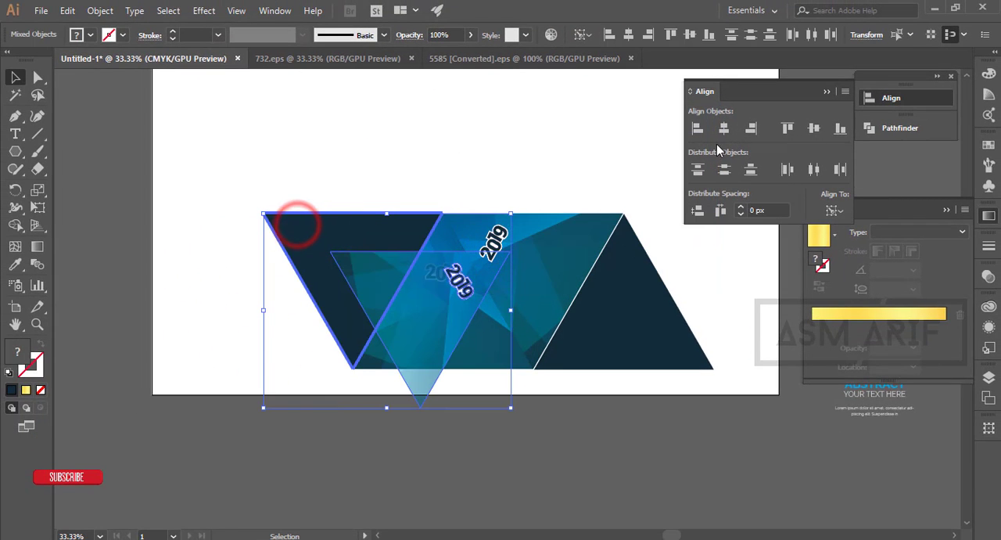
{"action": "left_click", "coordinate": [692, 129]}
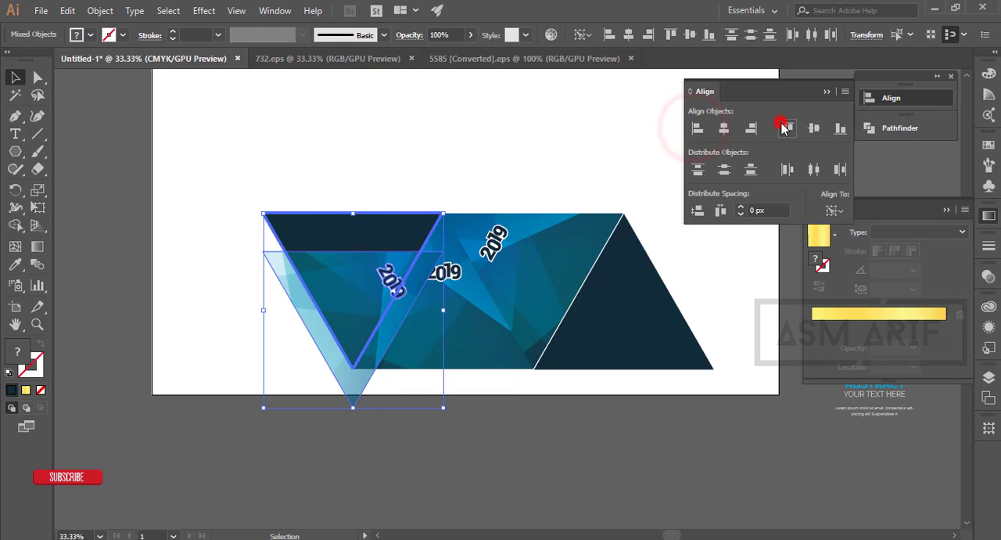
{"action": "left_click", "coordinate": [785, 129]}
{"action": "left_click", "coordinate": [525, 144]}
- Replace the heading ABSTRACT with COMPANY in the grouped text block beside the artboard
{"action": "scroll", "coordinate": [508, 156], "scroll_direction": "up", "scroll_amount": 3}
{"action": "scroll", "coordinate": [508, 157], "scroll_direction": "down", "scroll_amount": 2}
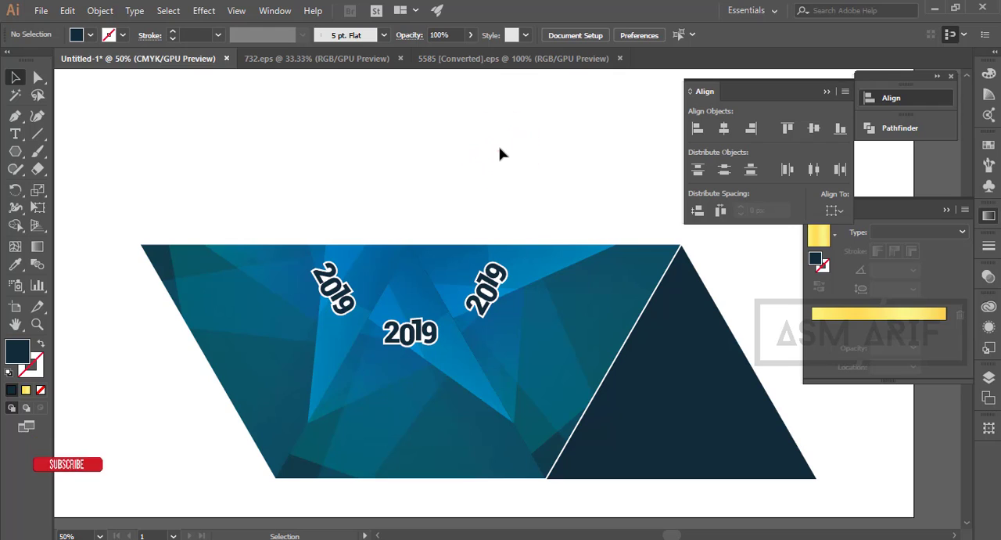
{"action": "scroll", "coordinate": [576, 224], "scroll_direction": "down", "scroll_amount": 2}
{"action": "left_click_drag", "start_coordinate": [621, 232], "coordinate": [336, 216]}
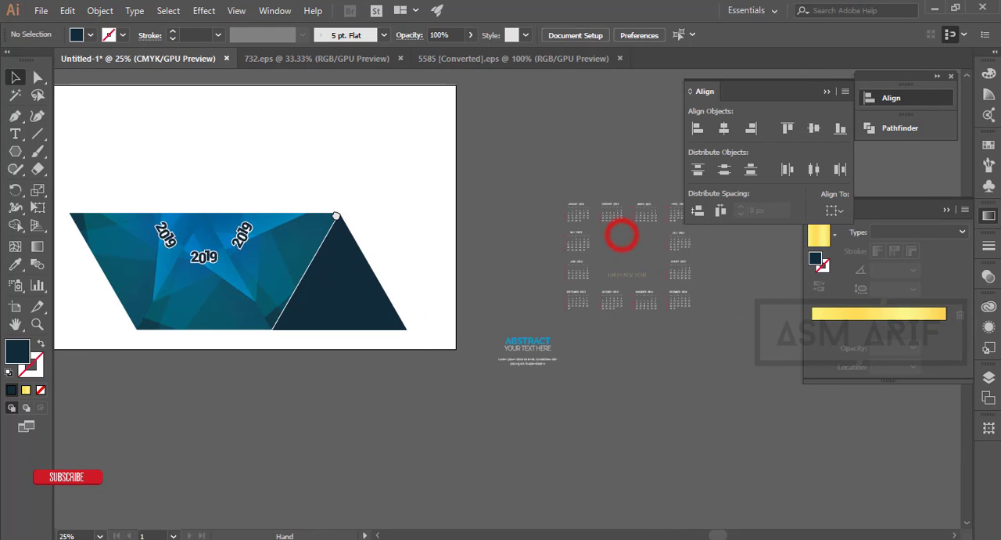
{"action": "scroll", "coordinate": [638, 324], "scroll_direction": "up", "scroll_amount": 3}
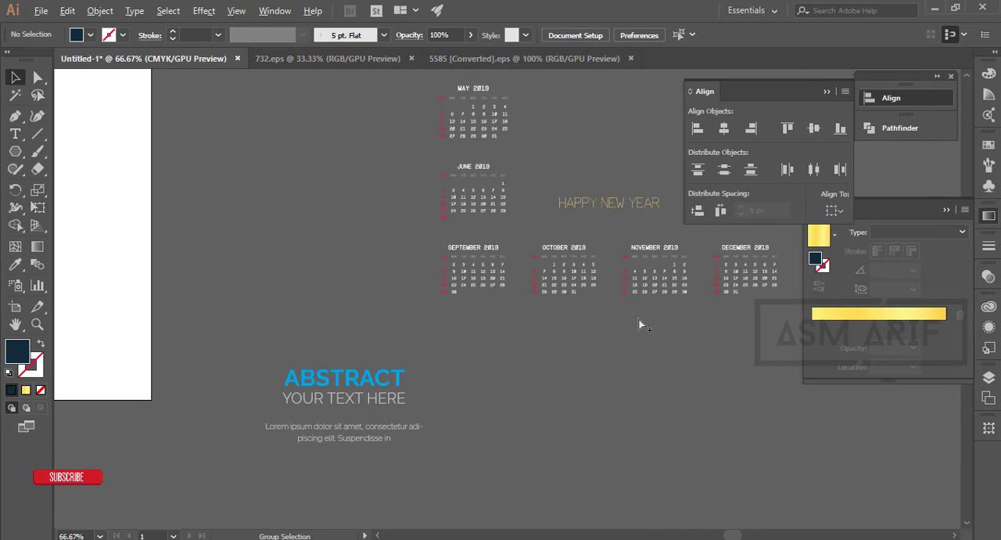
{"action": "scroll", "coordinate": [641, 320], "scroll_direction": "down", "scroll_amount": 3}
{"action": "left_click", "coordinate": [333, 313]}
{"action": "left_click_drag", "start_coordinate": [497, 294], "coordinate": [551, 396]}
{"action": "left_click", "coordinate": [578, 390]}
{"action": "scroll", "coordinate": [545, 342], "scroll_direction": "up", "scroll_amount": 4}
{"action": "double_click", "coordinate": [516, 342]}
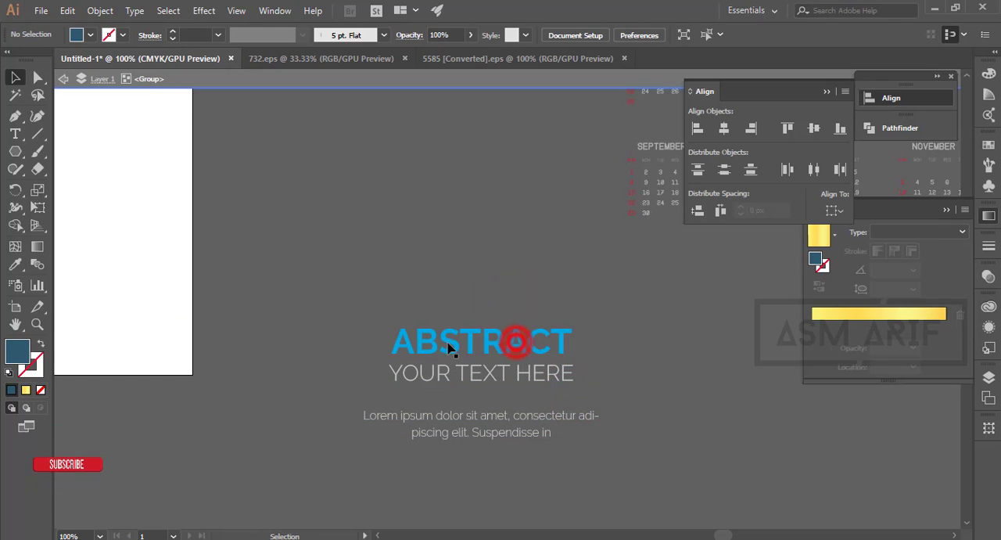
{"action": "double_click", "coordinate": [410, 345]}
{"action": "double_click", "coordinate": [411, 352]}
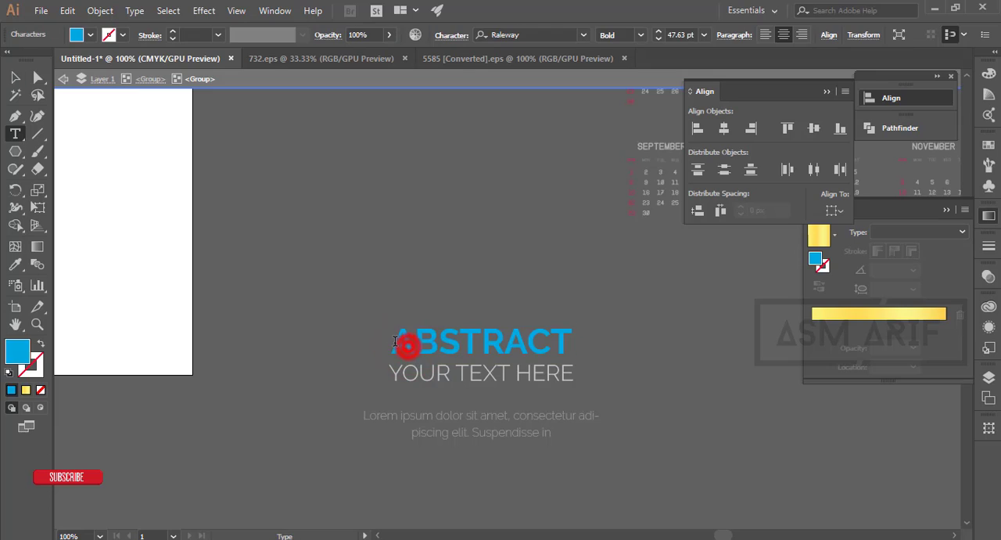
{"action": "double_click", "coordinate": [395, 341]}
{"action": "type", "text": "COM"}
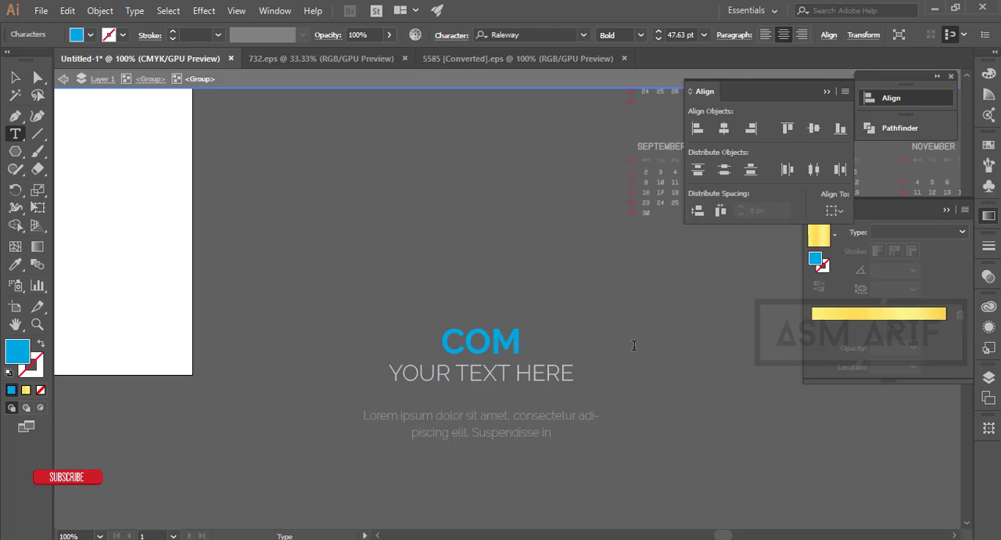
{"action": "type", "text": "PANY"}
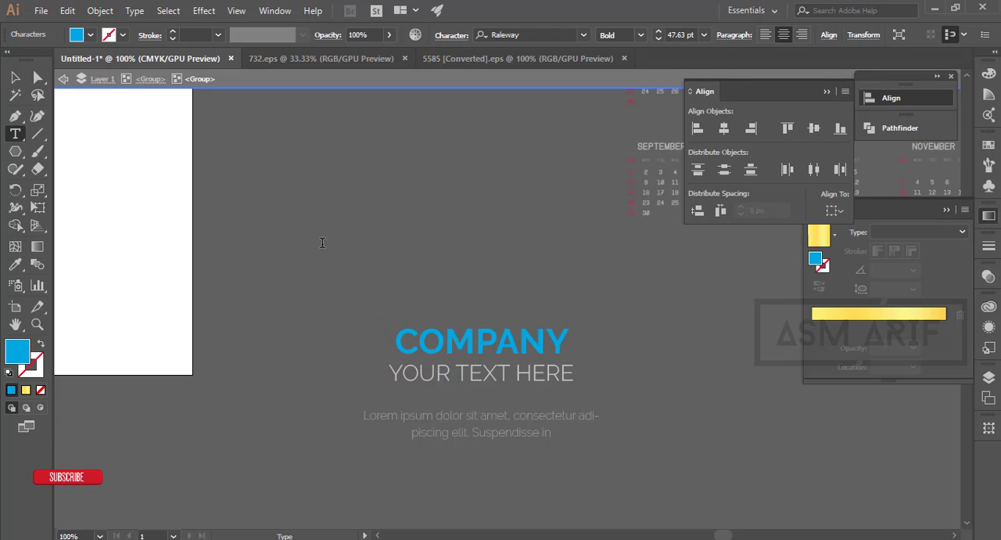
{"action": "left_click", "coordinate": [328, 256]}
- Center the COMPANY text block vertically and horizontally on the plain dark triangle, using the triangle as key object
{"action": "scroll", "coordinate": [328, 256], "scroll_direction": "down", "scroll_amount": 3}
{"action": "left_click_drag", "start_coordinate": [343, 257], "coordinate": [552, 418]}
{"action": "double_click", "coordinate": [529, 330]}
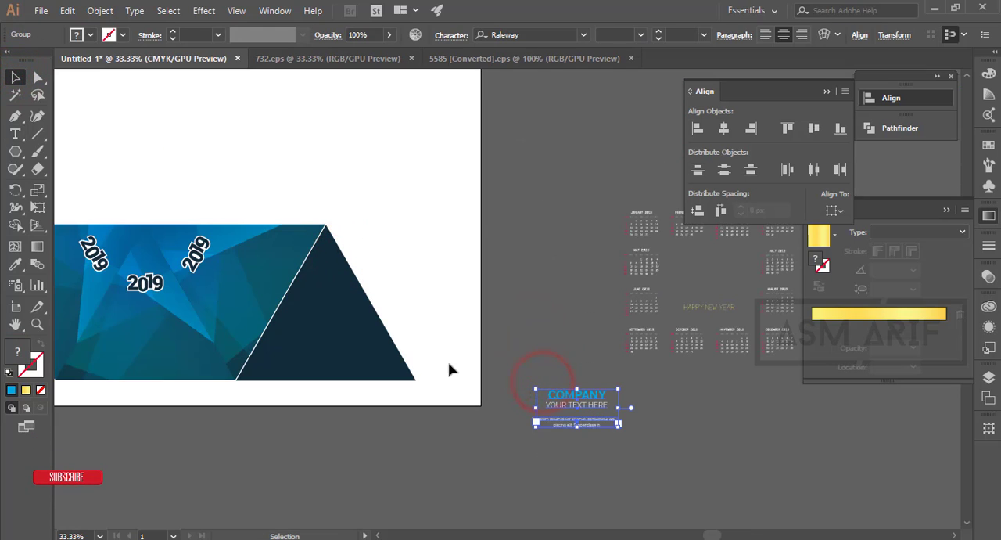
{"action": "left_click", "coordinate": [376, 343], "text": "shift"}
{"action": "left_click", "coordinate": [352, 331]}
{"action": "left_click", "coordinate": [555, 36]}
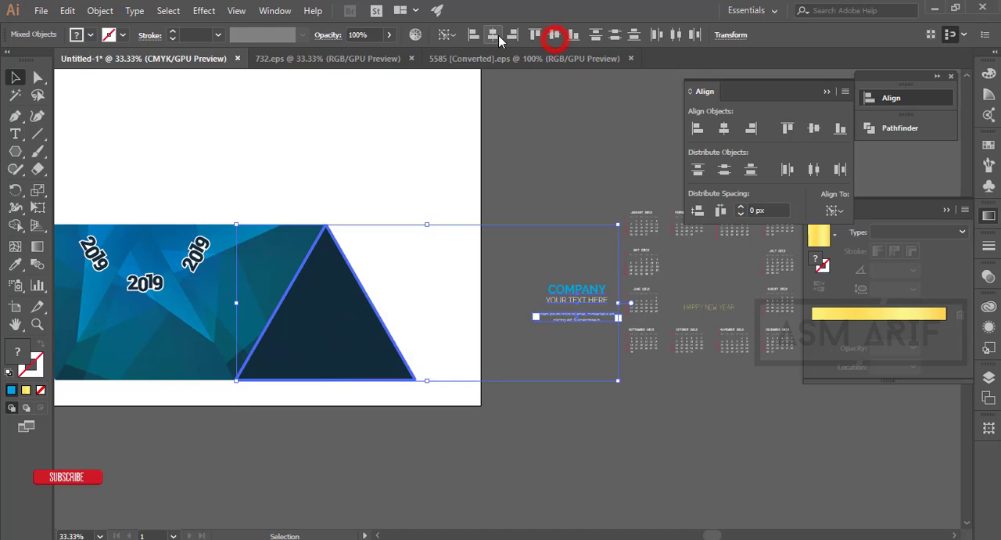
{"action": "left_click", "coordinate": [493, 35]}
- Move the COMPANY text block down toward the base of the dark triangle and deselect it
{"action": "left_click", "coordinate": [547, 295]}
{"action": "left_click_drag", "start_coordinate": [342, 289], "coordinate": [341, 321]}
{"action": "left_click", "coordinate": [466, 335]}
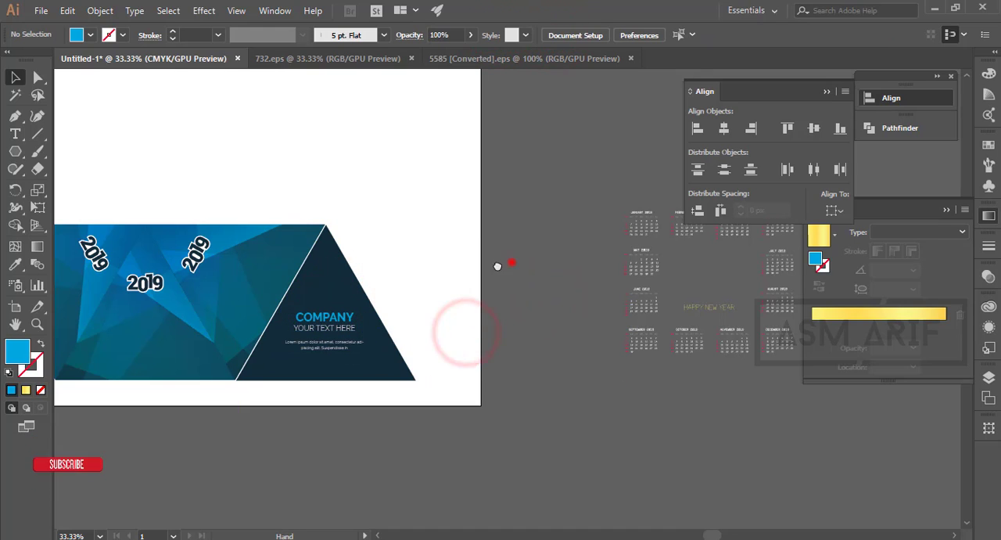
- Ungroup the twelve 2019 month calendars beside the artboard and deselect them
{"action": "left_click_drag", "start_coordinate": [513, 262], "coordinate": [387, 285]}
{"action": "scroll", "coordinate": [470, 183], "scroll_direction": "up", "scroll_amount": 3}
{"action": "scroll", "coordinate": [565, 259], "scroll_direction": "down", "scroll_amount": 2}
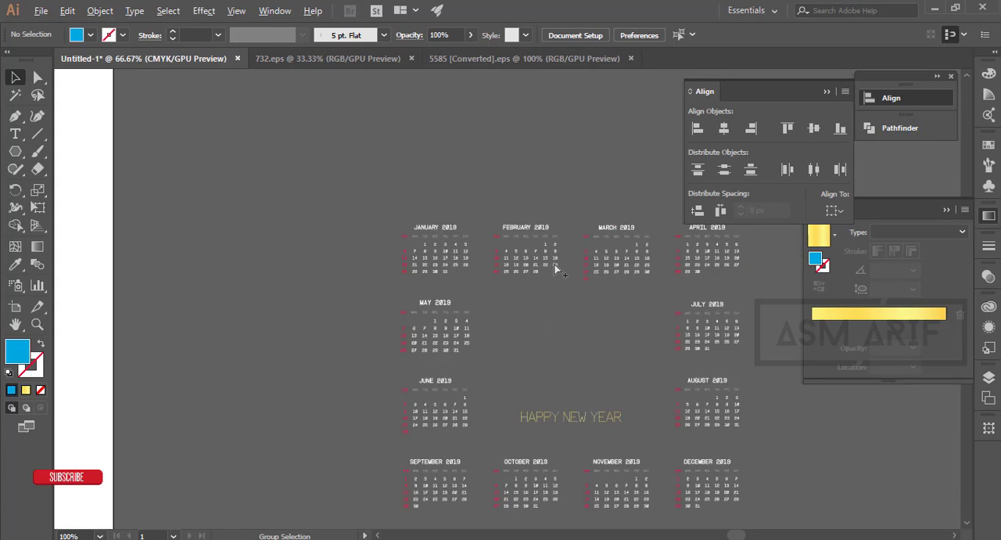
{"action": "left_click_drag", "start_coordinate": [615, 301], "coordinate": [339, 309]}
{"action": "left_click_drag", "start_coordinate": [115, 203], "coordinate": [563, 257]}
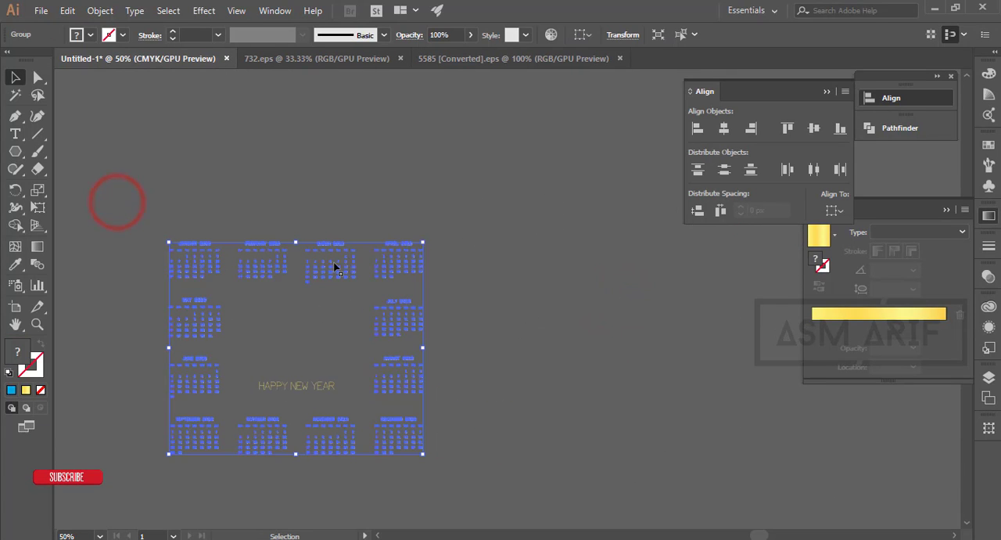
{"action": "right_click", "coordinate": [398, 261]}
{"action": "left_click", "coordinate": [438, 364]}
{"action": "left_click", "coordinate": [547, 336]}
- Move the January to April 2019 calendars below the September to December row and deselect them
{"action": "left_click_drag", "start_coordinate": [486, 296], "coordinate": [649, 290]}
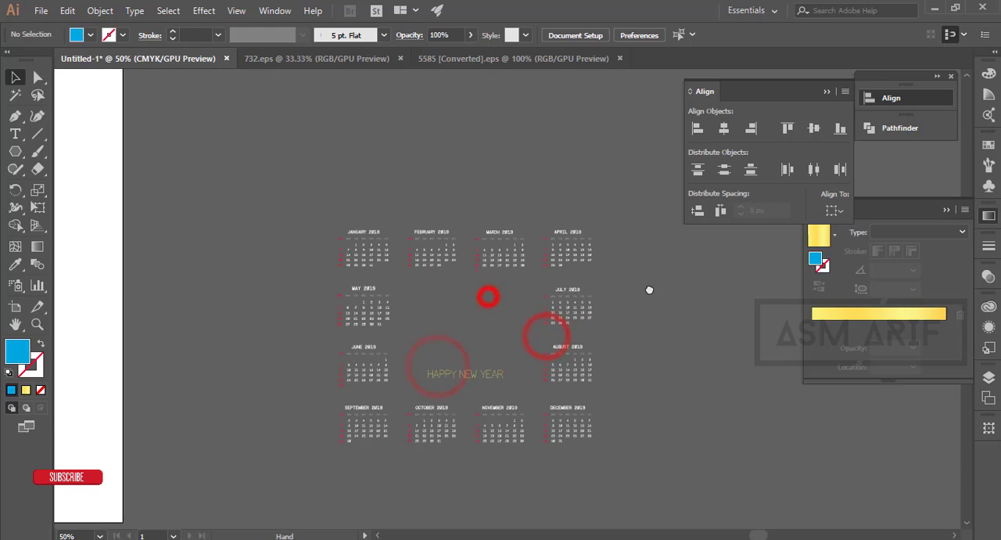
{"action": "left_click_drag", "start_coordinate": [316, 202], "coordinate": [585, 488]}
{"action": "left_click", "coordinate": [693, 390]}
{"action": "scroll", "coordinate": [677, 275], "scroll_direction": "down", "scroll_amount": 4}
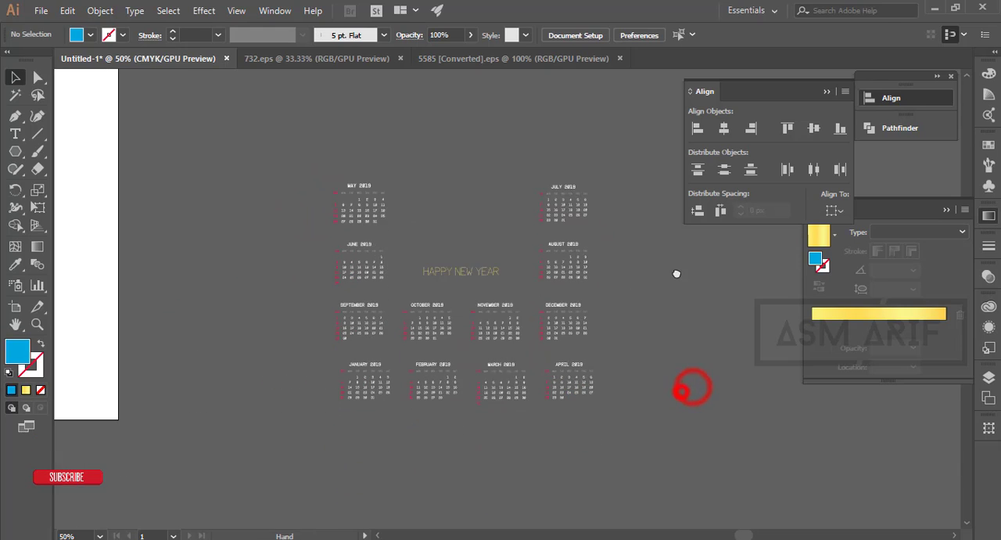
{"action": "left_click_drag", "start_coordinate": [310, 147], "coordinate": [258, 105]}
{"action": "left_click", "coordinate": [632, 239]}
{"action": "left_click", "coordinate": [659, 278]}
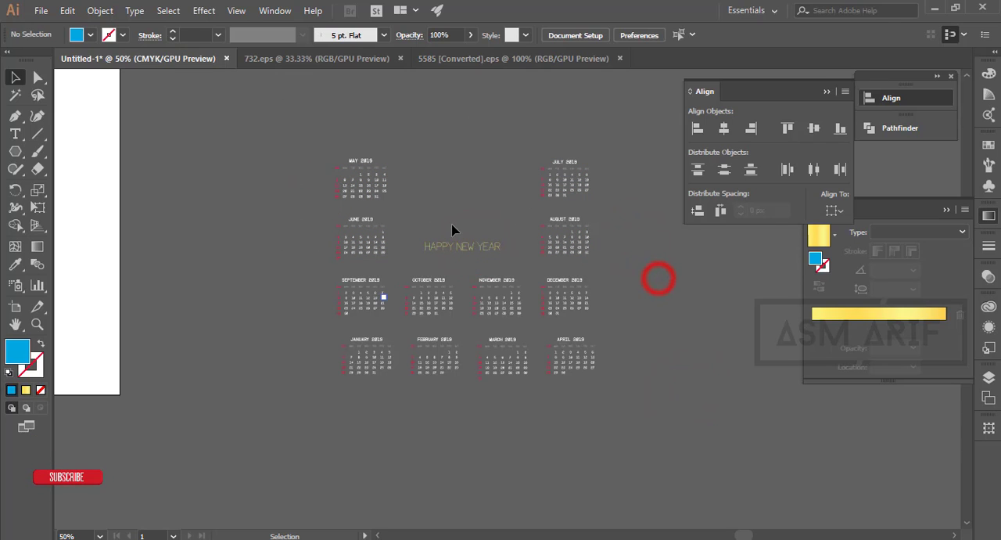
- Delete the HAPPY NEW YEAR text from among the month calendars
{"action": "left_click", "coordinate": [453, 227]}
{"action": "key", "text": "Delete"}
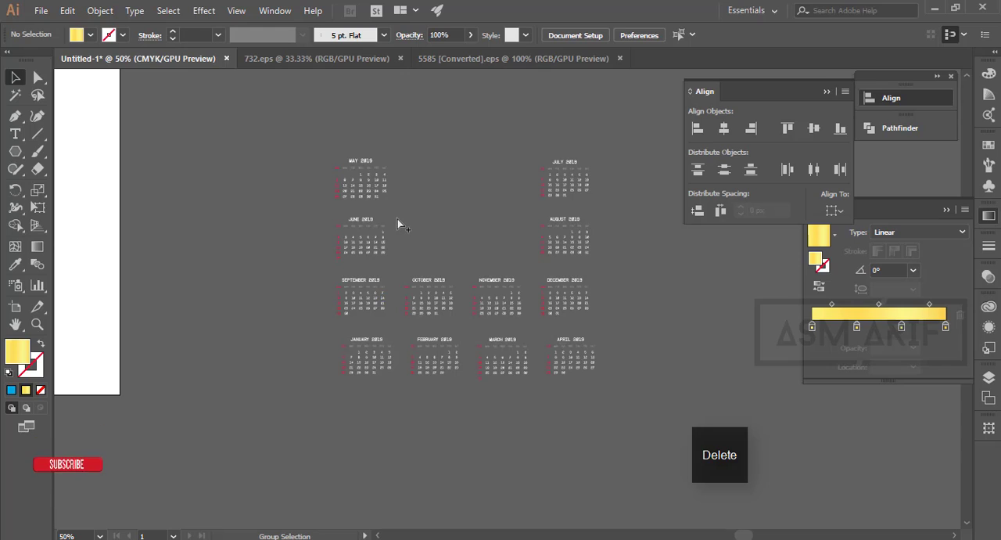
{"action": "left_click", "coordinate": [516, 249]}
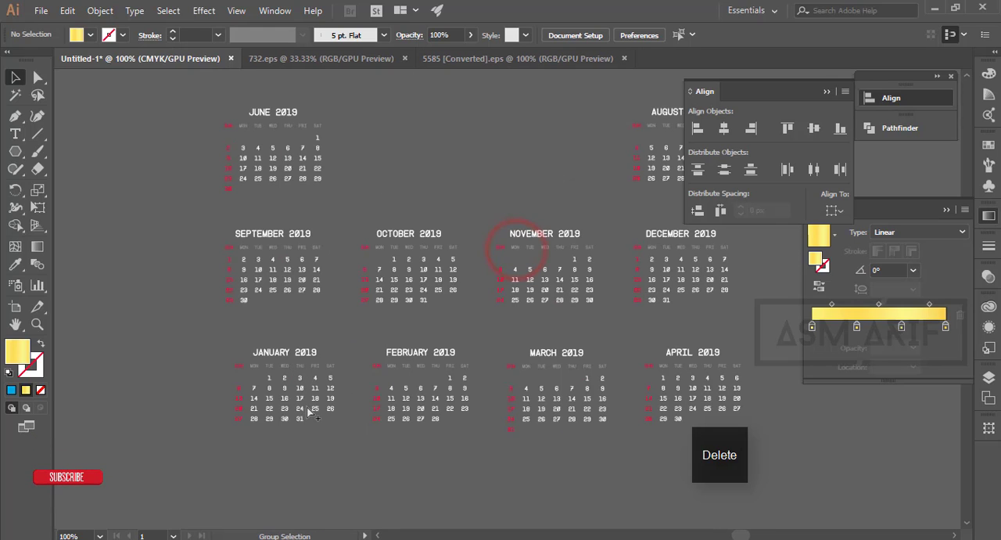
{"action": "scroll", "coordinate": [357, 224], "scroll_direction": "down", "scroll_amount": 1}
{"action": "left_click_drag", "start_coordinate": [374, 215], "coordinate": [337, 307]}
{"action": "left_click", "coordinate": [276, 350]}
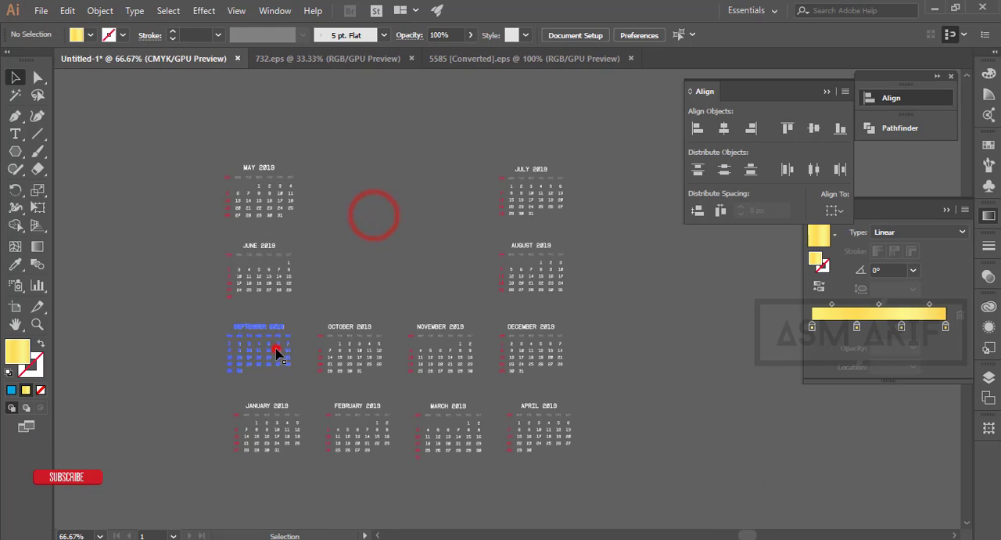
{"action": "left_click", "coordinate": [246, 427], "text": "shift"}
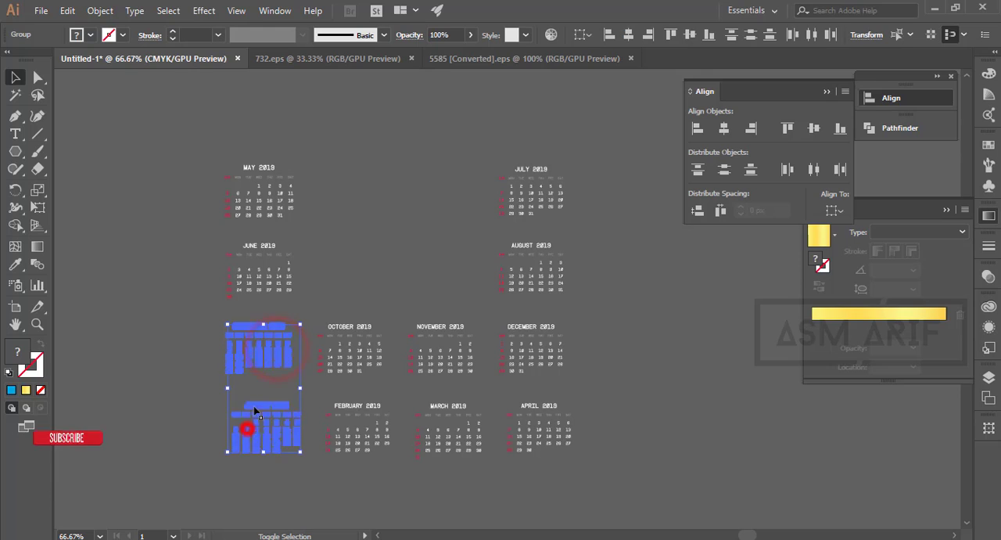
{"action": "left_click", "coordinate": [272, 288], "text": "shift"}
{"action": "left_click", "coordinate": [703, 359]}
- Ungroup the May, June, July and August 2019 calendars and deselect them
{"action": "left_click", "coordinate": [271, 201]}
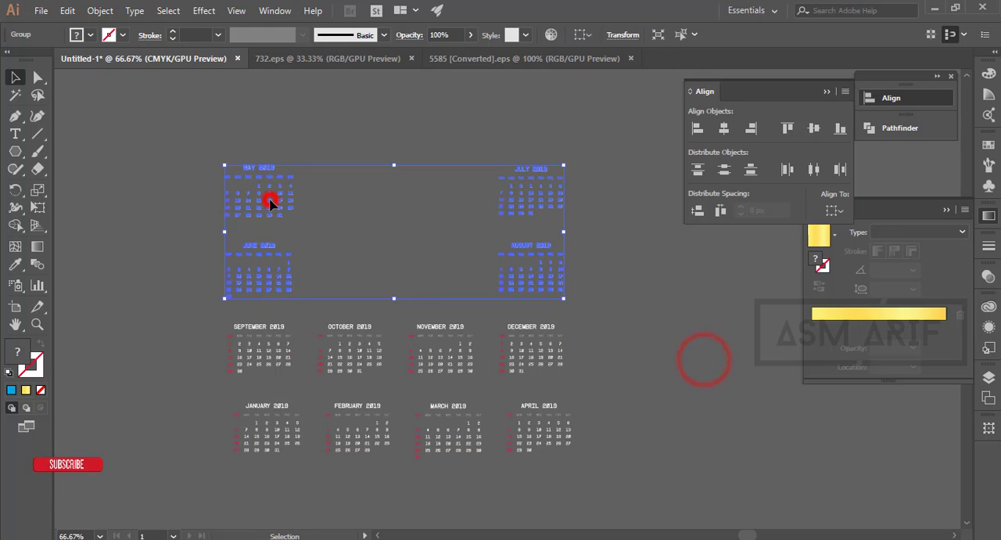
{"action": "right_click", "coordinate": [271, 202]}
{"action": "left_click", "coordinate": [351, 374]}
{"action": "left_click", "coordinate": [349, 308]}
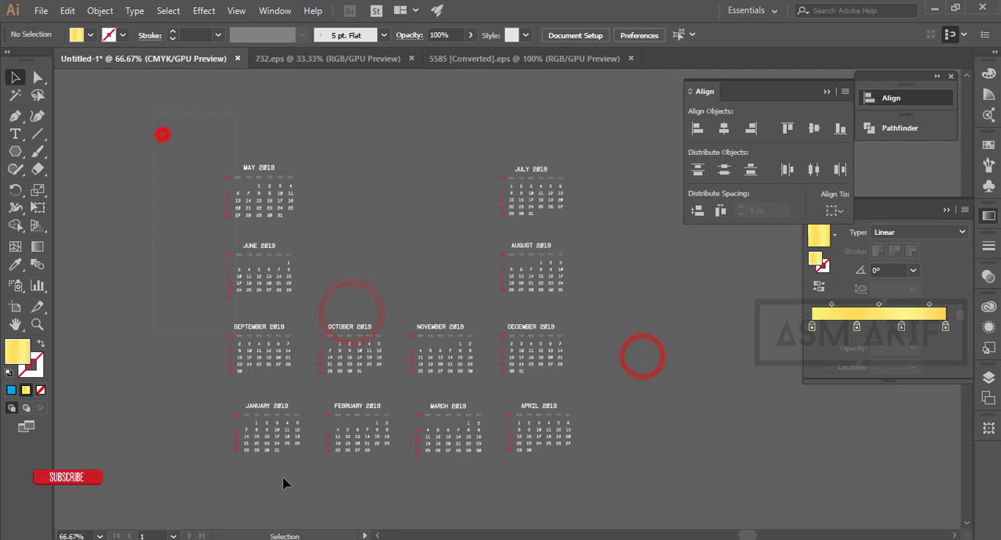
- Left-align the May, June and January calendars to the September calendar as key object and deselect them
{"action": "left_click_drag", "start_coordinate": [162, 134], "coordinate": [283, 483]}
{"action": "scroll", "coordinate": [281, 344], "scroll_direction": "down", "scroll_amount": 1}
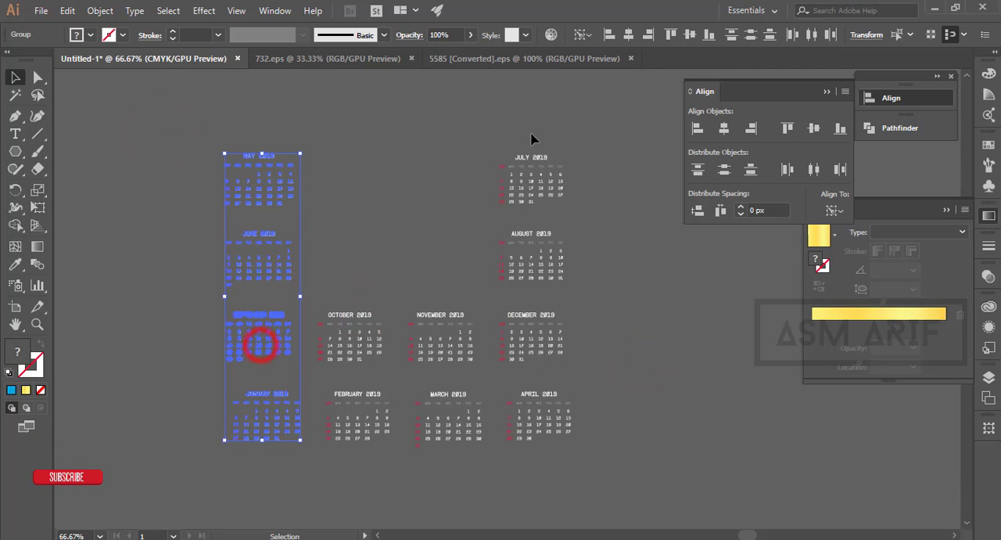
{"action": "left_click", "coordinate": [618, 35]}
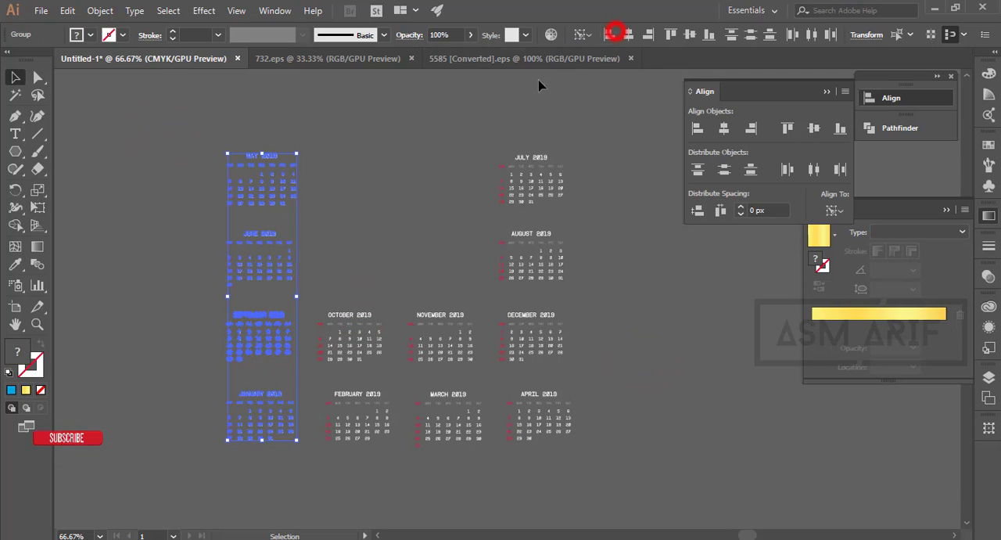
{"action": "left_click", "coordinate": [405, 171]}
- Arrange the May to August calendars in one row above September to December, and move March and April below January and February
{"action": "left_click_drag", "start_coordinate": [286, 261], "coordinate": [402, 197]}
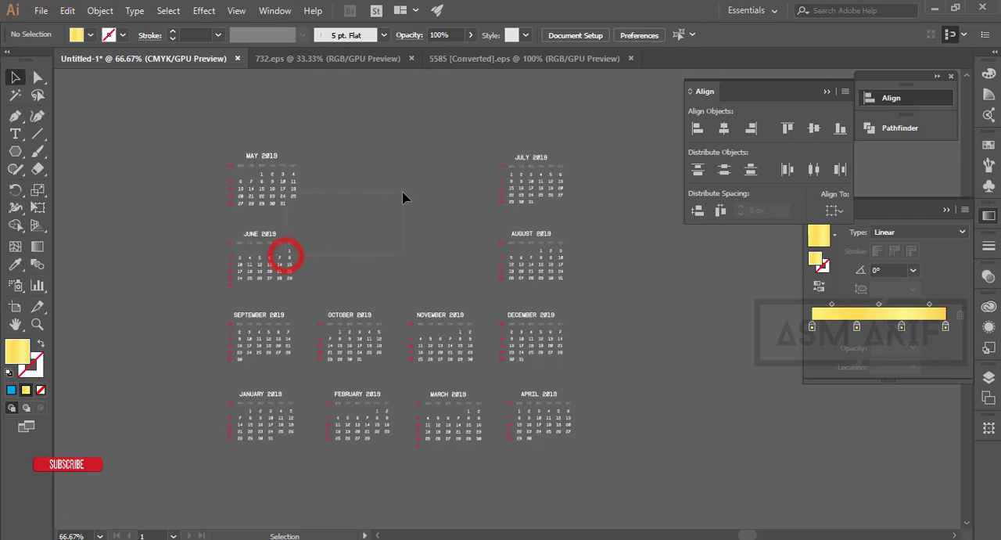
{"action": "left_click_drag", "start_coordinate": [390, 231], "coordinate": [196, 166]}
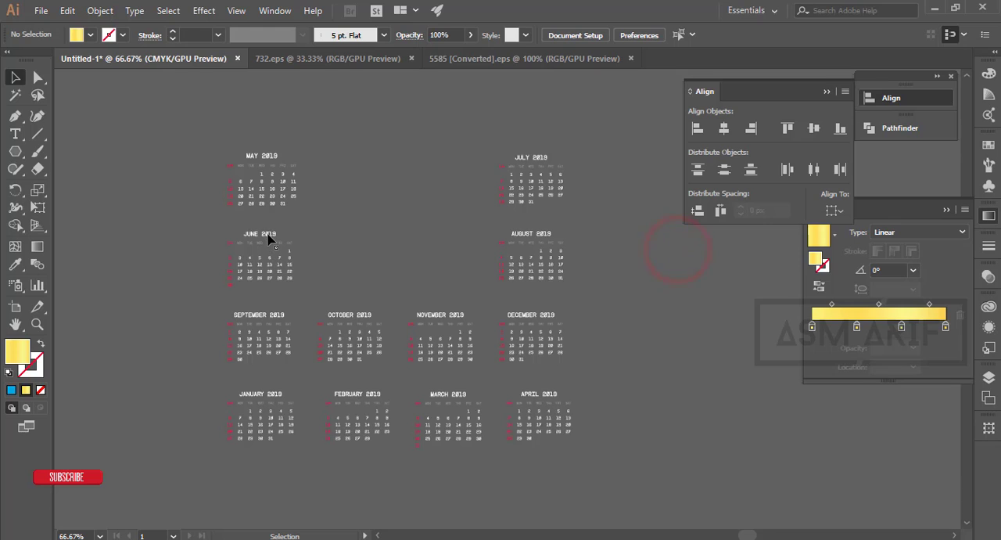
{"action": "left_click_drag", "start_coordinate": [364, 168], "coordinate": [364, 167]}
{"action": "left_click_drag", "start_coordinate": [581, 239], "coordinate": [695, 268]}
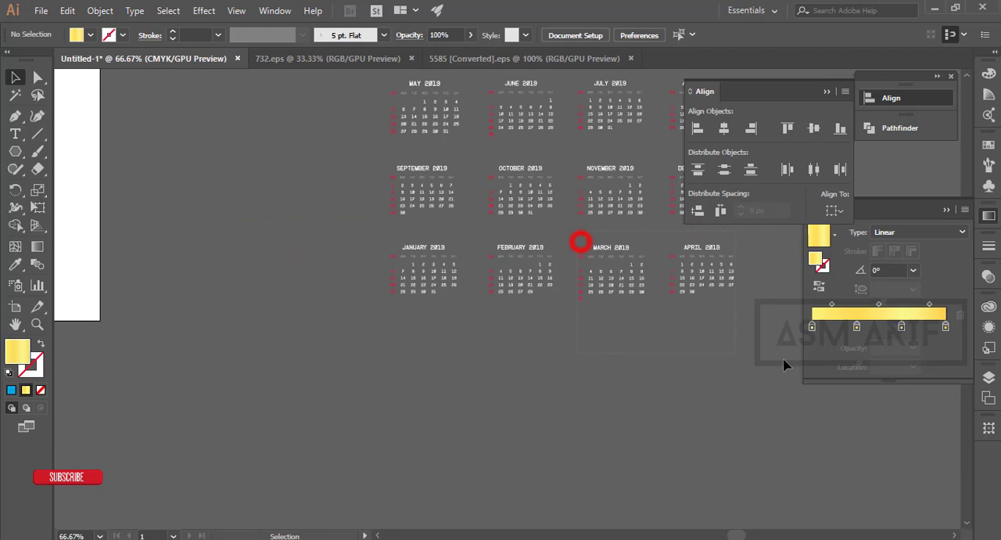
{"action": "left_click_drag", "start_coordinate": [513, 334], "coordinate": [509, 338]}
{"action": "left_click", "coordinate": [721, 435]}
{"action": "key", "text": "space"}
{"action": "left_click_drag", "start_coordinate": [618, 342], "coordinate": [586, 387]}
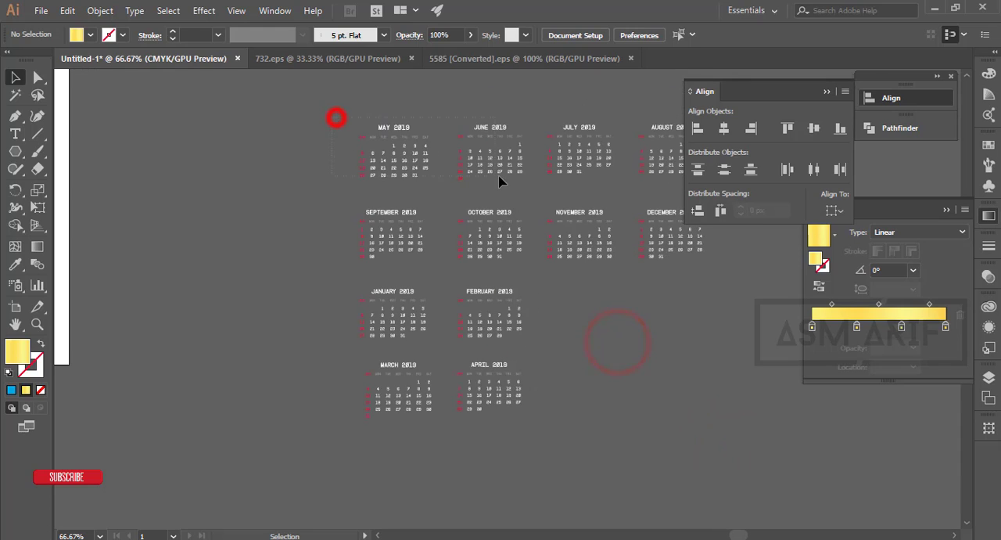
- Move the May and June calendars together below the March and April row
{"action": "left_click_drag", "start_coordinate": [501, 182], "coordinate": [495, 161]}
{"action": "scroll", "coordinate": [360, 96], "scroll_direction": "up", "scroll_amount": 1}
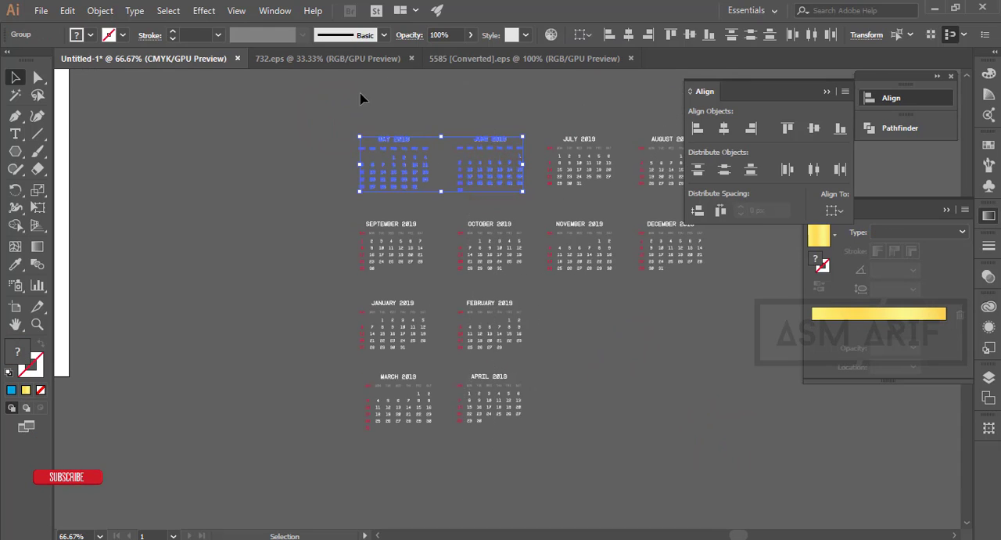
{"action": "left_click", "coordinate": [347, 110]}
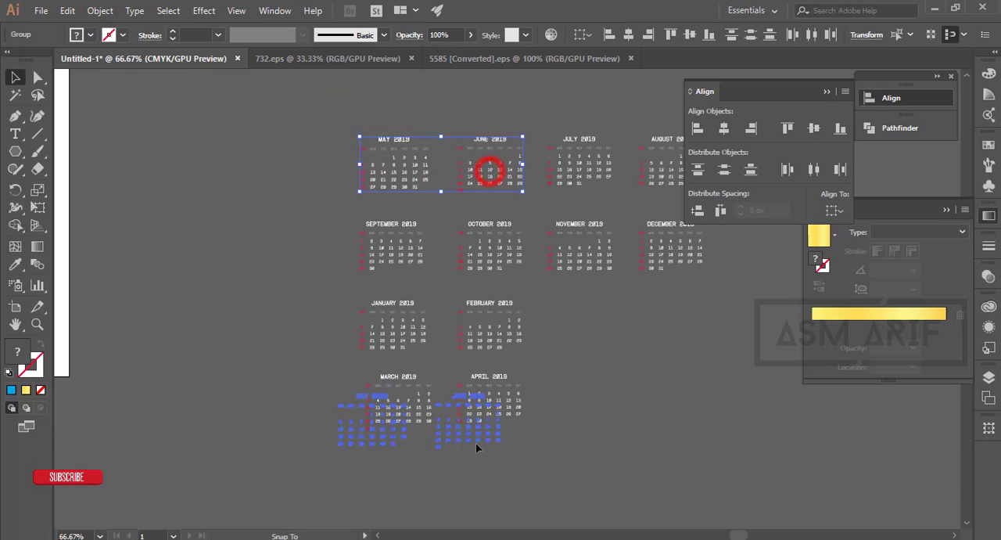
{"action": "left_click_drag", "start_coordinate": [491, 488], "coordinate": [492, 489]}
{"action": "left_click_drag", "start_coordinate": [634, 404], "coordinate": [531, 360]}
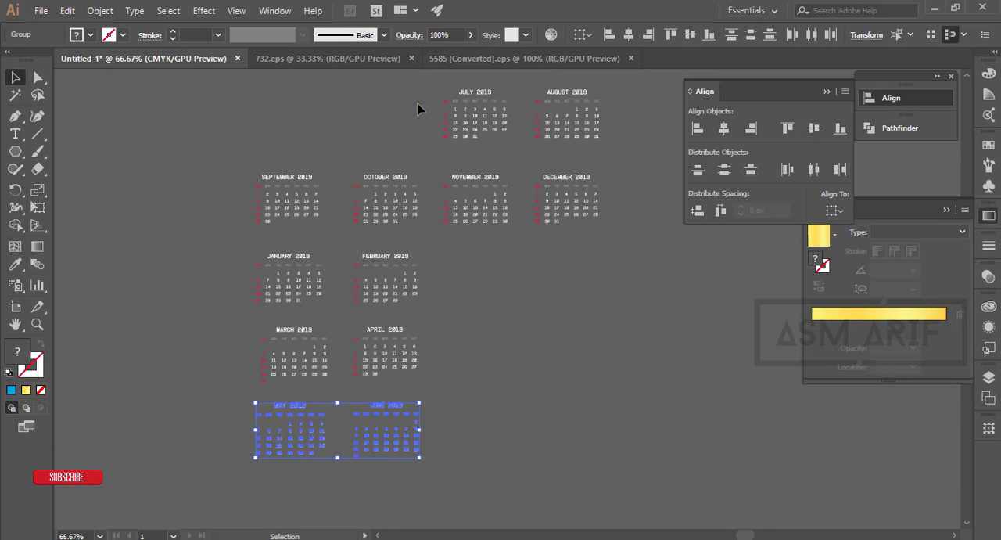
- Stack the July–August, September–October and November–December pairs as rows below May and June, completing a two-column grid
{"action": "left_click_drag", "start_coordinate": [417, 108], "coordinate": [392, 501]}
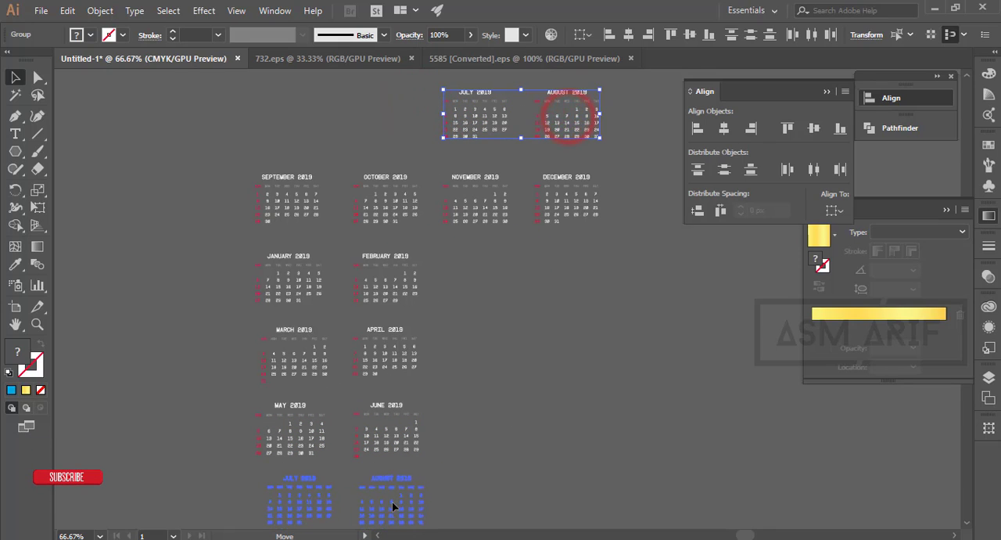
{"action": "left_click_drag", "start_coordinate": [400, 212], "coordinate": [405, 216]}
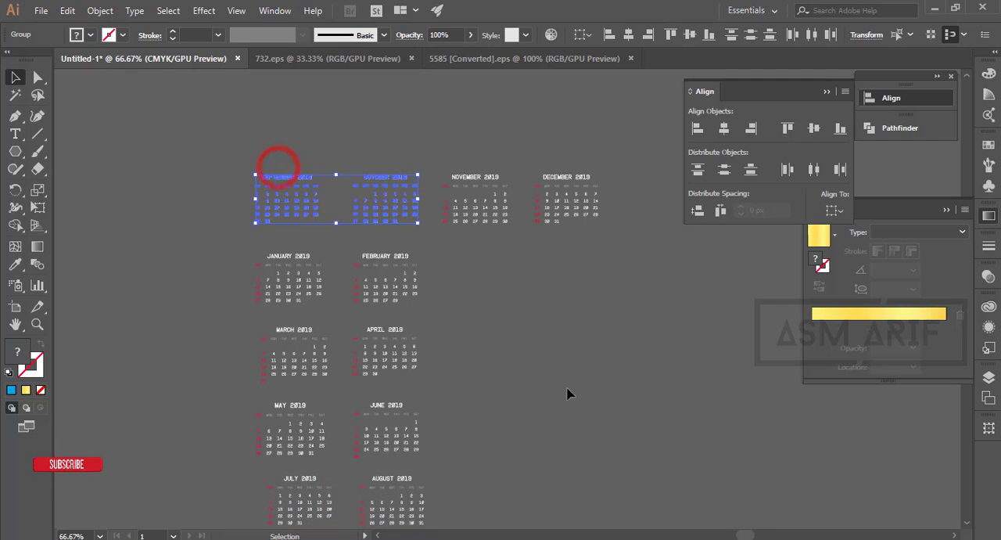
{"action": "scroll", "coordinate": [564, 388], "scroll_direction": "down", "scroll_amount": 2}
{"action": "left_click_drag", "start_coordinate": [565, 387], "coordinate": [549, 311]}
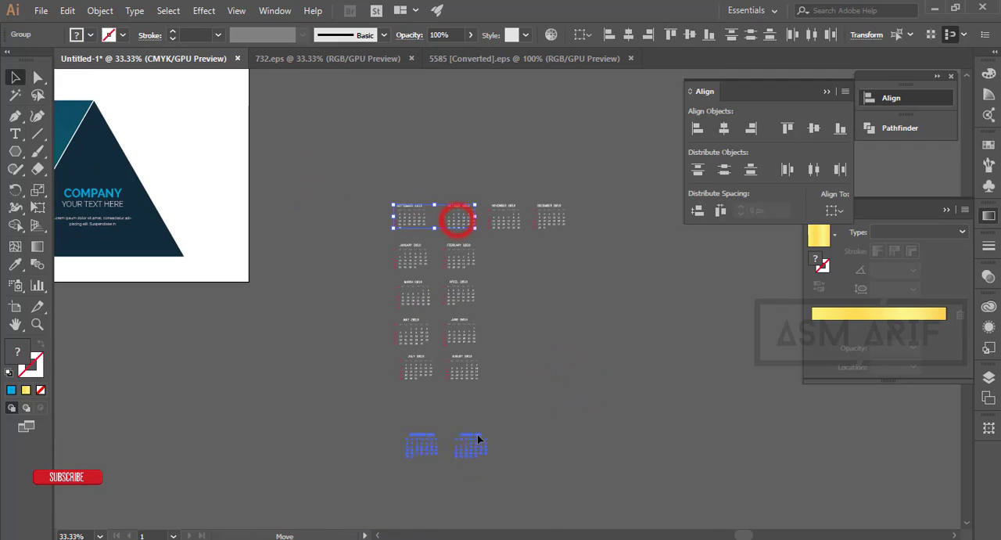
{"action": "left_click_drag", "start_coordinate": [478, 436], "coordinate": [461, 408]}
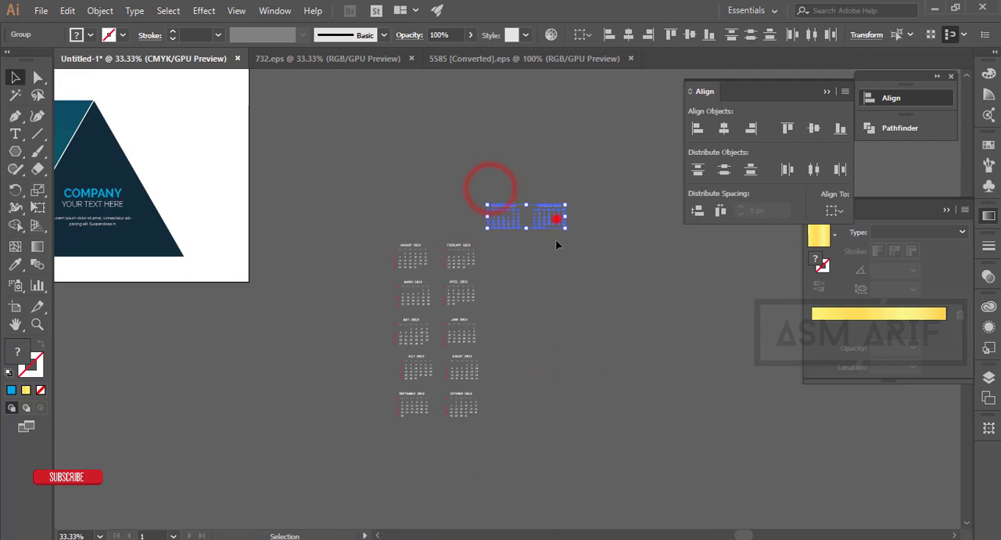
{"action": "left_click_drag", "start_coordinate": [482, 464], "coordinate": [469, 446]}
{"action": "left_click", "coordinate": [512, 428]}
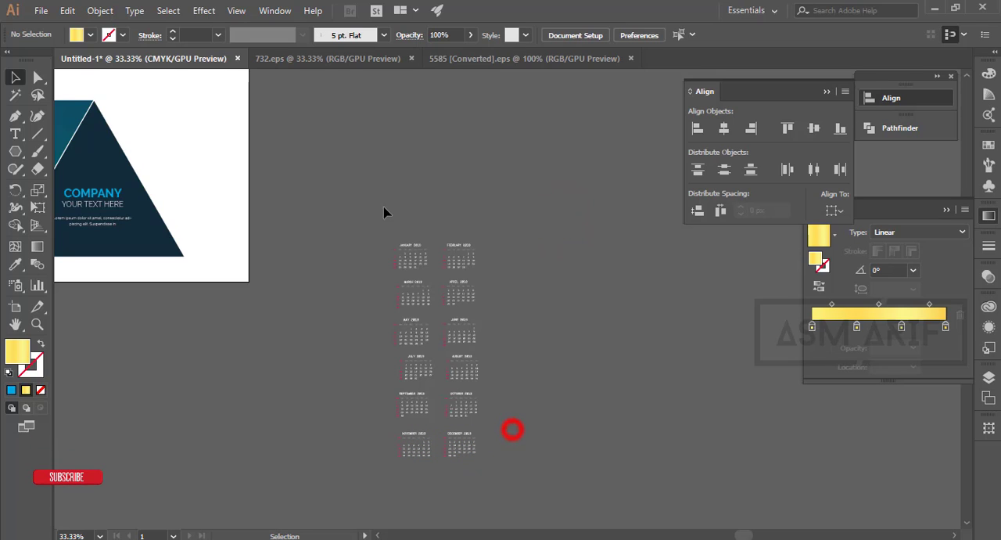
- Left-align the January-to-November column to the September calendar, and left-align the February-to-December column
{"action": "left_click", "coordinate": [409, 405]}
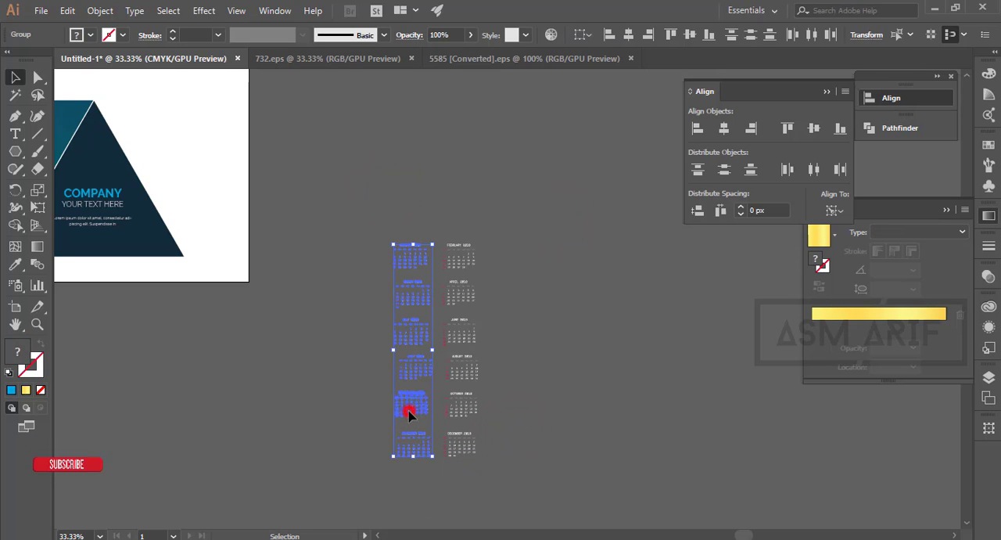
{"action": "left_click", "coordinate": [559, 312]}
{"action": "left_click_drag", "start_coordinate": [459, 221], "coordinate": [469, 449]}
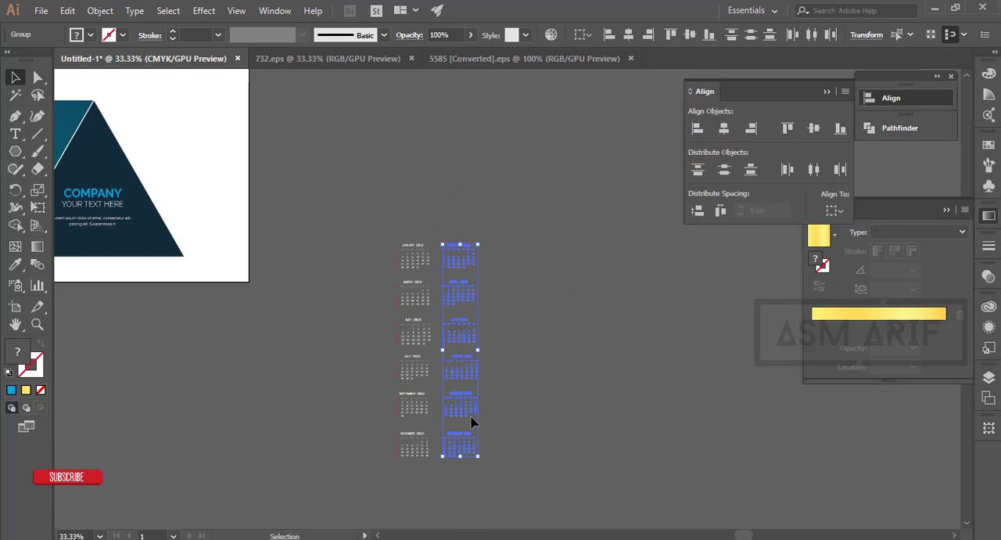
{"action": "left_click", "coordinate": [629, 277]}
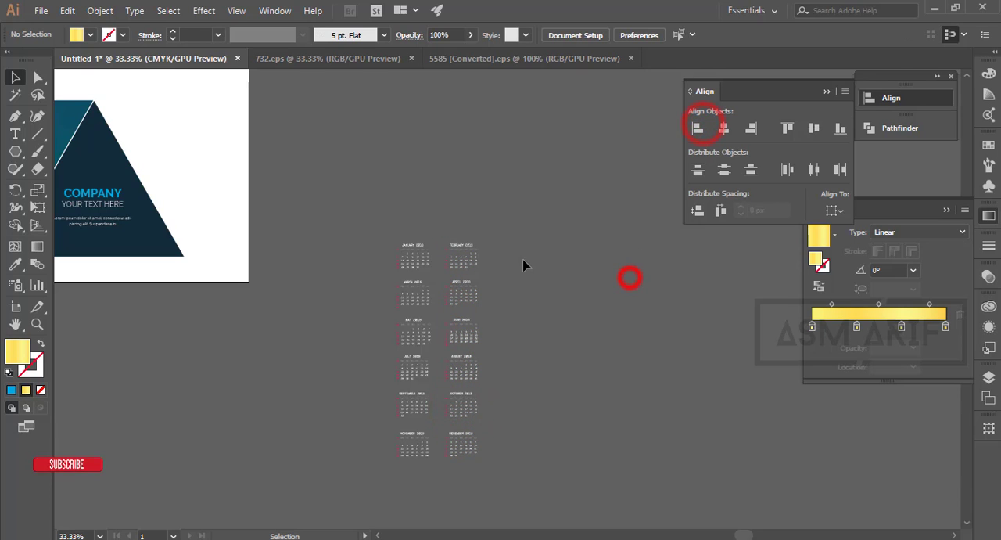
- Group the January to April calendars and move the group onto the leftmost blue 2019 triangle
{"action": "scroll", "coordinate": [504, 262], "scroll_direction": "up", "scroll_amount": 4}
{"action": "left_click_drag", "start_coordinate": [570, 308], "coordinate": [718, 303]}
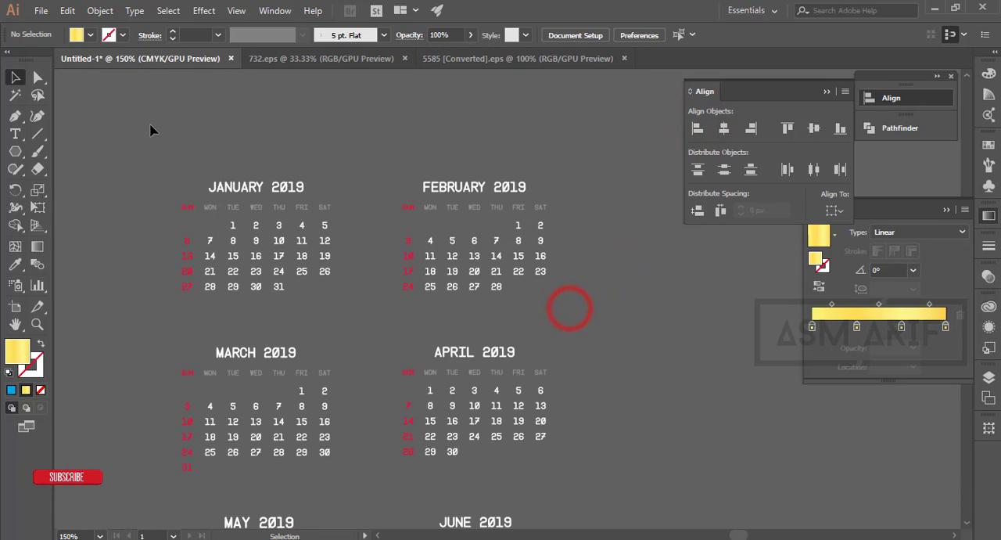
{"action": "left_click", "coordinate": [478, 408]}
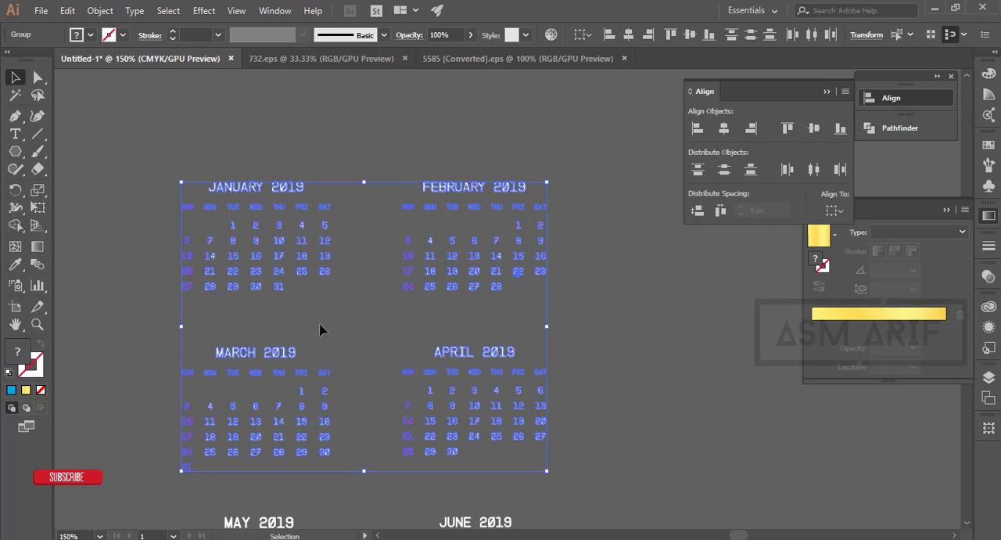
{"action": "key", "text": "ctrl+shift+o"}
{"action": "scroll", "coordinate": [677, 373], "scroll_direction": "down", "scroll_amount": 3}
{"action": "key", "text": "ctrl+g"}
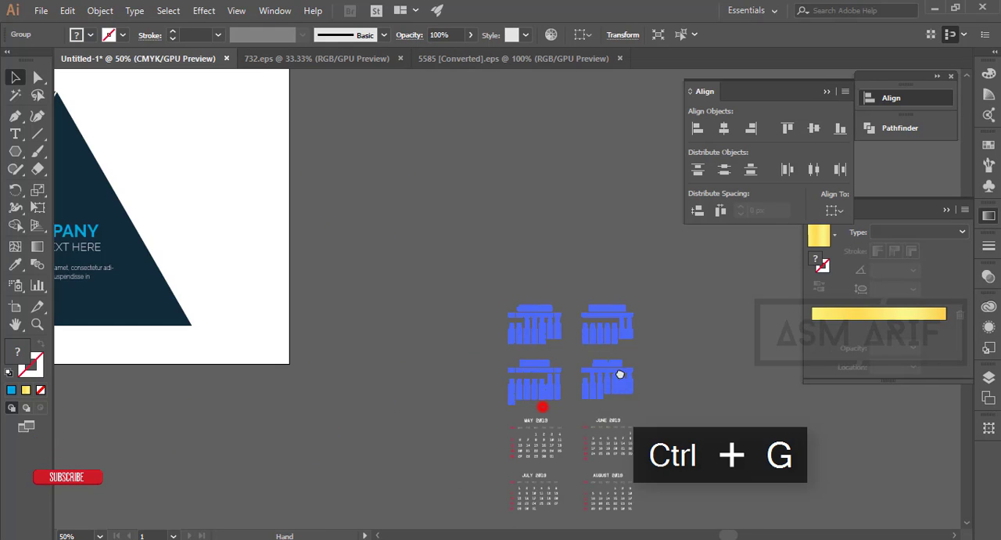
{"action": "scroll", "coordinate": [620, 375], "scroll_direction": "down", "scroll_amount": 3}
{"action": "left_click_drag", "start_coordinate": [662, 345], "coordinate": [357, 297]}
{"action": "scroll", "coordinate": [357, 289], "scroll_direction": "up", "scroll_amount": 5}
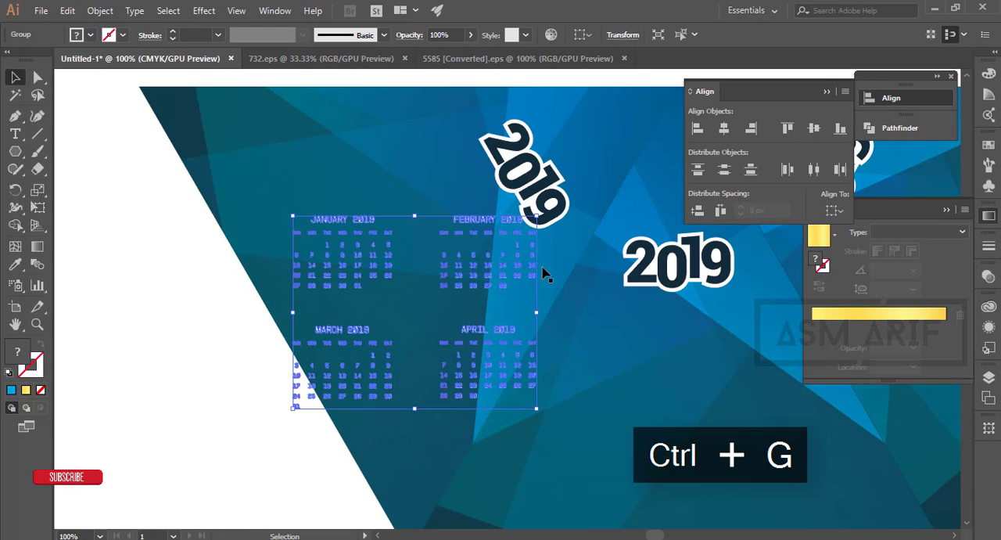
- Rotate the January–April group by -60° and position it beneath the tilted 2019 in the leftmost triangle, leaving it deselected
{"action": "right_click", "coordinate": [526, 264]}
{"action": "mouse_move", "coordinate": [628, 397]}
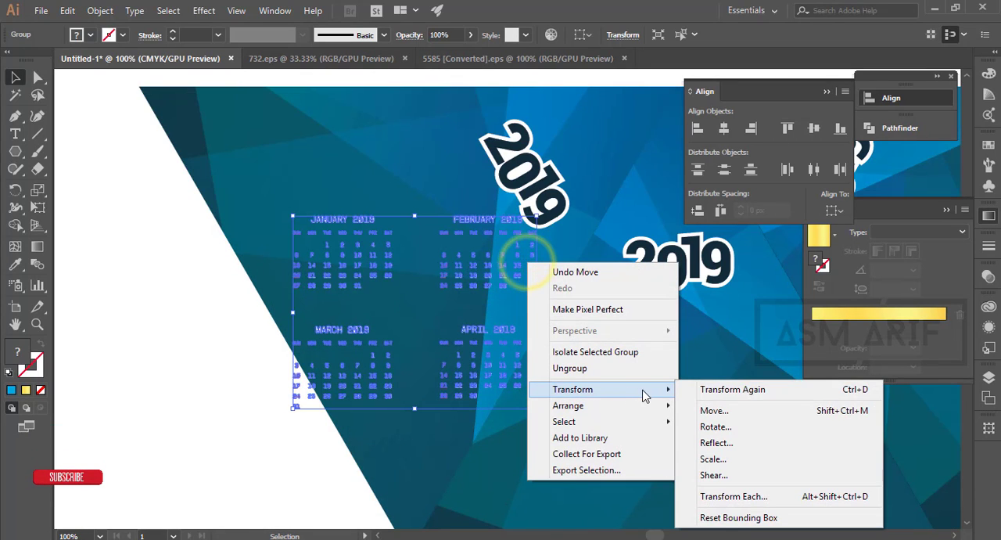
{"action": "left_click", "coordinate": [721, 430]}
{"action": "left_click", "coordinate": [593, 262]}
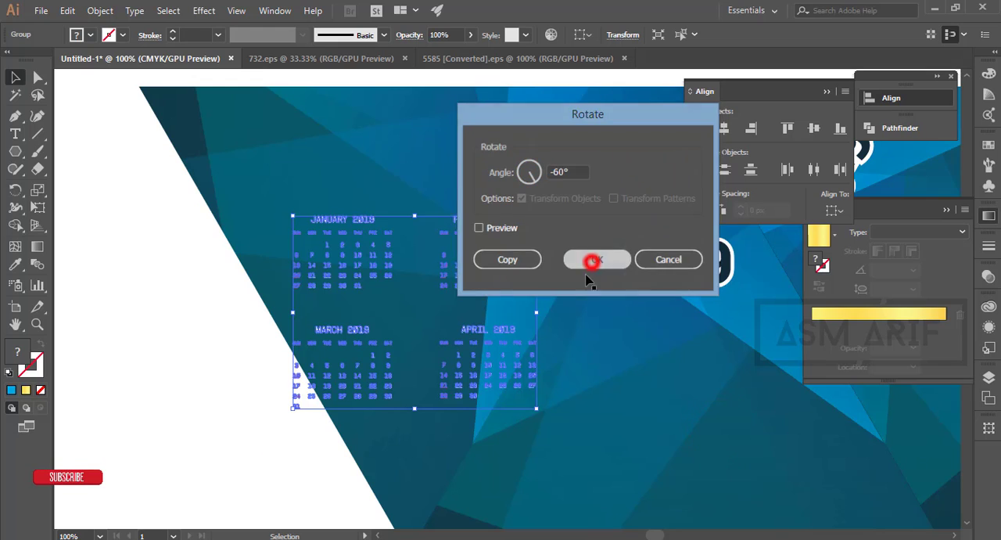
{"action": "left_click_drag", "start_coordinate": [509, 331], "coordinate": [443, 311]}
{"action": "left_click", "coordinate": [201, 391]}
- Group the May, June, July and August calendars beside the artboard
{"action": "scroll", "coordinate": [203, 383], "scroll_direction": "down", "scroll_amount": 2}
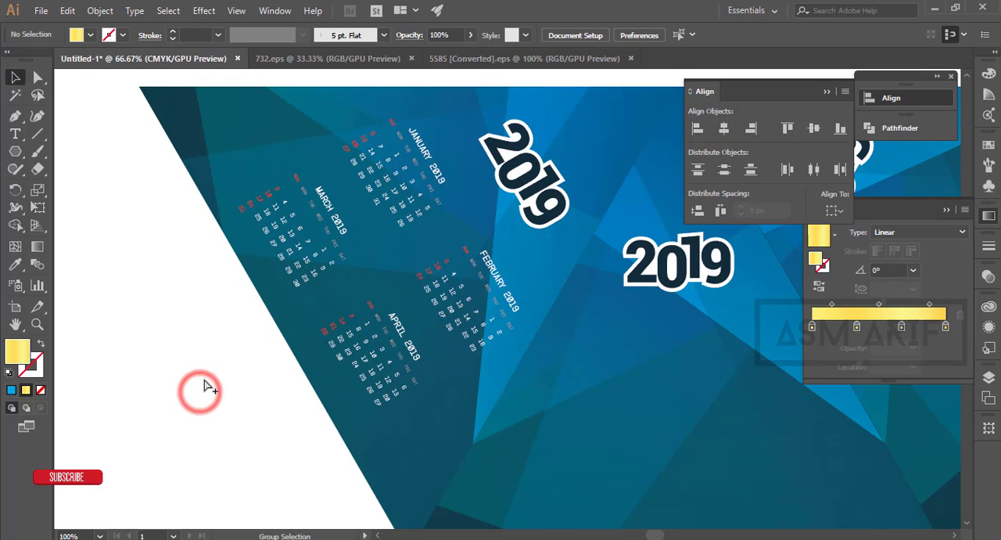
{"action": "left_click_drag", "start_coordinate": [428, 378], "coordinate": [399, 315]}
{"action": "left_click_drag", "start_coordinate": [493, 348], "coordinate": [313, 332]}
{"action": "scroll", "coordinate": [786, 368], "scroll_direction": "down", "scroll_amount": 2}
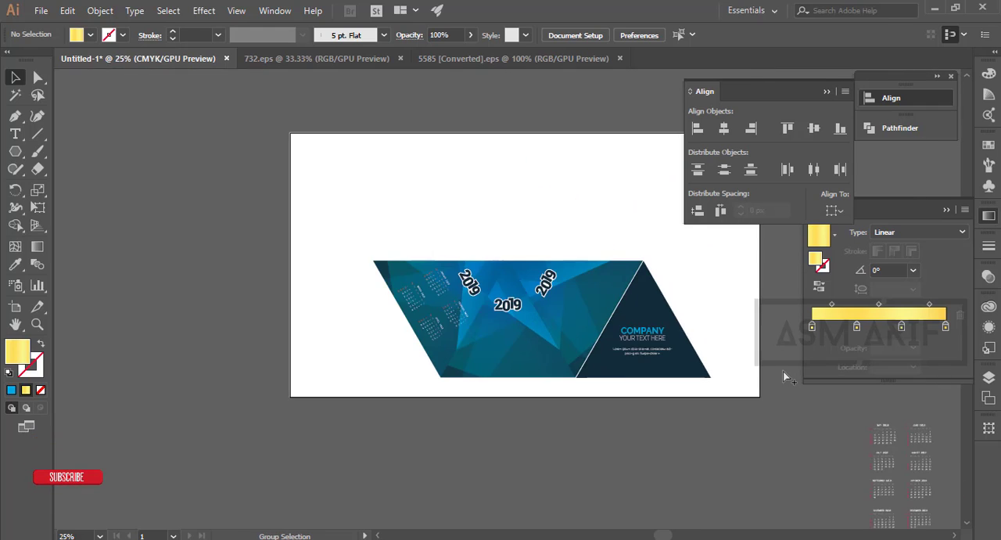
{"action": "left_click_drag", "start_coordinate": [764, 375], "coordinate": [454, 308]}
{"action": "scroll", "coordinate": [600, 367], "scroll_direction": "up", "scroll_amount": 3}
{"action": "left_click_drag", "start_coordinate": [698, 405], "coordinate": [585, 303]}
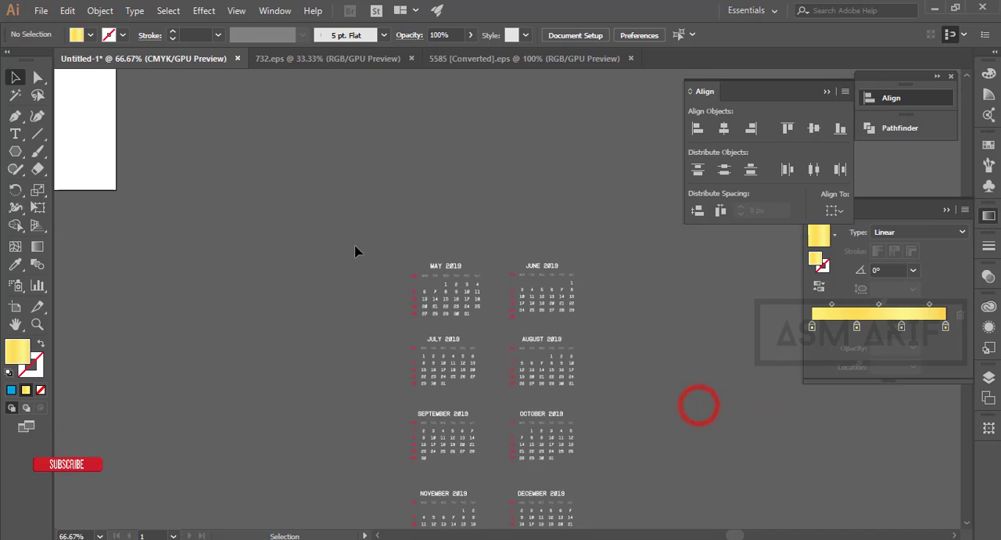
{"action": "left_click_drag", "start_coordinate": [623, 390], "coordinate": [635, 374]}
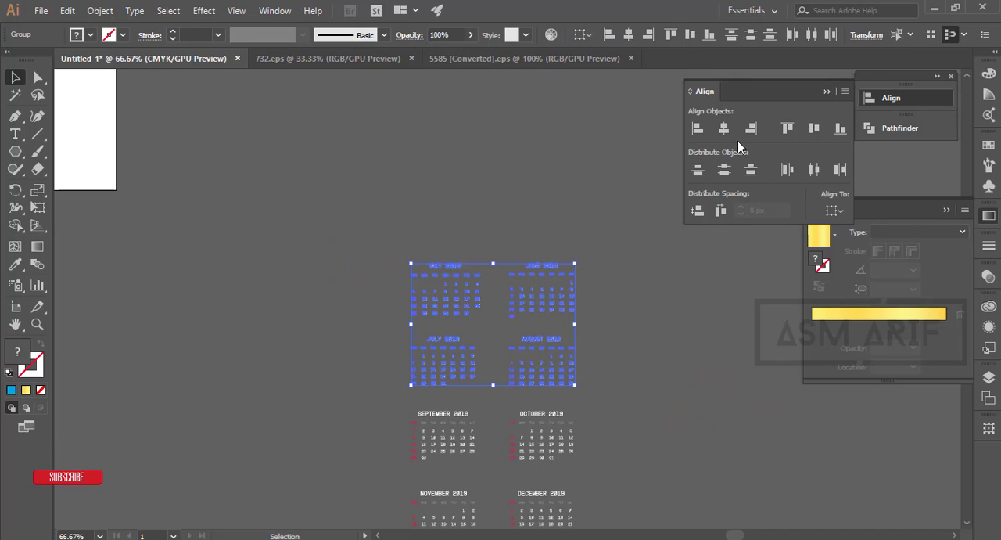
{"action": "key", "text": "ctrl+g"}
- Move the May–August group below the upright 2019 on the middle blue triangle and deselect it
{"action": "scroll", "coordinate": [628, 369], "scroll_direction": "down", "scroll_amount": 3}
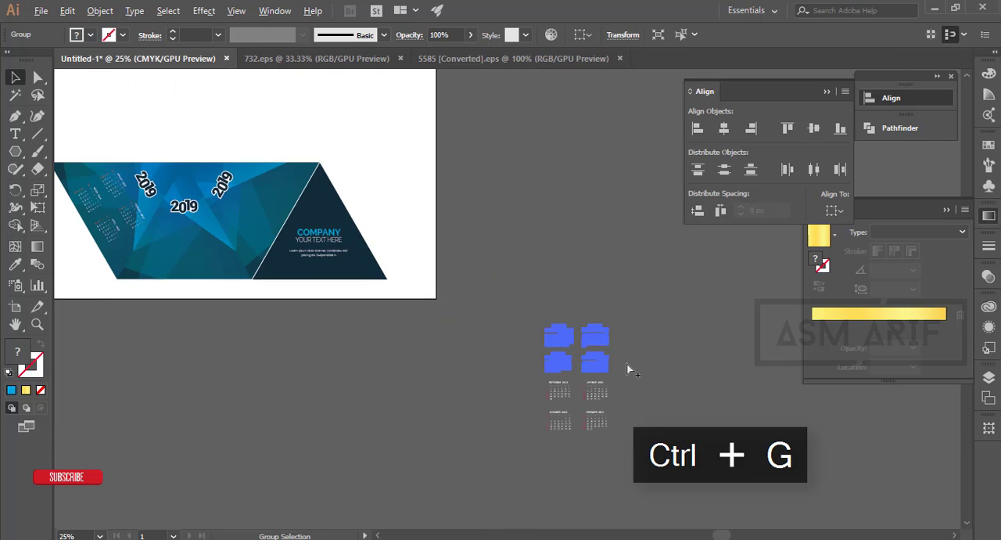
{"action": "left_click_drag", "start_coordinate": [237, 270], "coordinate": [204, 247]}
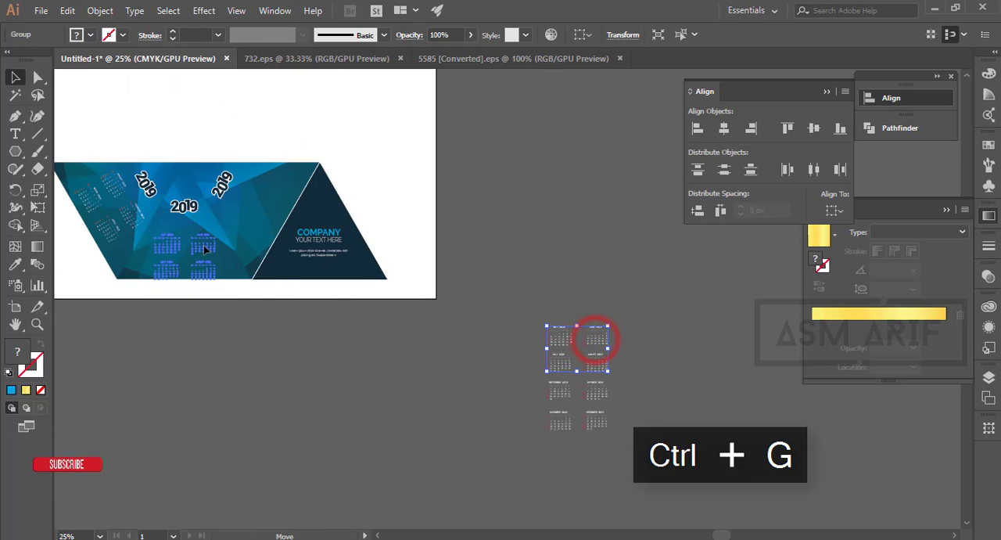
{"action": "left_click", "coordinate": [224, 332]}
{"action": "scroll", "coordinate": [174, 201], "scroll_direction": "up", "scroll_amount": 3}
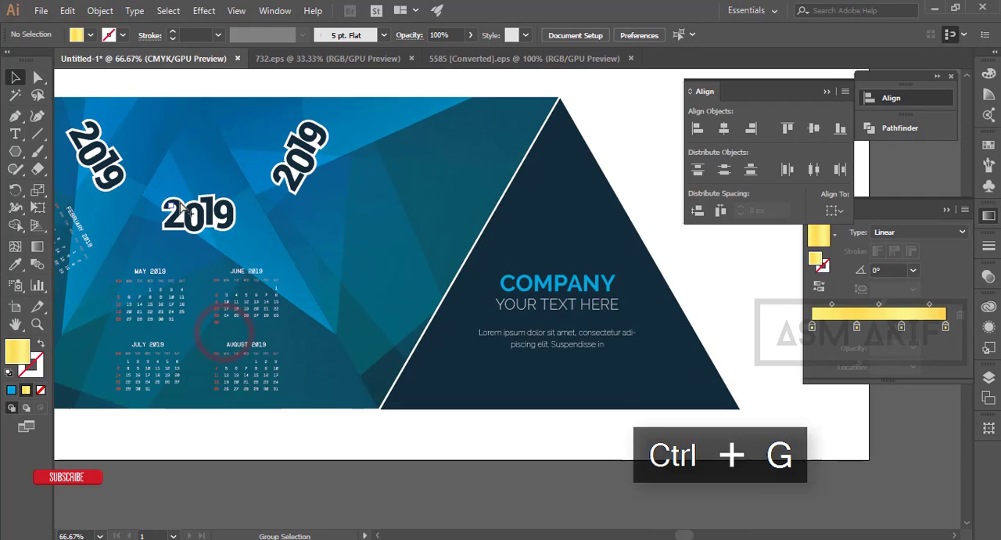
- Group the September, October, November and December calendars beside the artboard and leave the group deselected
{"action": "scroll", "coordinate": [176, 201], "scroll_direction": "down", "scroll_amount": 3}
{"action": "left_click_drag", "start_coordinate": [512, 349], "coordinate": [620, 434]}
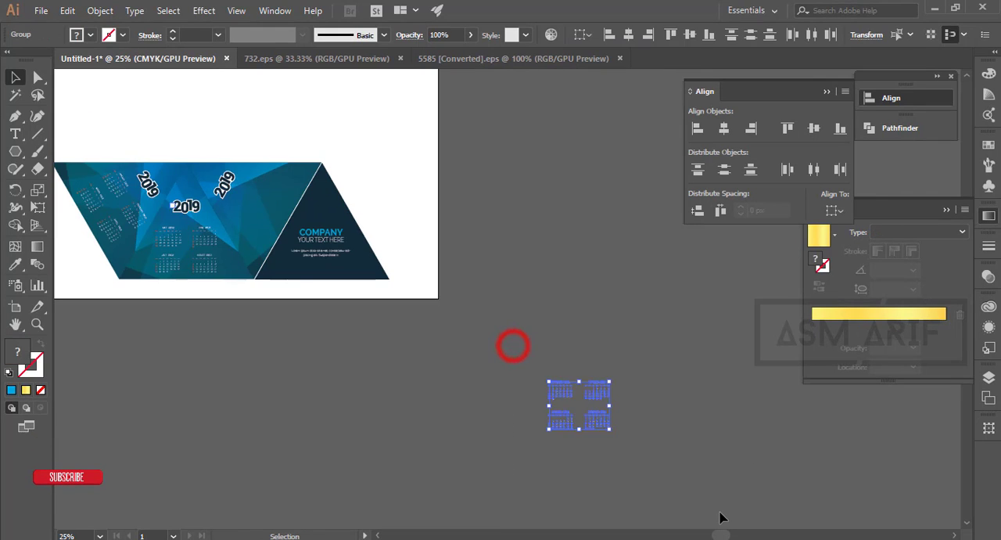
{"action": "key", "text": "ctrl+g"}
{"action": "scroll", "coordinate": [650, 444], "scroll_direction": "up", "scroll_amount": 5}
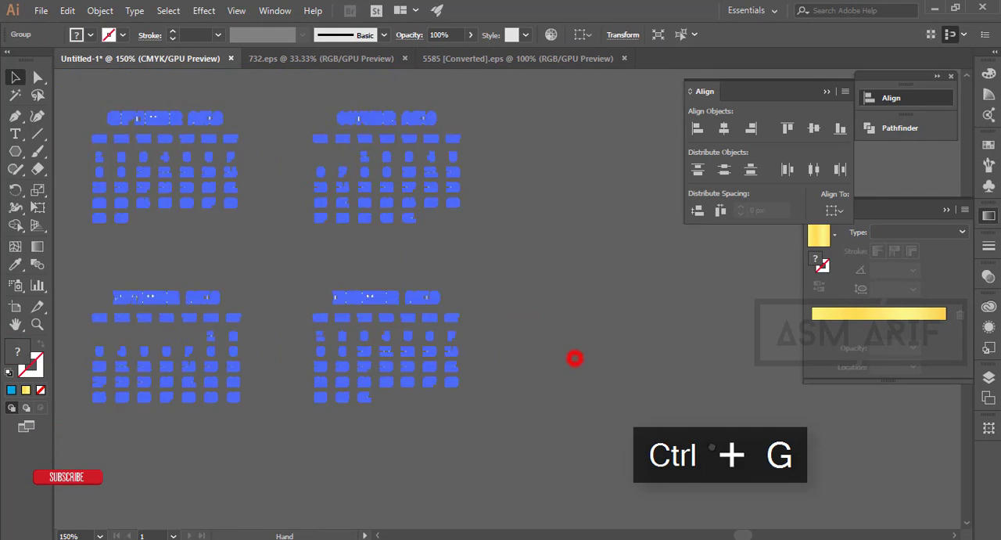
{"action": "left_click", "coordinate": [758, 464]}
- Move the September–December group onto the artboard, over the boundary between the rightmost blue triangle and the company panel
{"action": "scroll", "coordinate": [759, 463], "scroll_direction": "down", "scroll_amount": 2}
{"action": "left_click", "coordinate": [648, 346]}
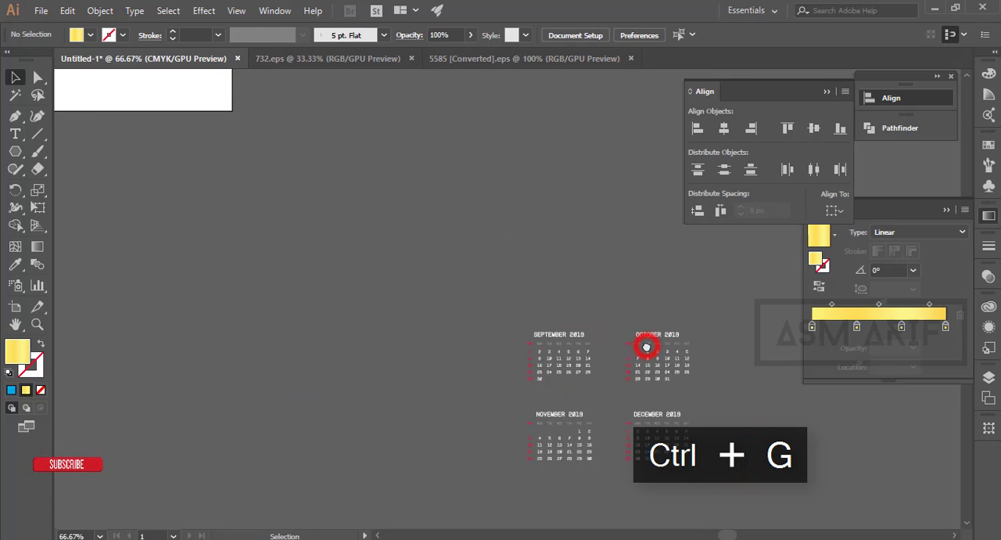
{"action": "scroll", "coordinate": [647, 347], "scroll_direction": "down", "scroll_amount": 3}
{"action": "left_click_drag", "start_coordinate": [650, 359], "coordinate": [380, 156]}
{"action": "left_click_drag", "start_coordinate": [388, 214], "coordinate": [600, 424]}
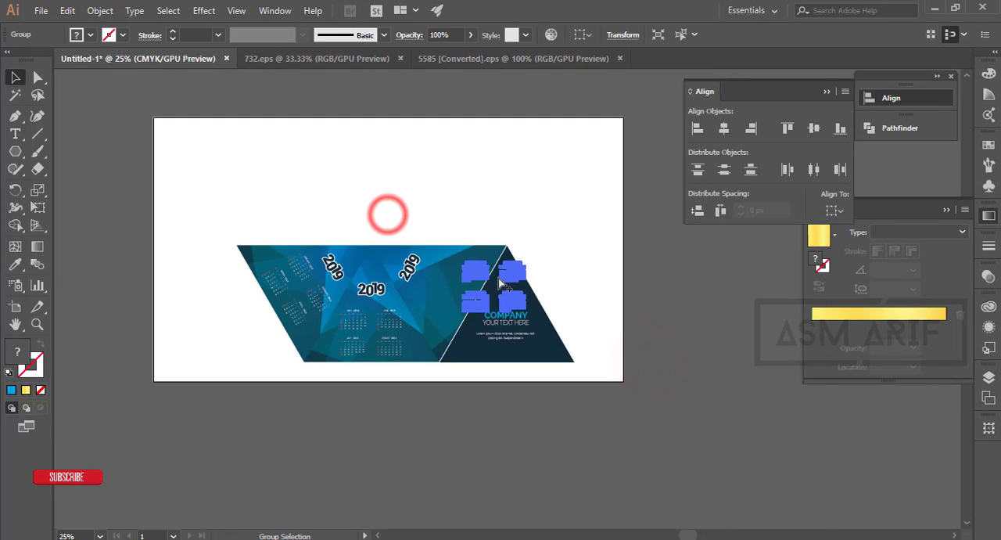
{"action": "scroll", "coordinate": [499, 276], "scroll_direction": "up", "scroll_amount": 3}
- Rotate the September–December calendar group by 60°
{"action": "right_click", "coordinate": [539, 271]}
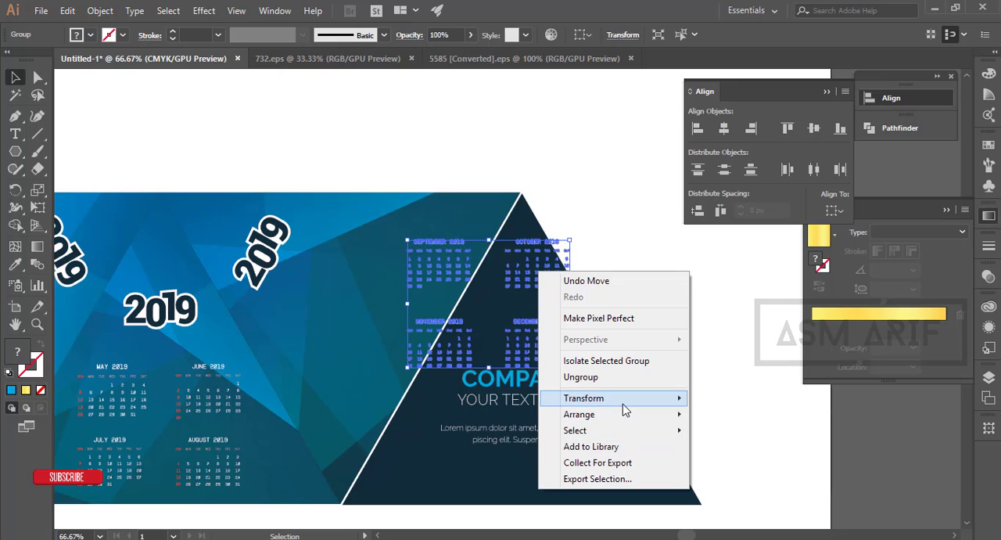
{"action": "mouse_move", "coordinate": [623, 409]}
{"action": "left_click", "coordinate": [725, 435]}
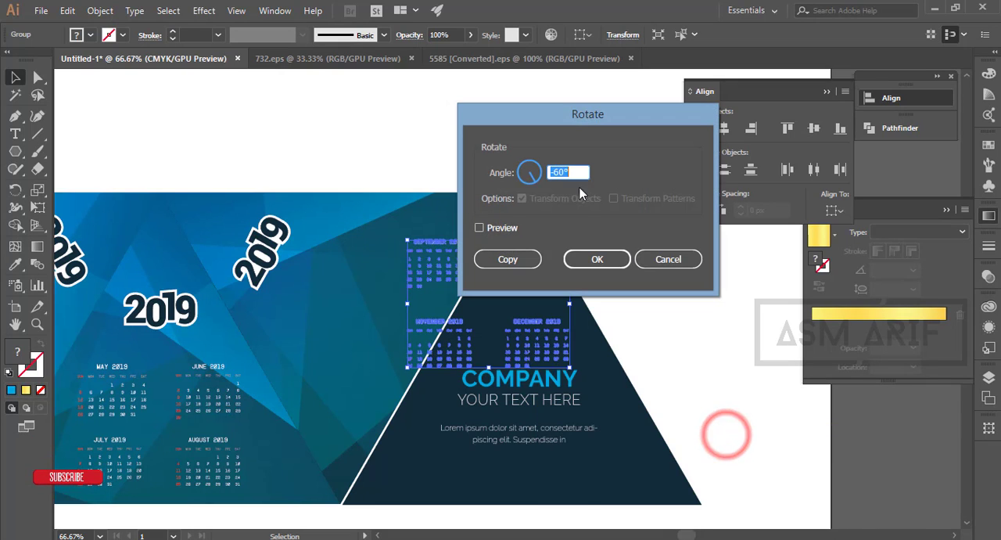
{"action": "type", "text": "60"}
{"action": "key", "text": "Return"}
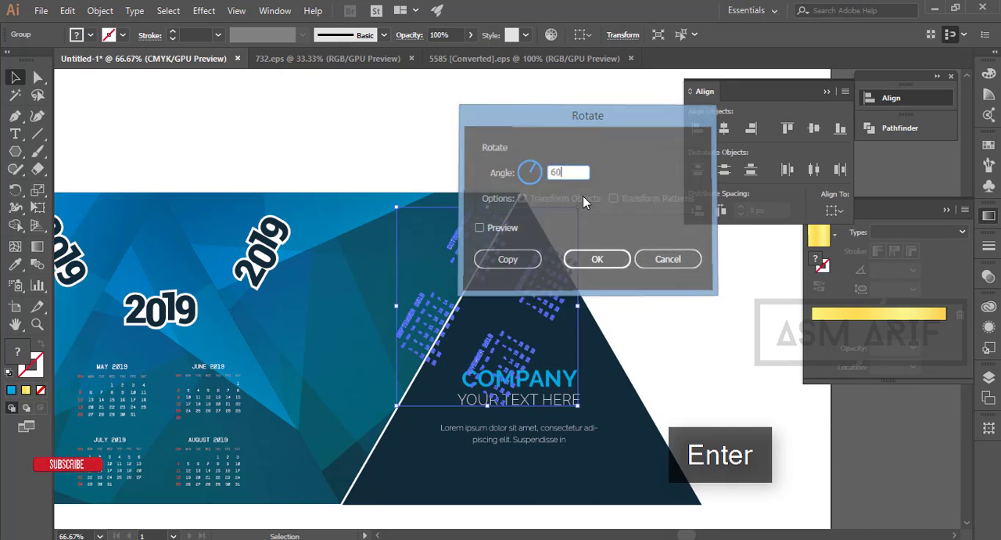
- Position the rotated September–December group beneath the tilted 2019 in the rightmost blue triangle and deselect it
{"action": "left_click_drag", "start_coordinate": [467, 239], "coordinate": [319, 233]}
{"action": "left_click", "coordinate": [337, 129]}
{"action": "left_click_drag", "start_coordinate": [355, 340], "coordinate": [467, 277]}
{"action": "scroll", "coordinate": [529, 317], "scroll_direction": "down", "scroll_amount": 2}
{"action": "left_click", "coordinate": [456, 405]}
{"action": "scroll", "coordinate": [464, 397], "scroll_direction": "up", "scroll_amount": 1}
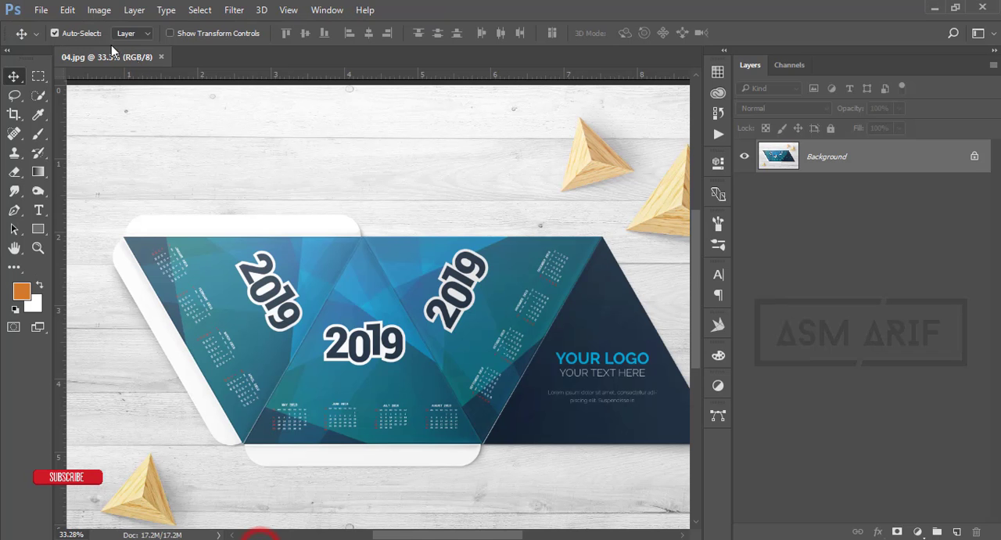
- Switch to Photoshop, close 04.jpg and bring up the dialog for opening a file
{"action": "scroll", "coordinate": [190, 90], "scroll_direction": "down", "scroll_amount": 2}
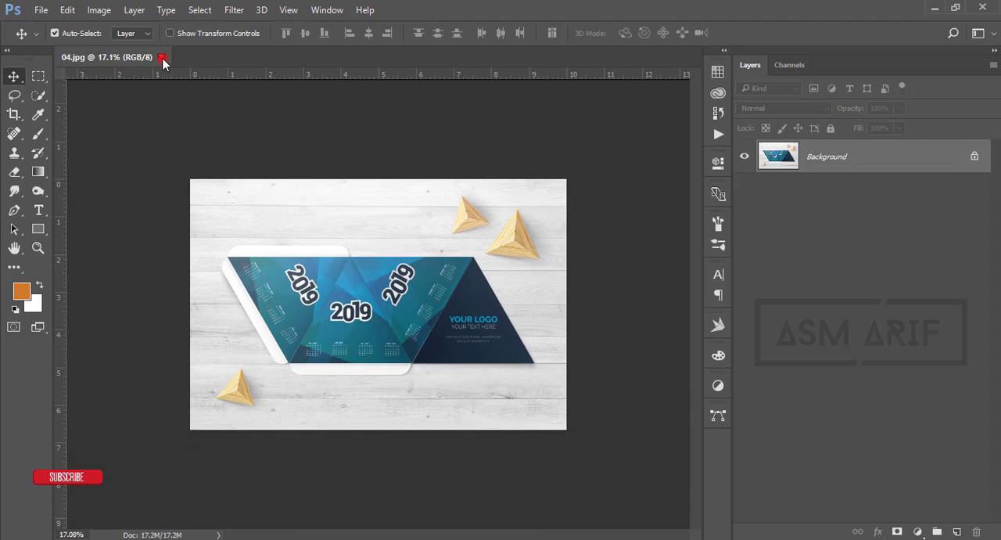
{"action": "left_click", "coordinate": [162, 58]}
{"action": "left_click", "coordinate": [41, 10]}
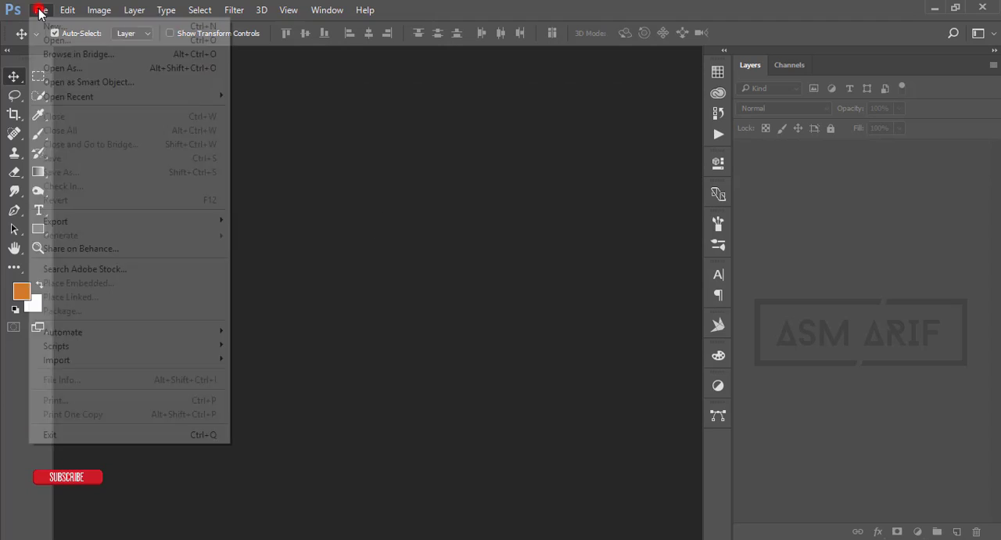
{"action": "left_click", "coordinate": [48, 37]}
- Extract pyramid-calendar-mockups-20544879-GraphicEx.com.rar into its own folder inside 09-11-18
{"action": "left_click", "coordinate": [473, 352]}
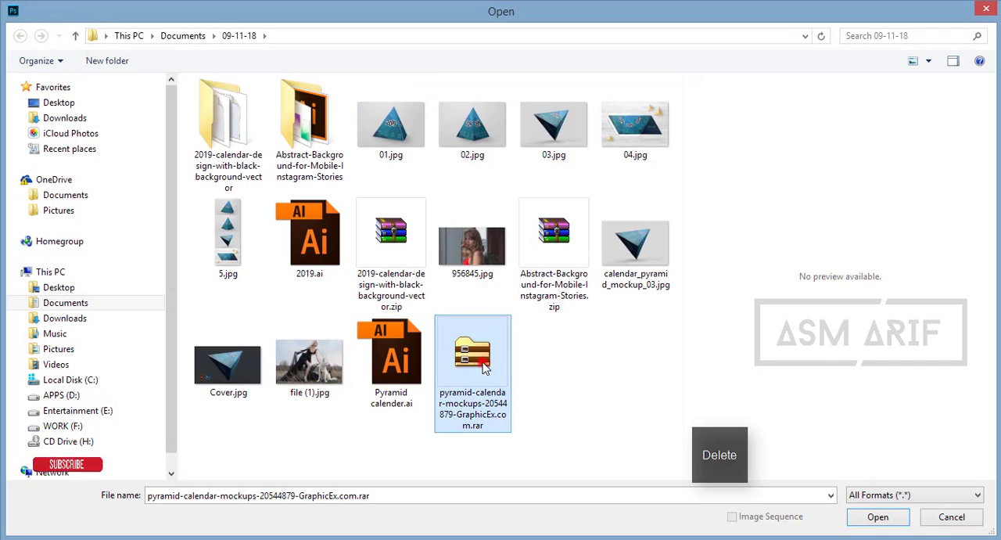
{"action": "right_click", "coordinate": [490, 344]}
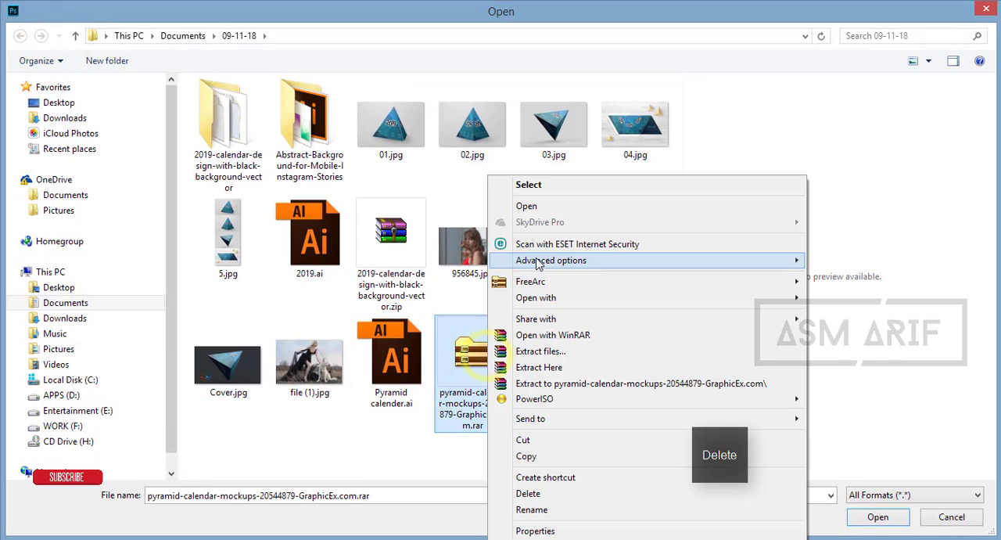
{"action": "left_click", "coordinate": [532, 352]}
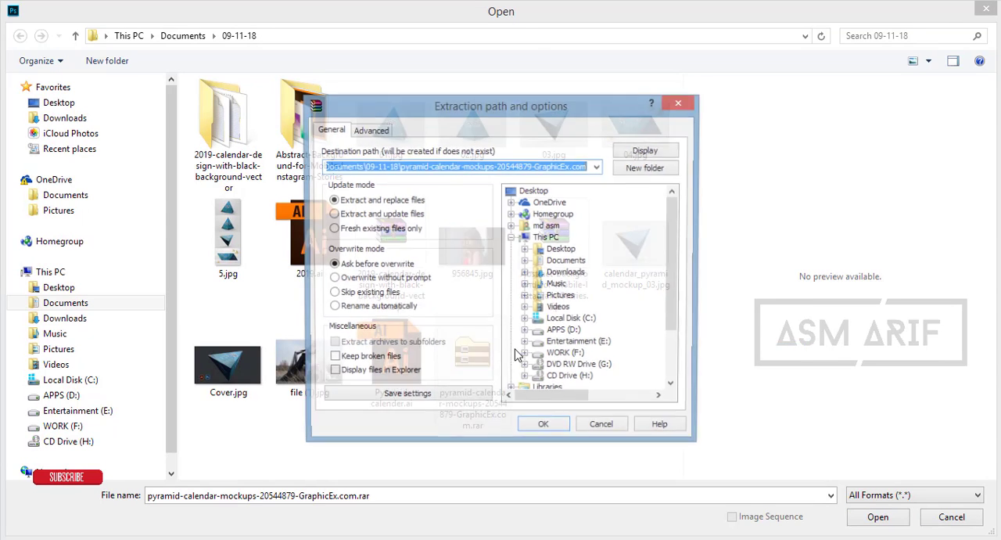
{"action": "left_click", "coordinate": [536, 429]}
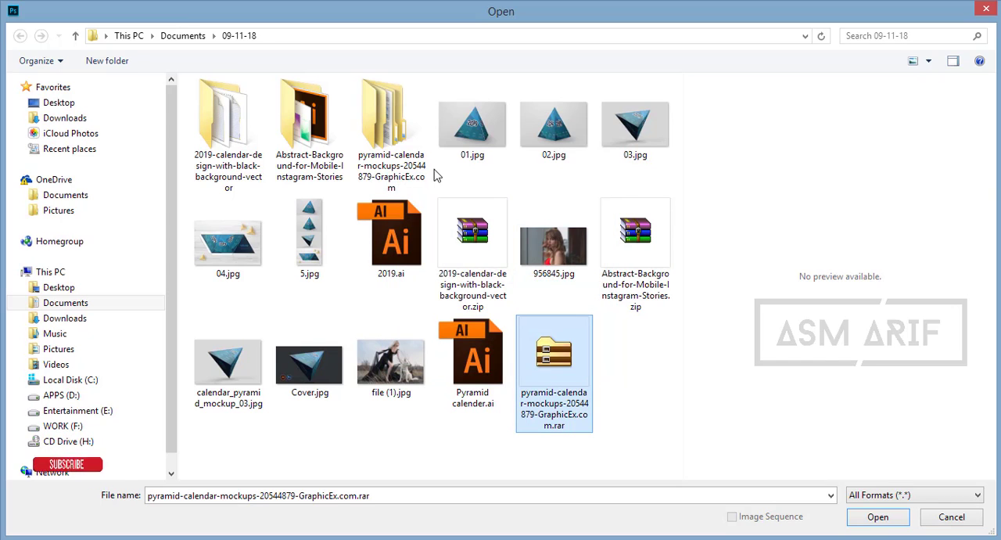
- Open calendar_pyramid_mockup_02.psd from the main folder of the extracted pyramid calendar mockups
{"action": "double_click", "coordinate": [380, 146]}
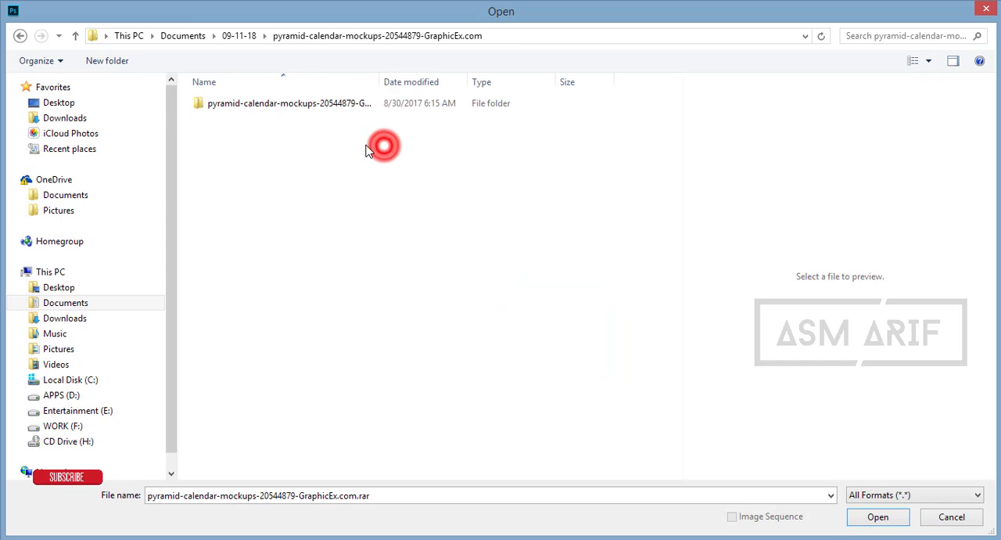
{"action": "double_click", "coordinate": [258, 105]}
{"action": "double_click", "coordinate": [224, 133]}
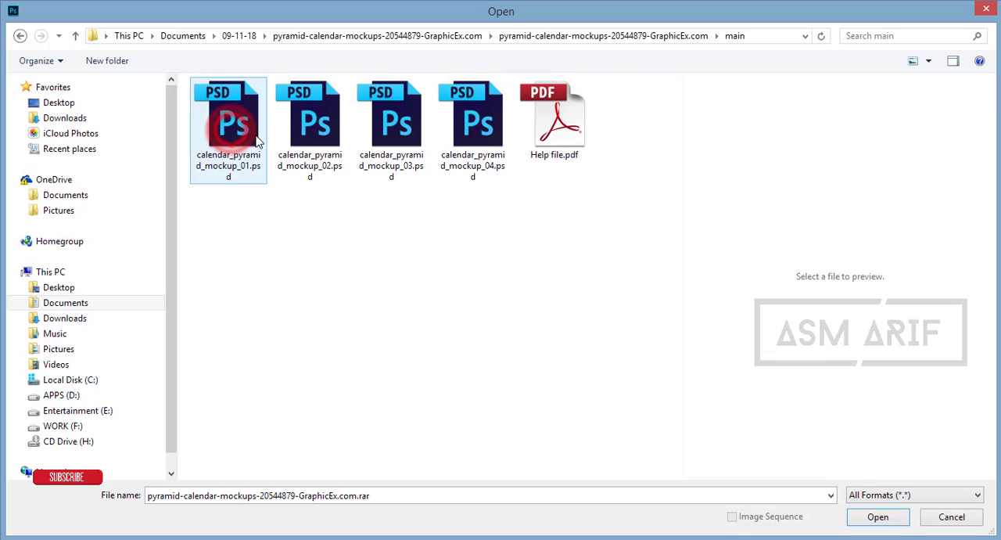
{"action": "left_click", "coordinate": [253, 141]}
{"action": "left_click", "coordinate": [294, 152]}
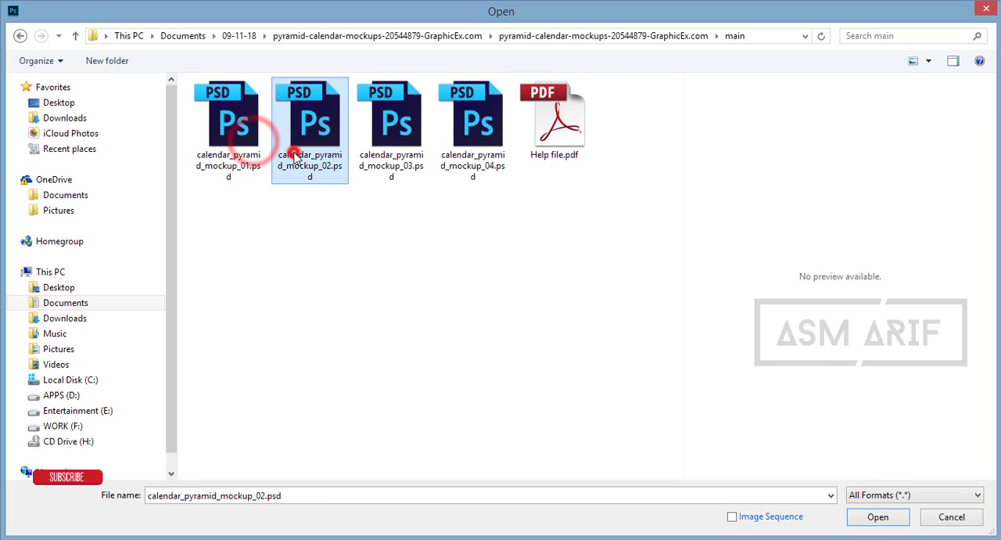
{"action": "double_click", "coordinate": [320, 150]}
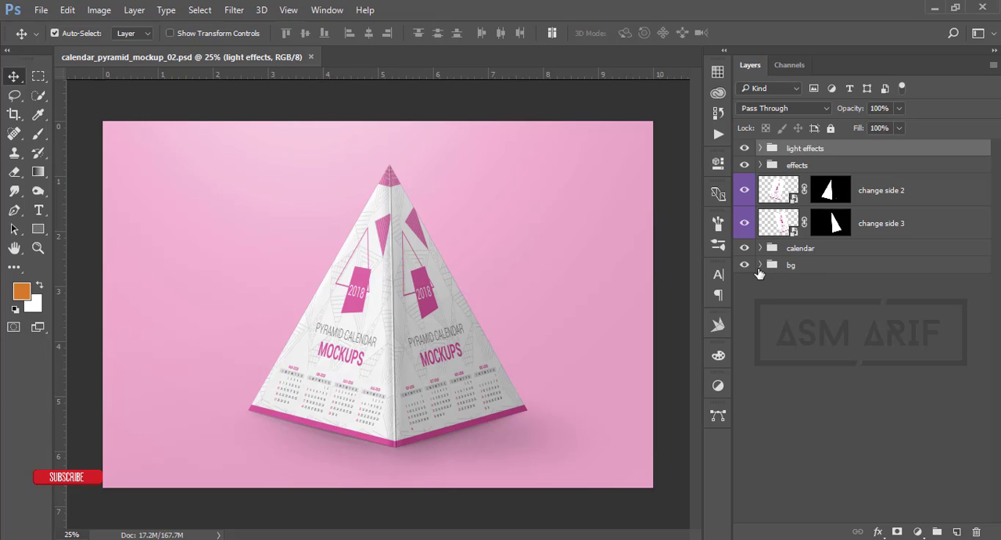
- Change the solid color of the bg layer inside the bg group to light grey #d7d7d7
{"action": "left_click", "coordinate": [760, 265]}
{"action": "double_click", "coordinate": [790, 300]}
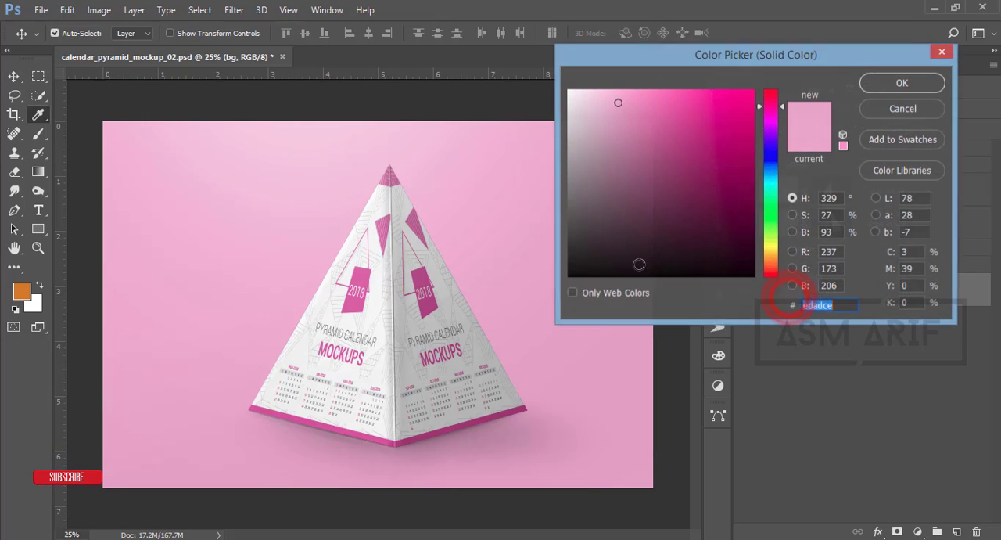
{"action": "left_click_drag", "start_coordinate": [585, 179], "coordinate": [568, 119]}
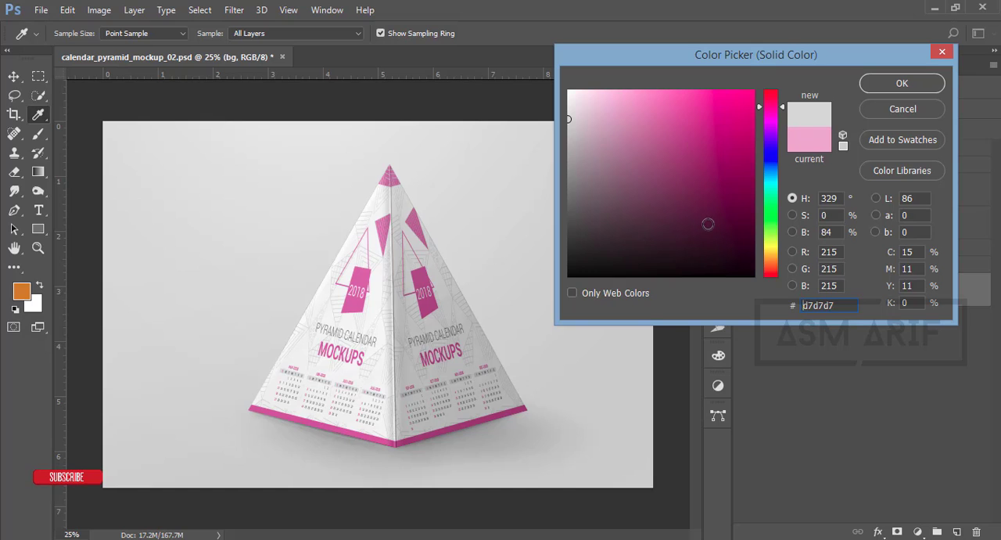
{"action": "left_click", "coordinate": [881, 86]}
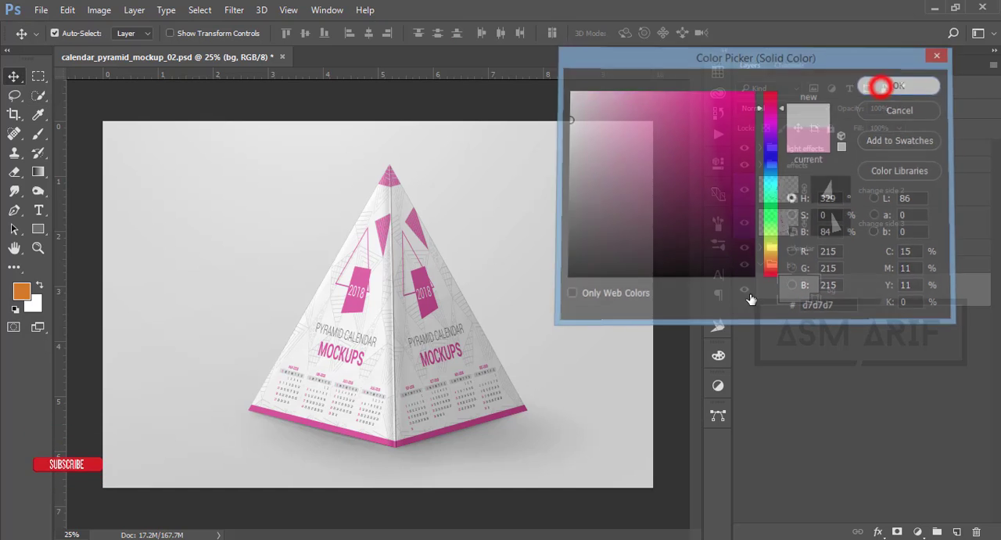
- Open the change side 2 smart object and copy the middle 2019 triangle with its May–August calendars from Illustrator
{"action": "left_click", "coordinate": [744, 193]}
{"action": "left_click", "coordinate": [745, 193]}
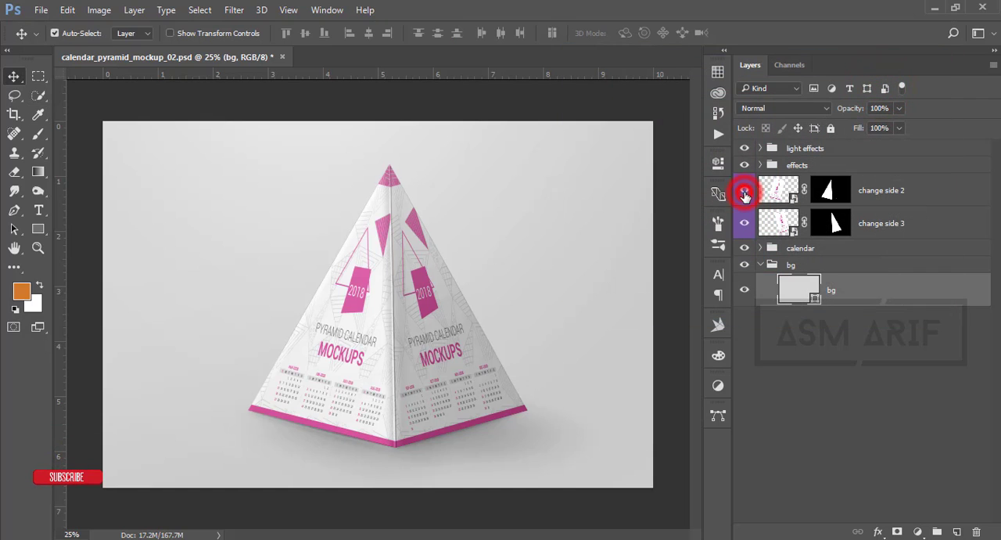
{"action": "double_click", "coordinate": [793, 197]}
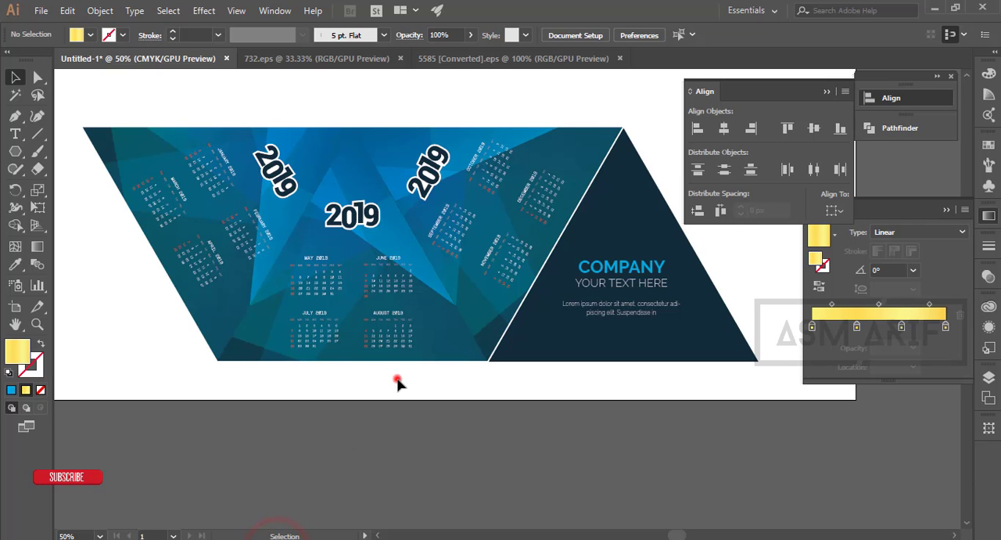
{"action": "left_click_drag", "start_coordinate": [397, 379], "coordinate": [301, 250]}
{"action": "key", "text": "ctrl+c"}
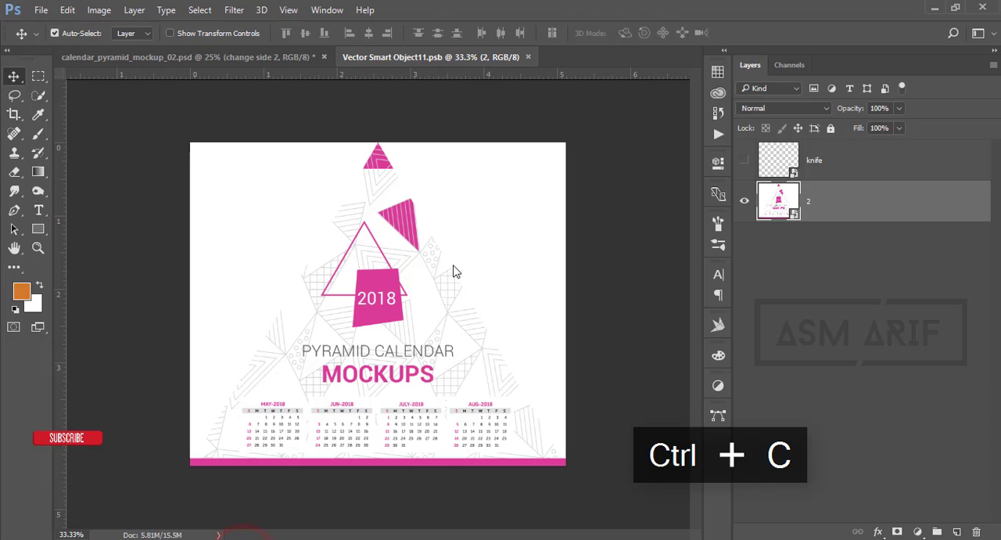
- Switch back to Photoshop, reopen the change side 2 smart object and paste the copied May–August triangle into it
{"action": "left_click", "coordinate": [269, 59]}
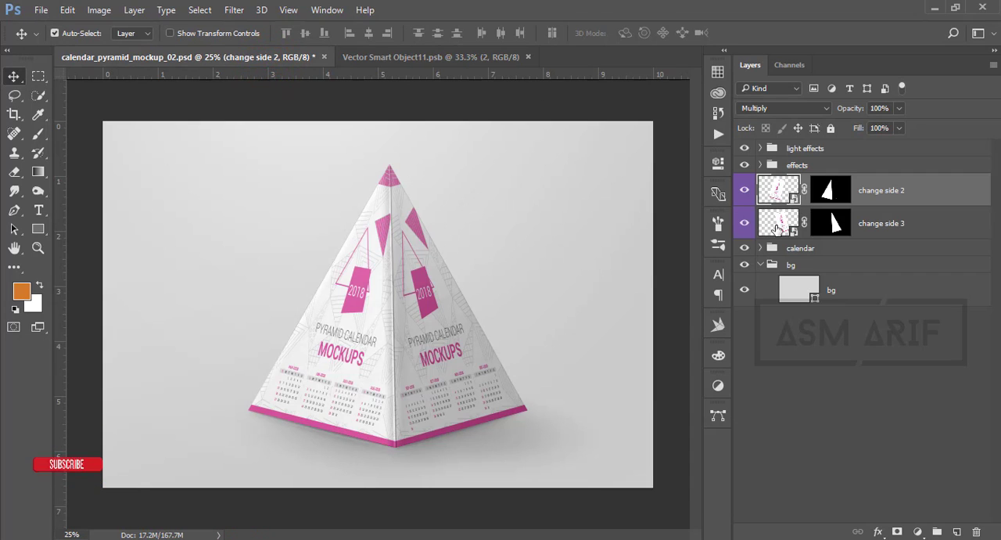
{"action": "left_click", "coordinate": [528, 56]}
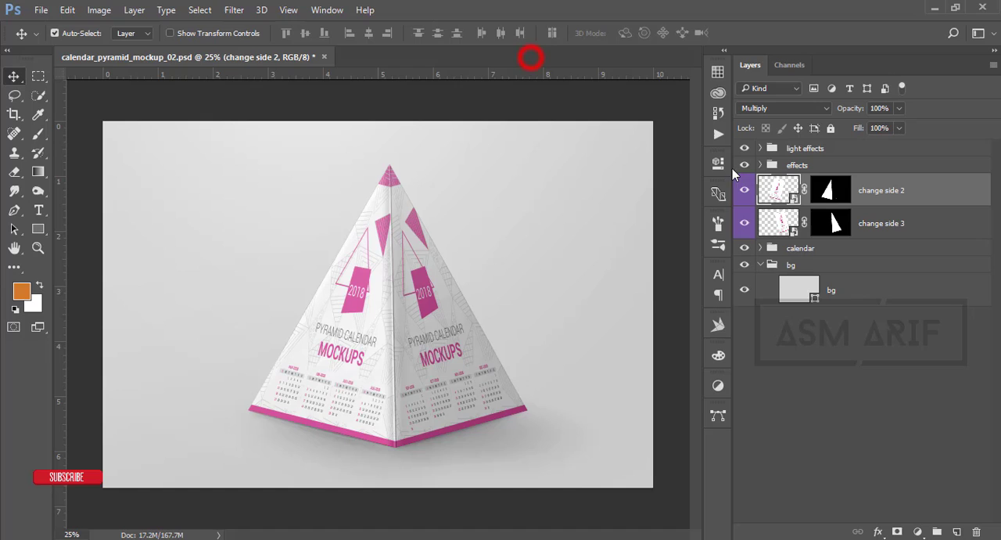
{"action": "double_click", "coordinate": [794, 197]}
{"action": "left_click", "coordinate": [431, 56]}
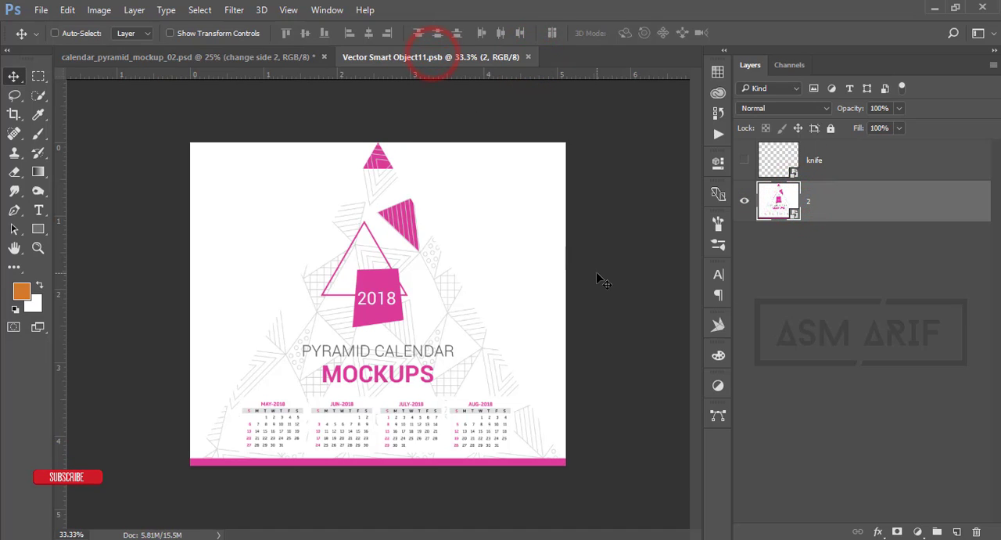
{"action": "key", "text": "ctrl+v"}
{"action": "left_click", "coordinate": [556, 162]}
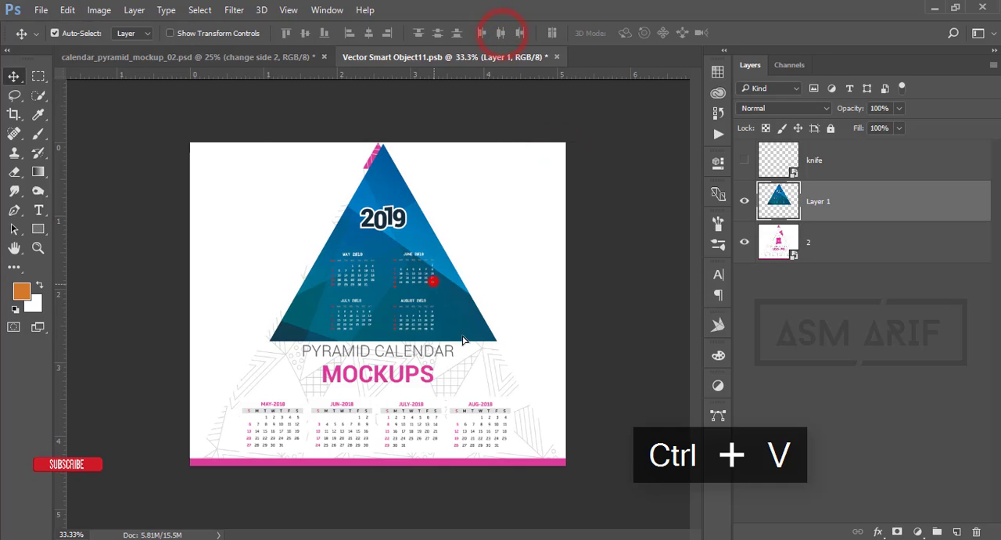
- Scale the pasted May–August triangle to about 164% so that it fills the smart object's canvas
{"action": "left_click_drag", "start_coordinate": [429, 276], "coordinate": [503, 405]}
{"action": "key", "text": "ctrl+t"}
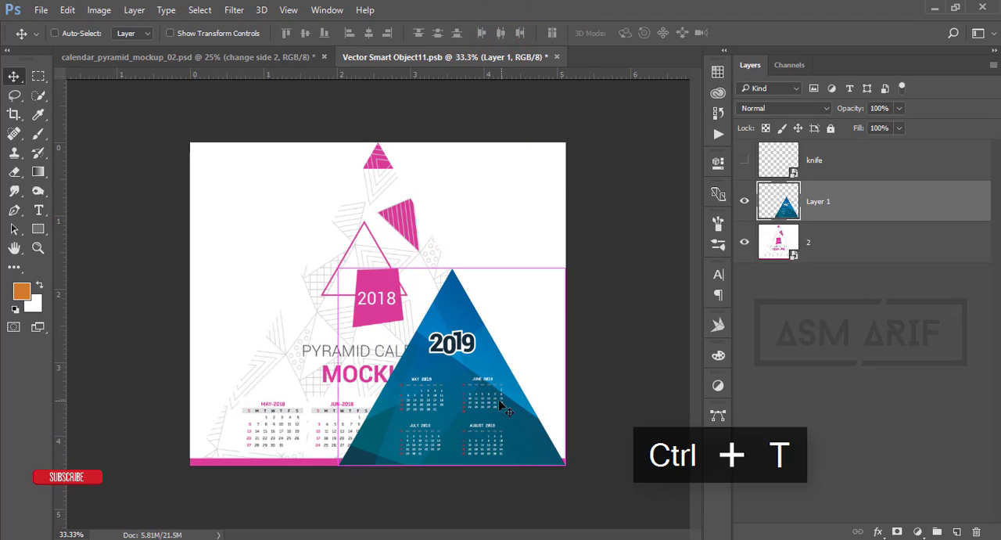
{"action": "left_click_drag", "start_coordinate": [338, 267], "coordinate": [197, 138]}
{"action": "left_click", "coordinate": [646, 33]}
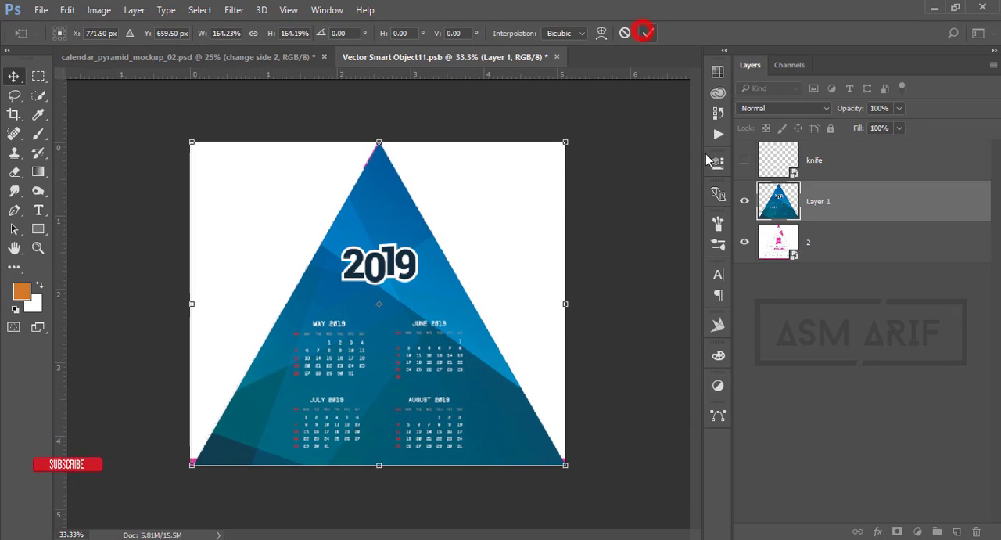
- Hide layer 2 beneath the pasted triangle, save the smart object and return to the pyramid mockup
{"action": "left_click", "coordinate": [745, 244]}
{"action": "key", "text": "ctrl+s"}
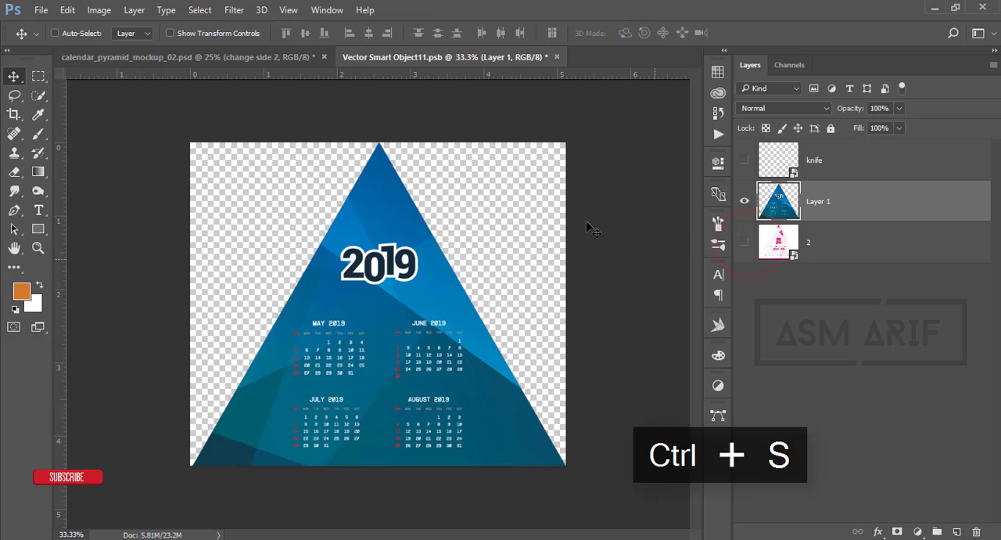
{"action": "left_click", "coordinate": [268, 57]}
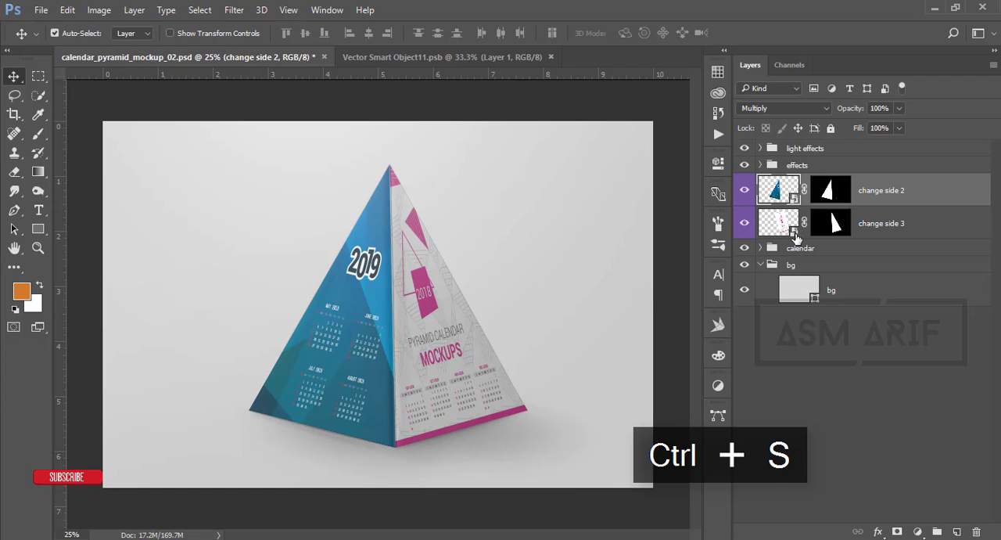
- Open the change side 3 smart object and copy the rightmost blue 2019 triangle with its September–December calendars from Illustrator
{"action": "double_click", "coordinate": [794, 234]}
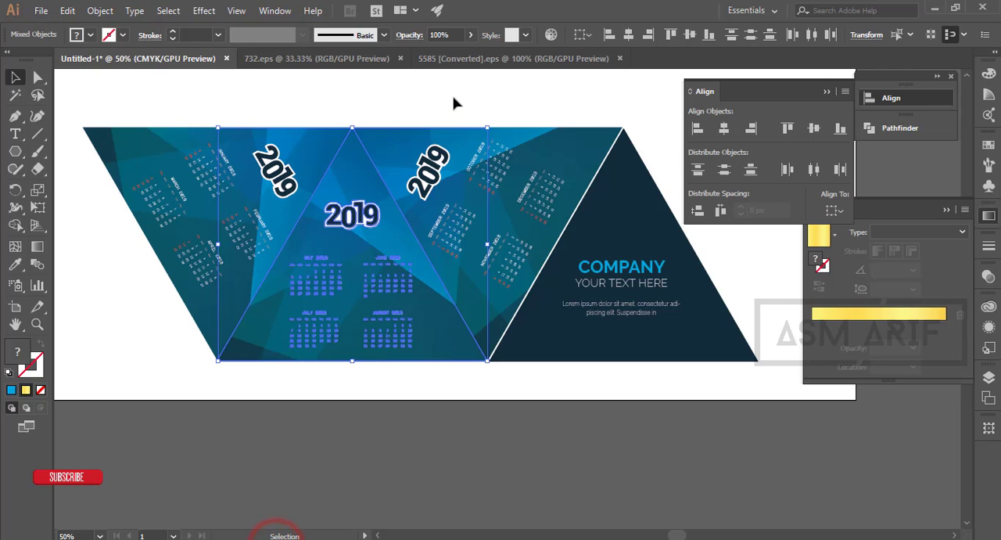
{"action": "left_click", "coordinate": [453, 93]}
{"action": "left_click_drag", "start_coordinate": [411, 99], "coordinate": [564, 209]}
{"action": "key", "text": "a"}
{"action": "key", "text": "ctrl+c"}
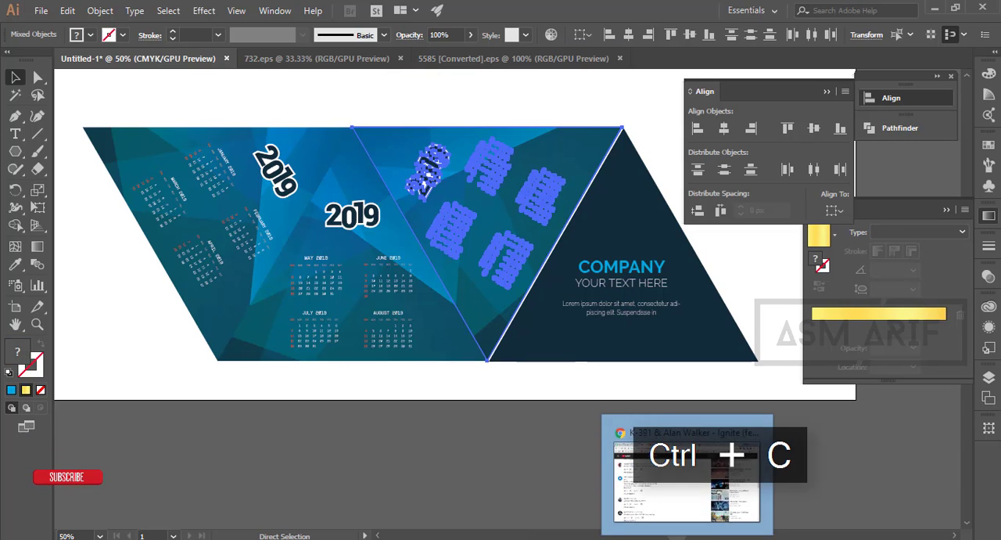
- Switch to Photoshop, paste the copied September–December triangle into the change side 3 smart object and rotate it 60° so it points upright
{"action": "left_click", "coordinate": [246, 537]}
{"action": "key", "text": "ctrl+v"}
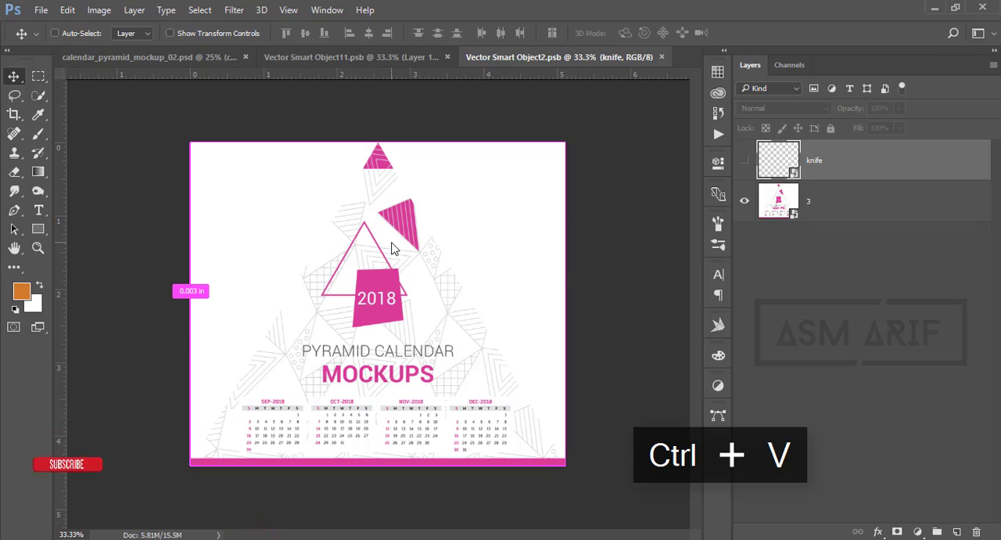
{"action": "left_click", "coordinate": [568, 163]}
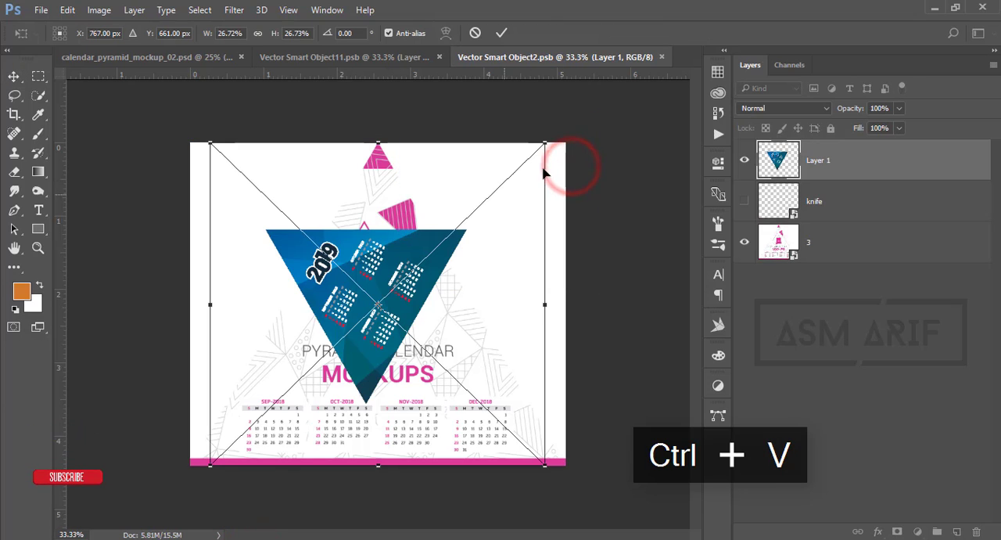
{"action": "left_click_drag", "start_coordinate": [554, 142], "coordinate": [537, 342]}
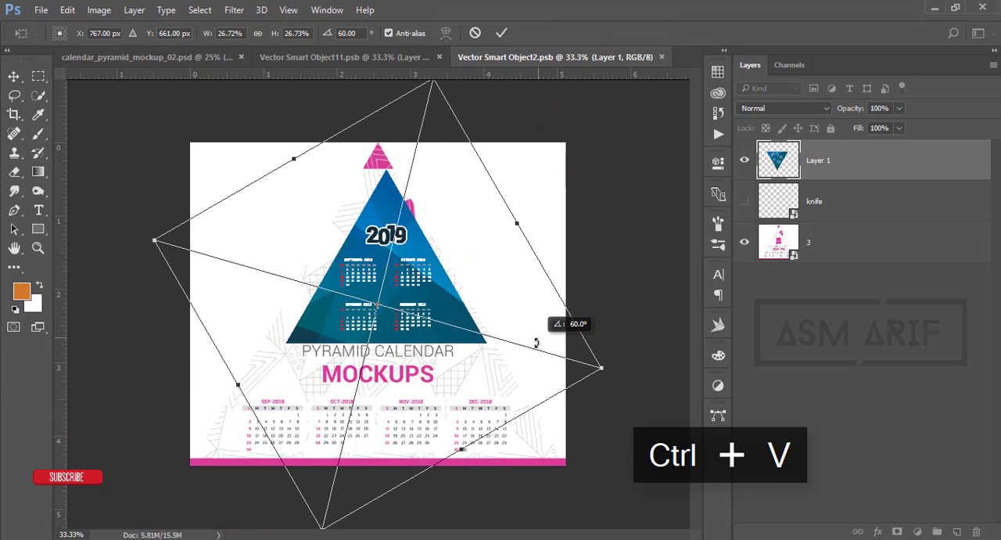
{"action": "left_click", "coordinate": [501, 33]}
- Move the pasted triangle into the canvas's lower-right corner and scale it up from there until it fills the canvas
{"action": "left_click_drag", "start_coordinate": [438, 293], "coordinate": [521, 428]}
{"action": "key", "text": "ctrl+t"}
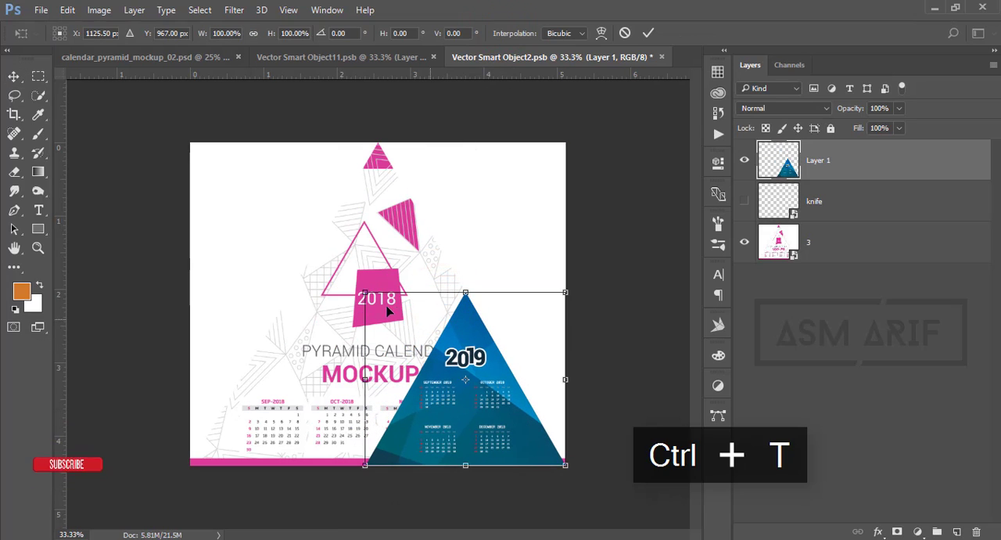
{"action": "left_click_drag", "start_coordinate": [364, 291], "coordinate": [197, 135]}
{"action": "left_click", "coordinate": [649, 33]}
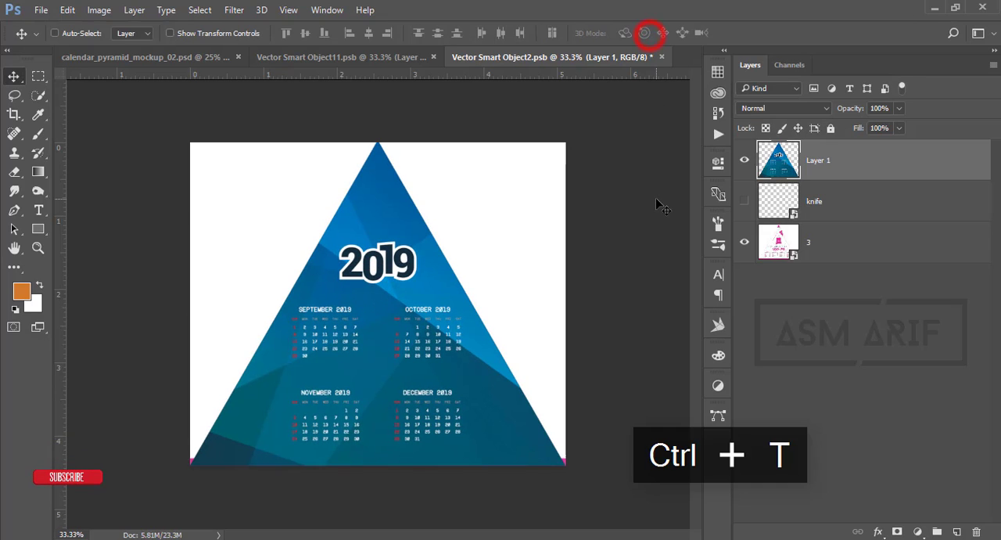
- Hide layer 3 beneath the pasted triangle, save the smart object and return to the pyramid mockup document
{"action": "key", "text": "ctrl+s"}
{"action": "left_click", "coordinate": [743, 242]}
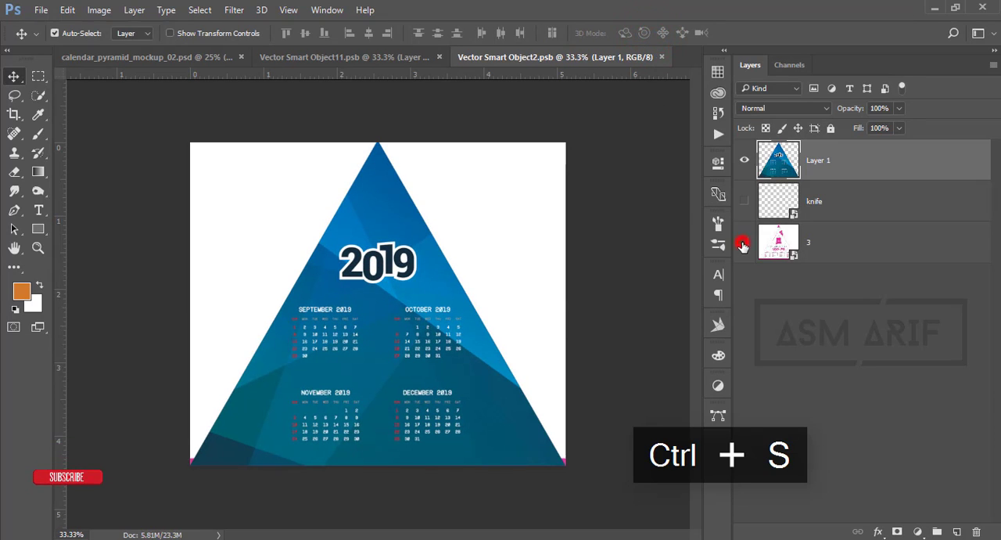
{"action": "left_click", "coordinate": [290, 57]}
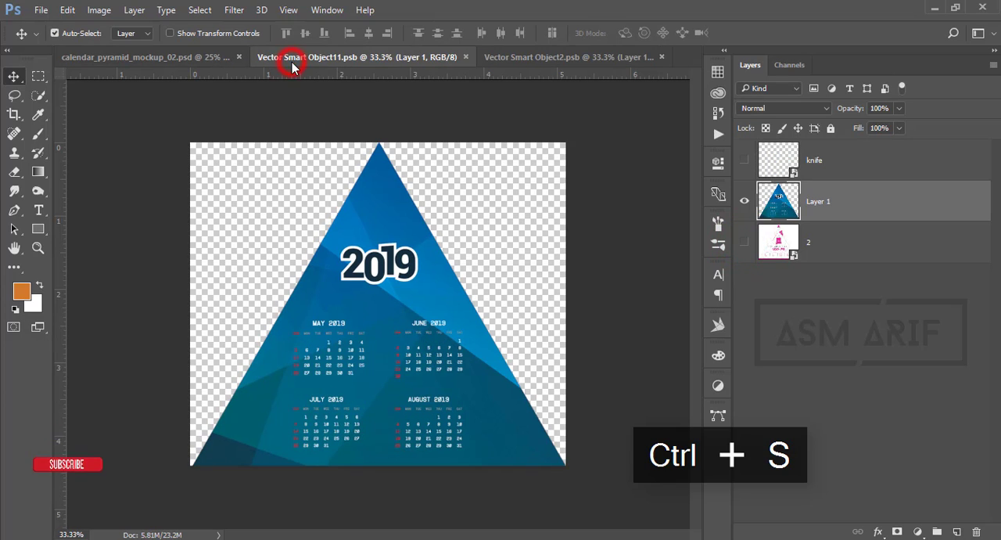
{"action": "left_click", "coordinate": [217, 57]}
- Recolour the mockup's bg fill layer to dark blue 143441, sampled from the lower part of the pyramid
{"action": "double_click", "coordinate": [796, 289]}
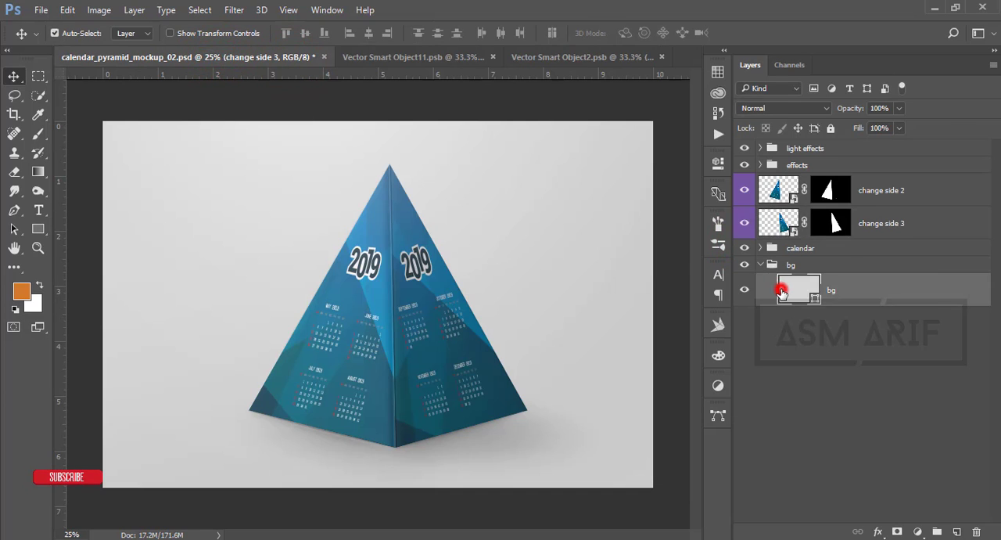
{"action": "left_click", "coordinate": [515, 399]}
{"action": "left_click", "coordinate": [404, 219]}
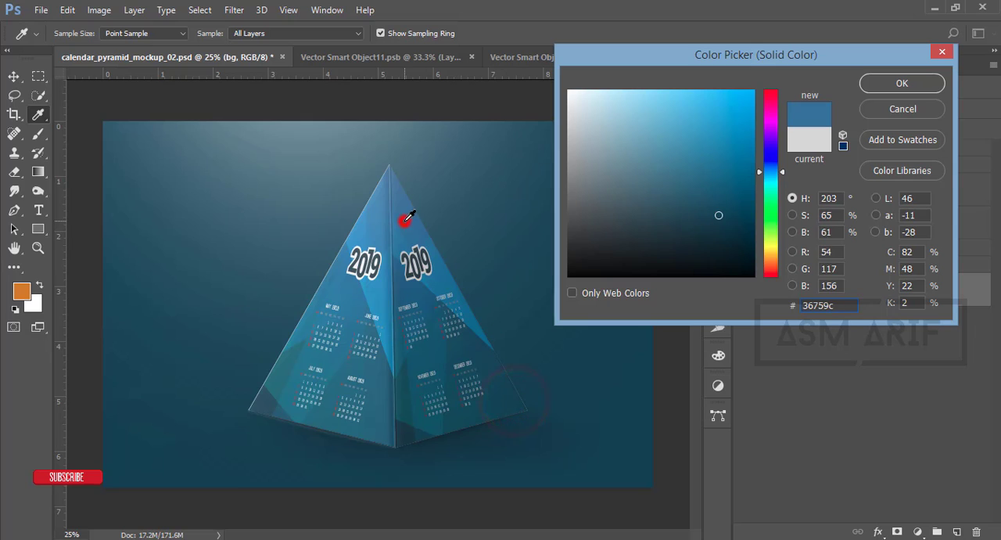
{"action": "left_click", "coordinate": [378, 225]}
{"action": "left_click", "coordinate": [385, 378]}
{"action": "left_click", "coordinate": [402, 431]}
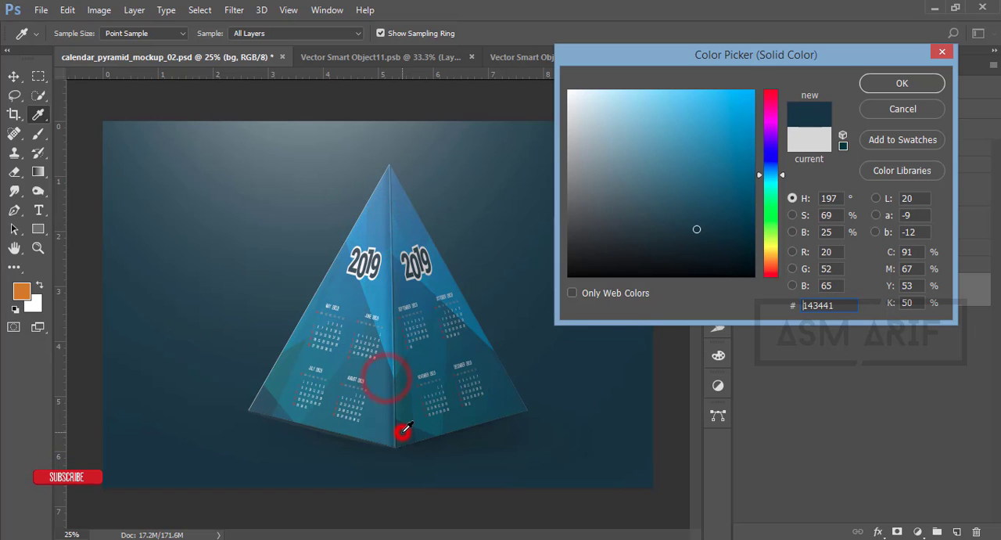
{"action": "left_click", "coordinate": [902, 83]}
{"action": "key", "text": "v"}
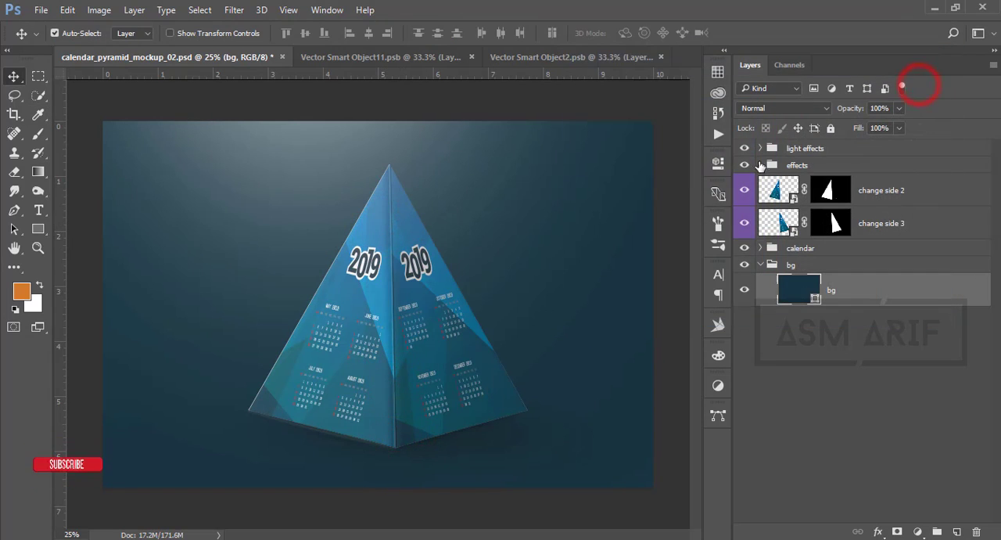
- Toggle the visibility of the light effects, effects and calendar groups to compare the mockup, leaving all of them shown
{"action": "left_click", "coordinate": [745, 148]}
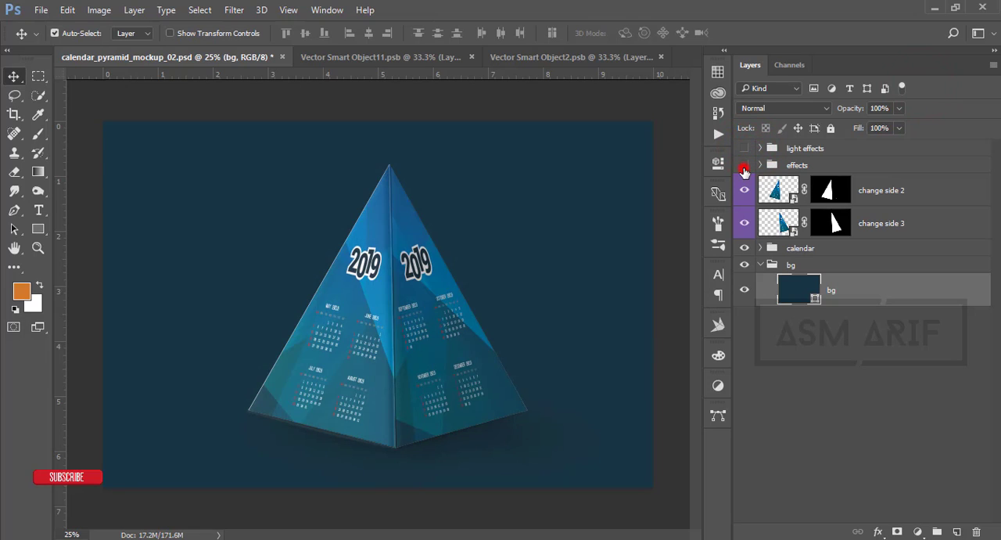
{"action": "left_click", "coordinate": [744, 167]}
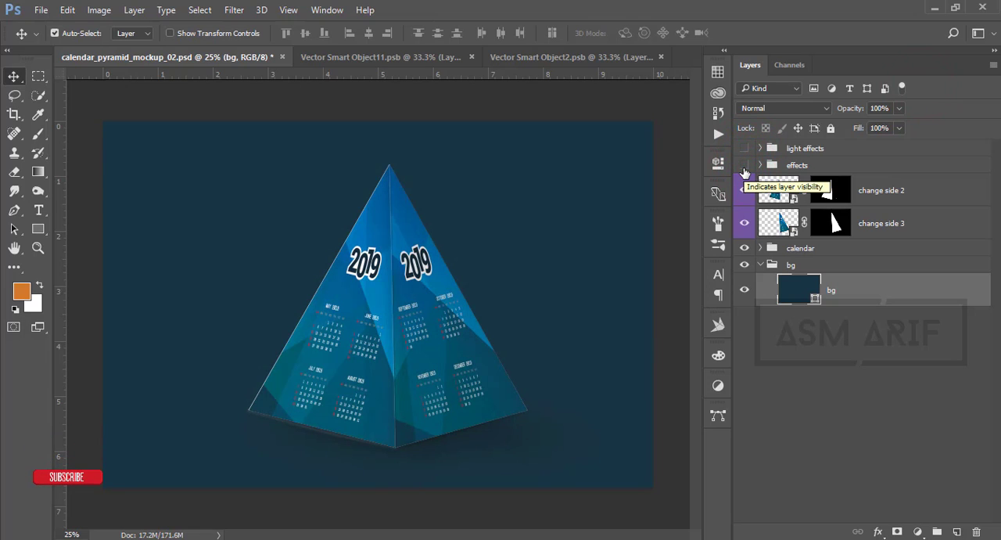
{"action": "left_click", "coordinate": [744, 249]}
{"action": "left_click", "coordinate": [744, 249]}
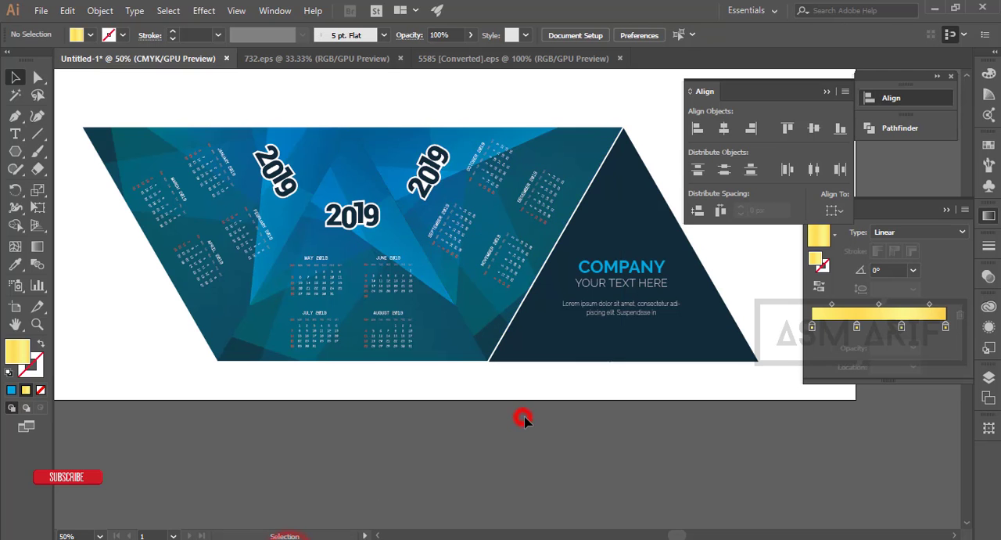
- Switch to Illustrator and examine the flat layout of the three 2019 calendar triangles and the company panel
{"action": "scroll", "coordinate": [562, 419], "scroll_direction": "down", "scroll_amount": 2}
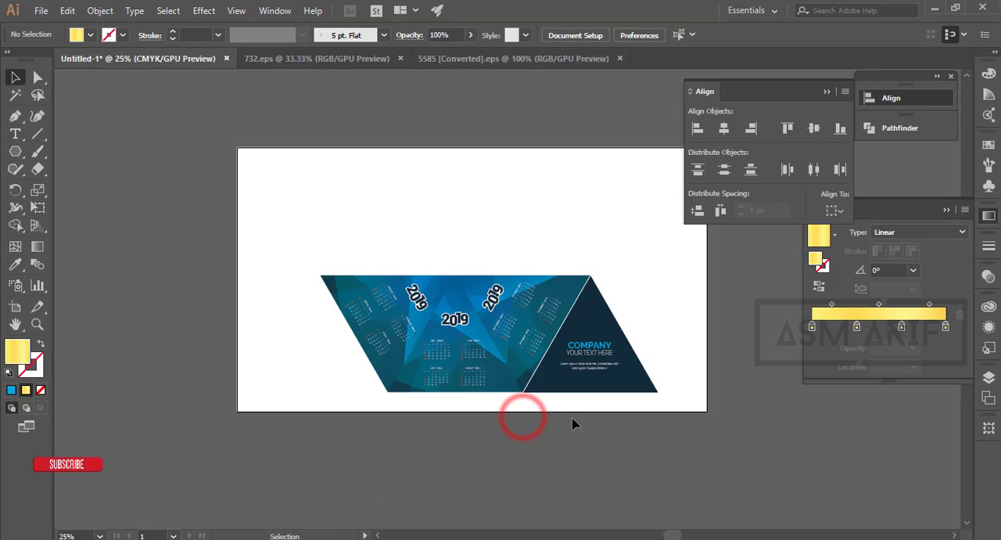
{"action": "left_click_drag", "start_coordinate": [561, 418], "coordinate": [460, 421]}
{"action": "scroll", "coordinate": [359, 308], "scroll_direction": "up", "scroll_amount": 2}
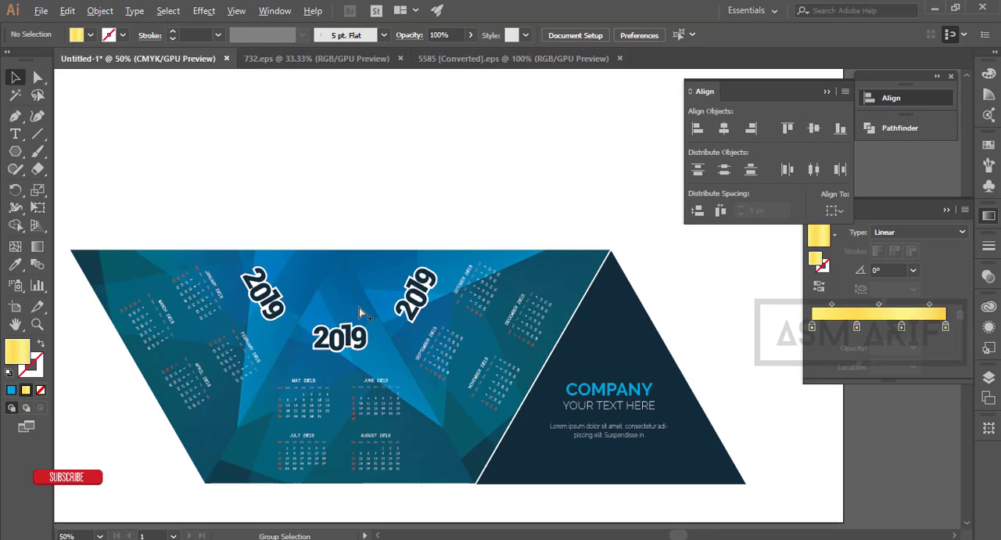